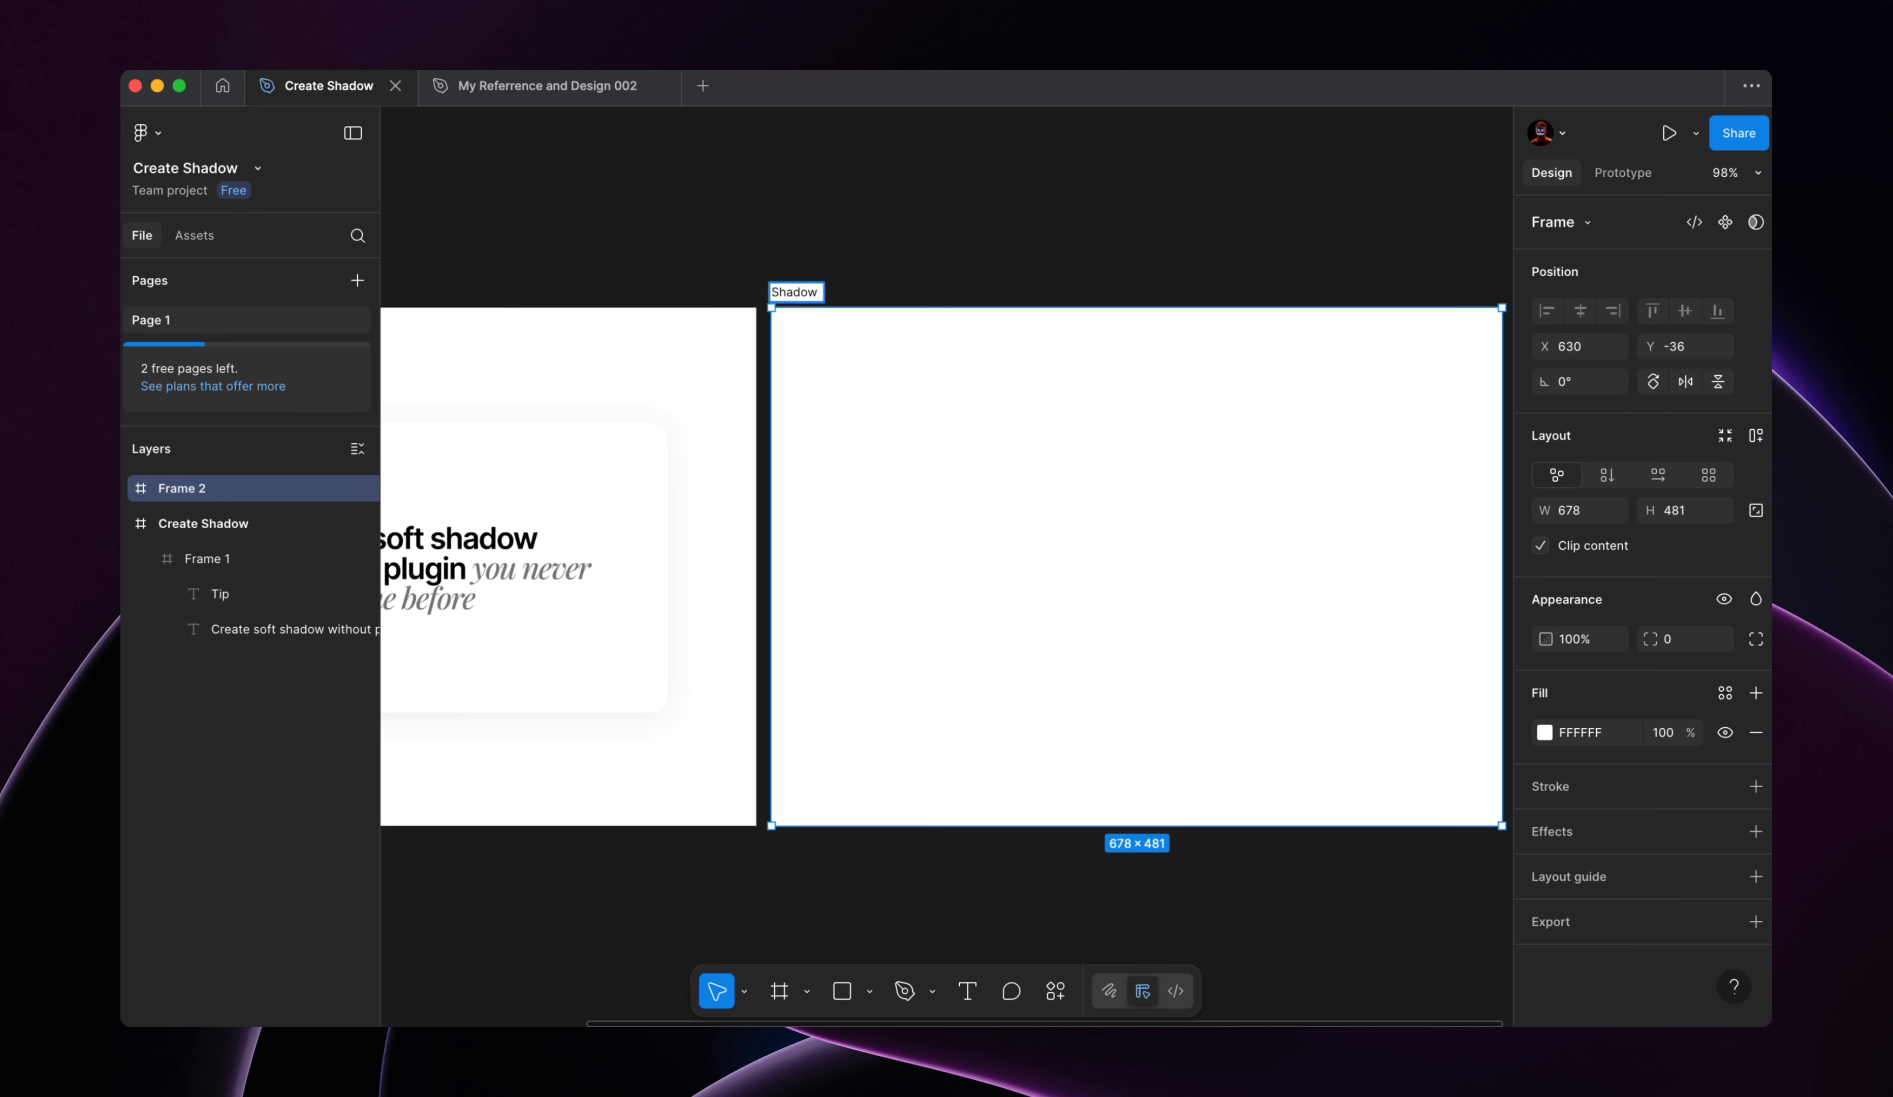
Step: Rename the new 678 × 481 frame as "Shadow 2"
{"action": "left_click", "coordinate": [849, 186]}
{"action": "scroll", "coordinate": [858, 241], "scroll_direction": "left", "scroll_amount": 2}
{"action": "scroll", "coordinate": [905, 381], "scroll_direction": "down", "scroll_amount": 3}
{"action": "scroll", "coordinate": [932, 242], "scroll_direction": "up", "scroll_amount": 3}
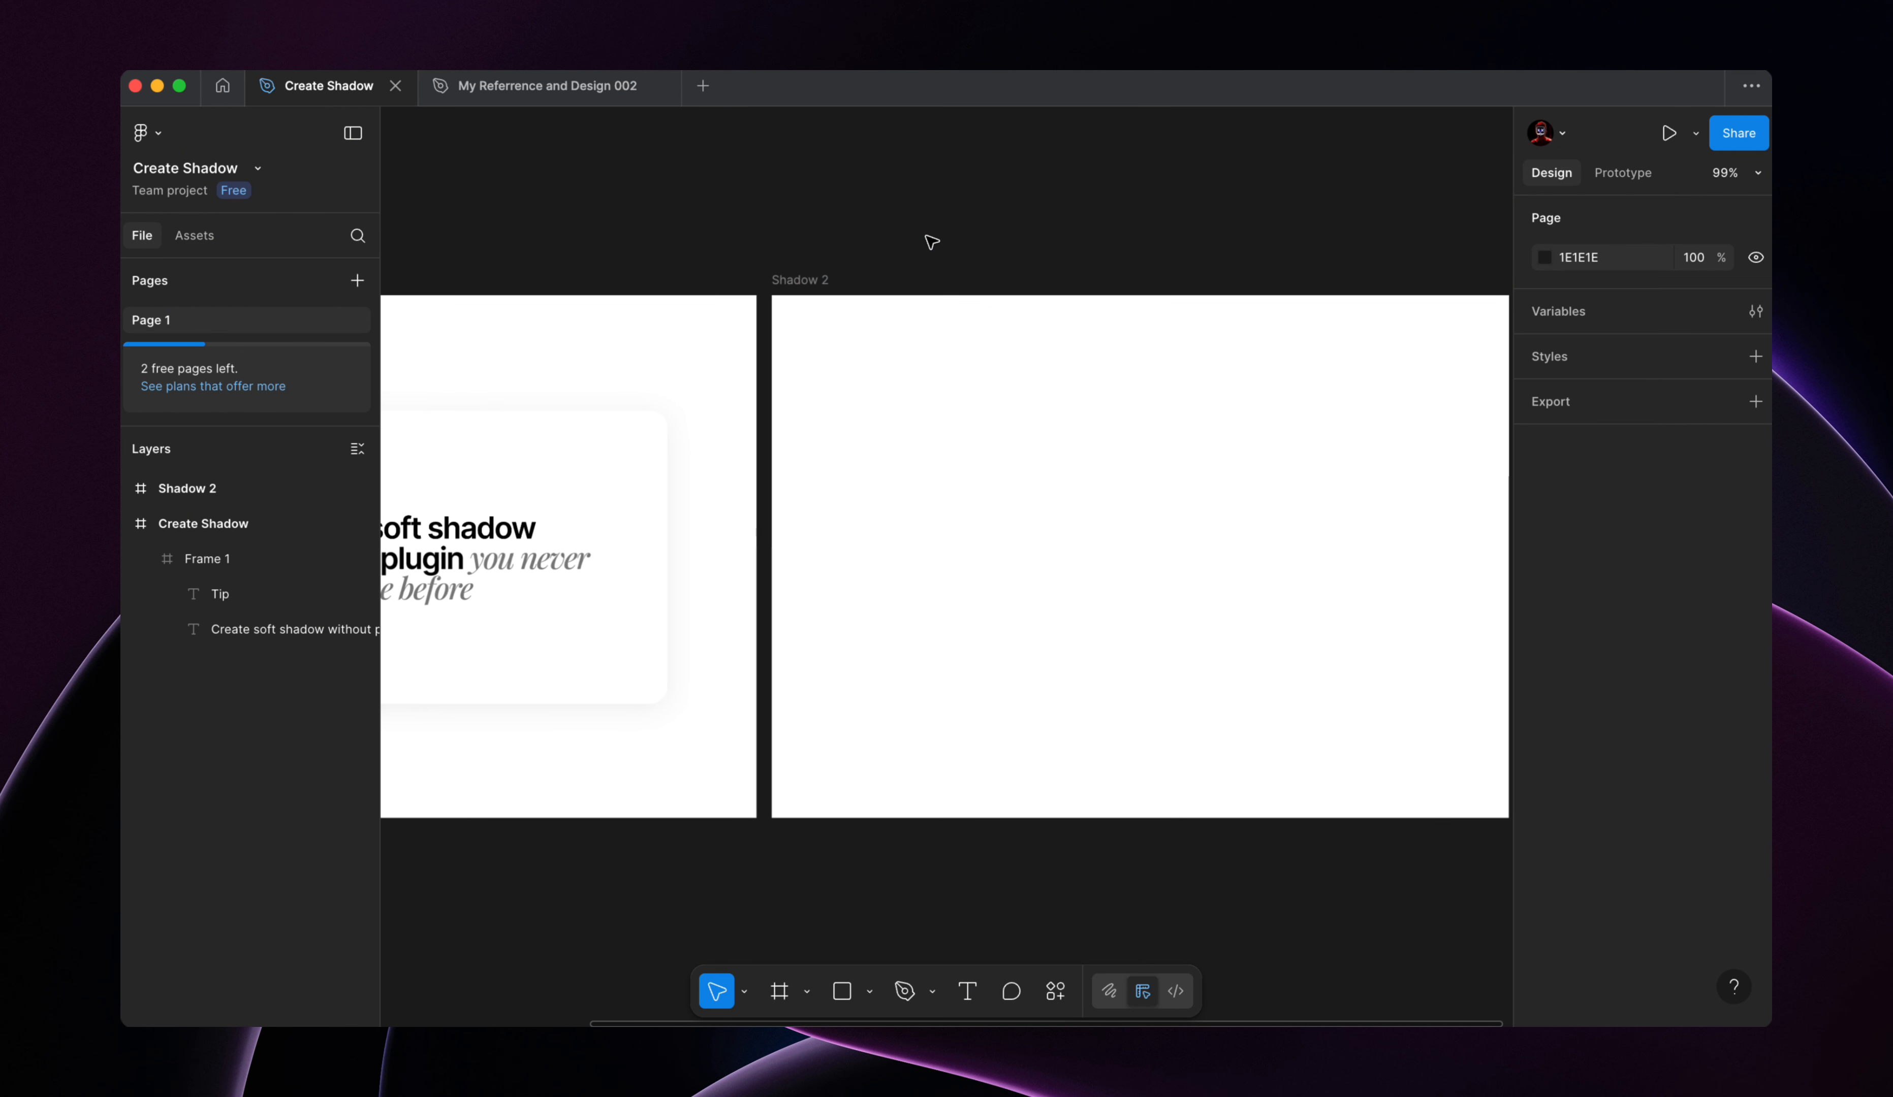
Step: Draw a frame about 572 × 286 inside Shadow 2 and give it a solid FFFFFF fill
{"action": "key", "text": "f"}
{"action": "left_click_drag", "start_coordinate": [841, 387], "coordinate": [1464, 699]}
{"action": "left_click_drag", "start_coordinate": [1120, 540], "coordinate": [1137, 556]}
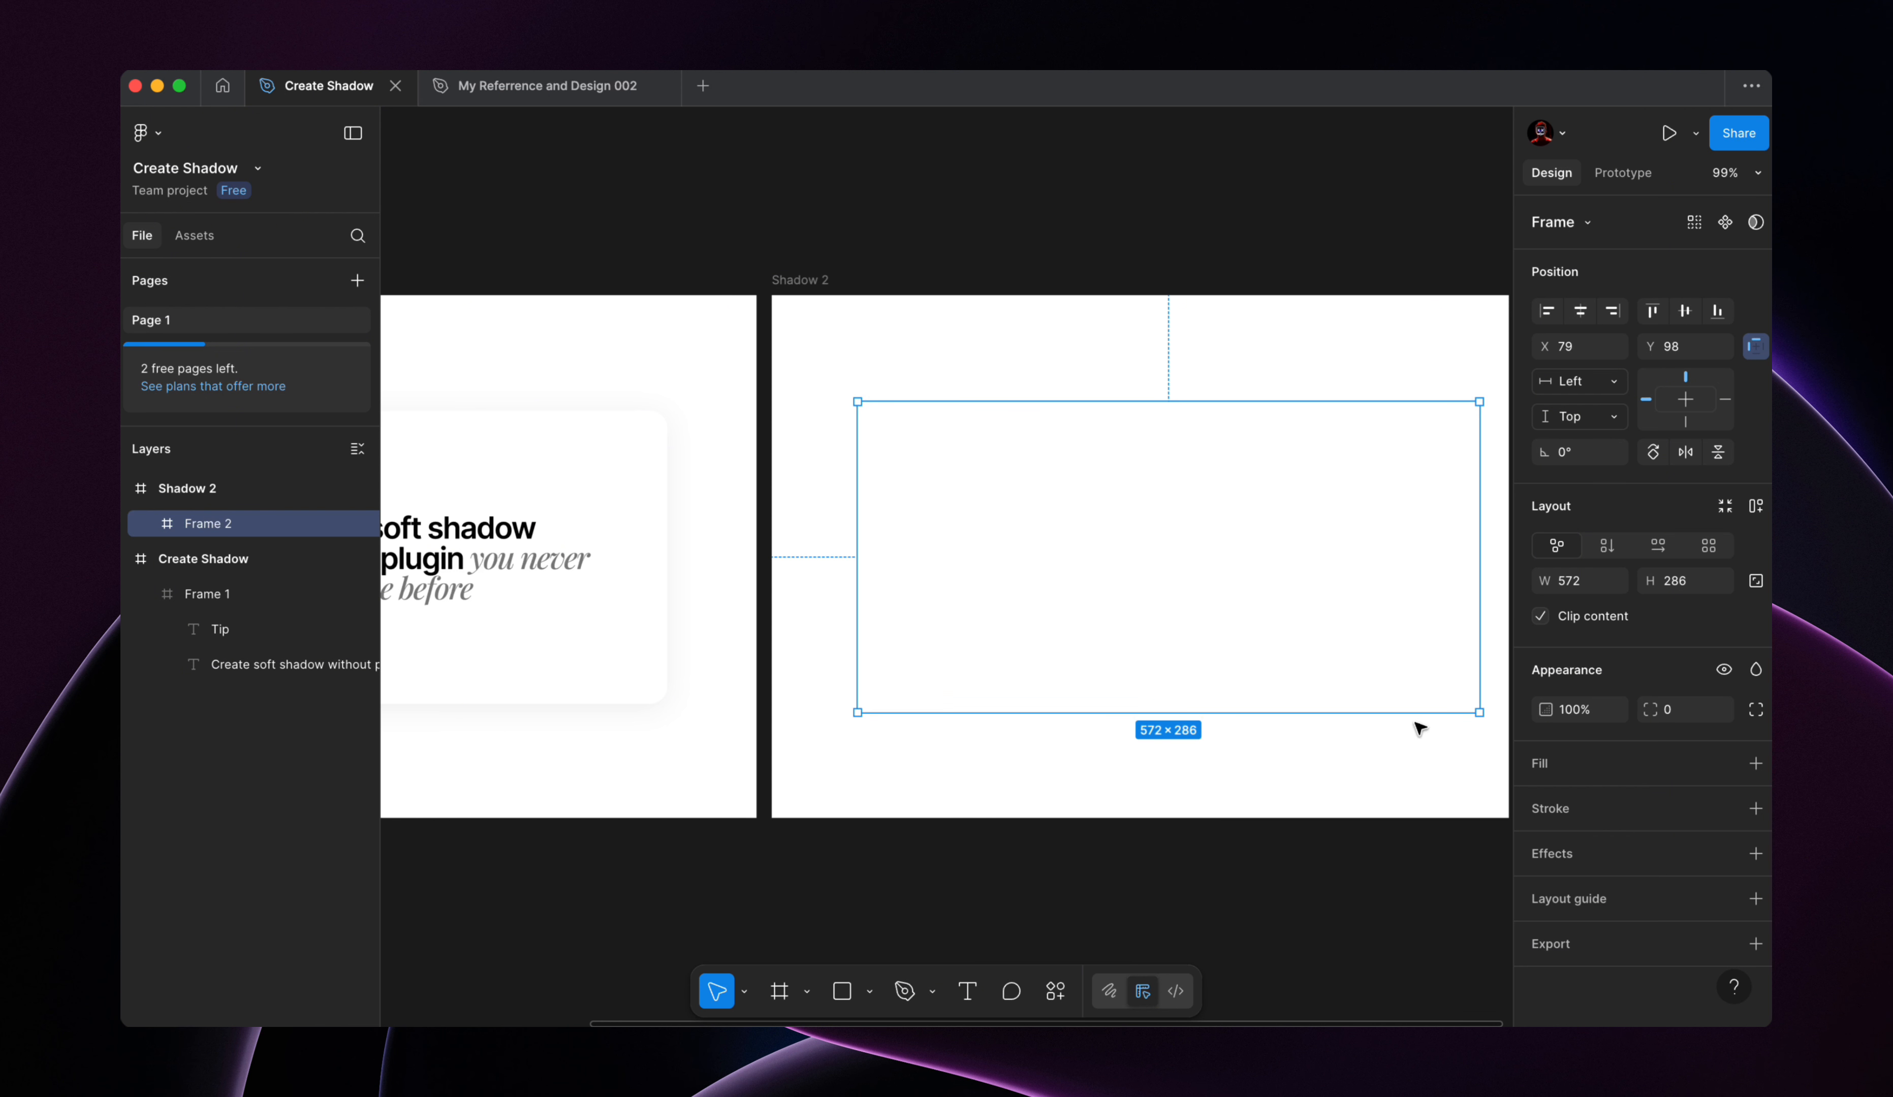
{"action": "left_click", "coordinate": [1548, 768]}
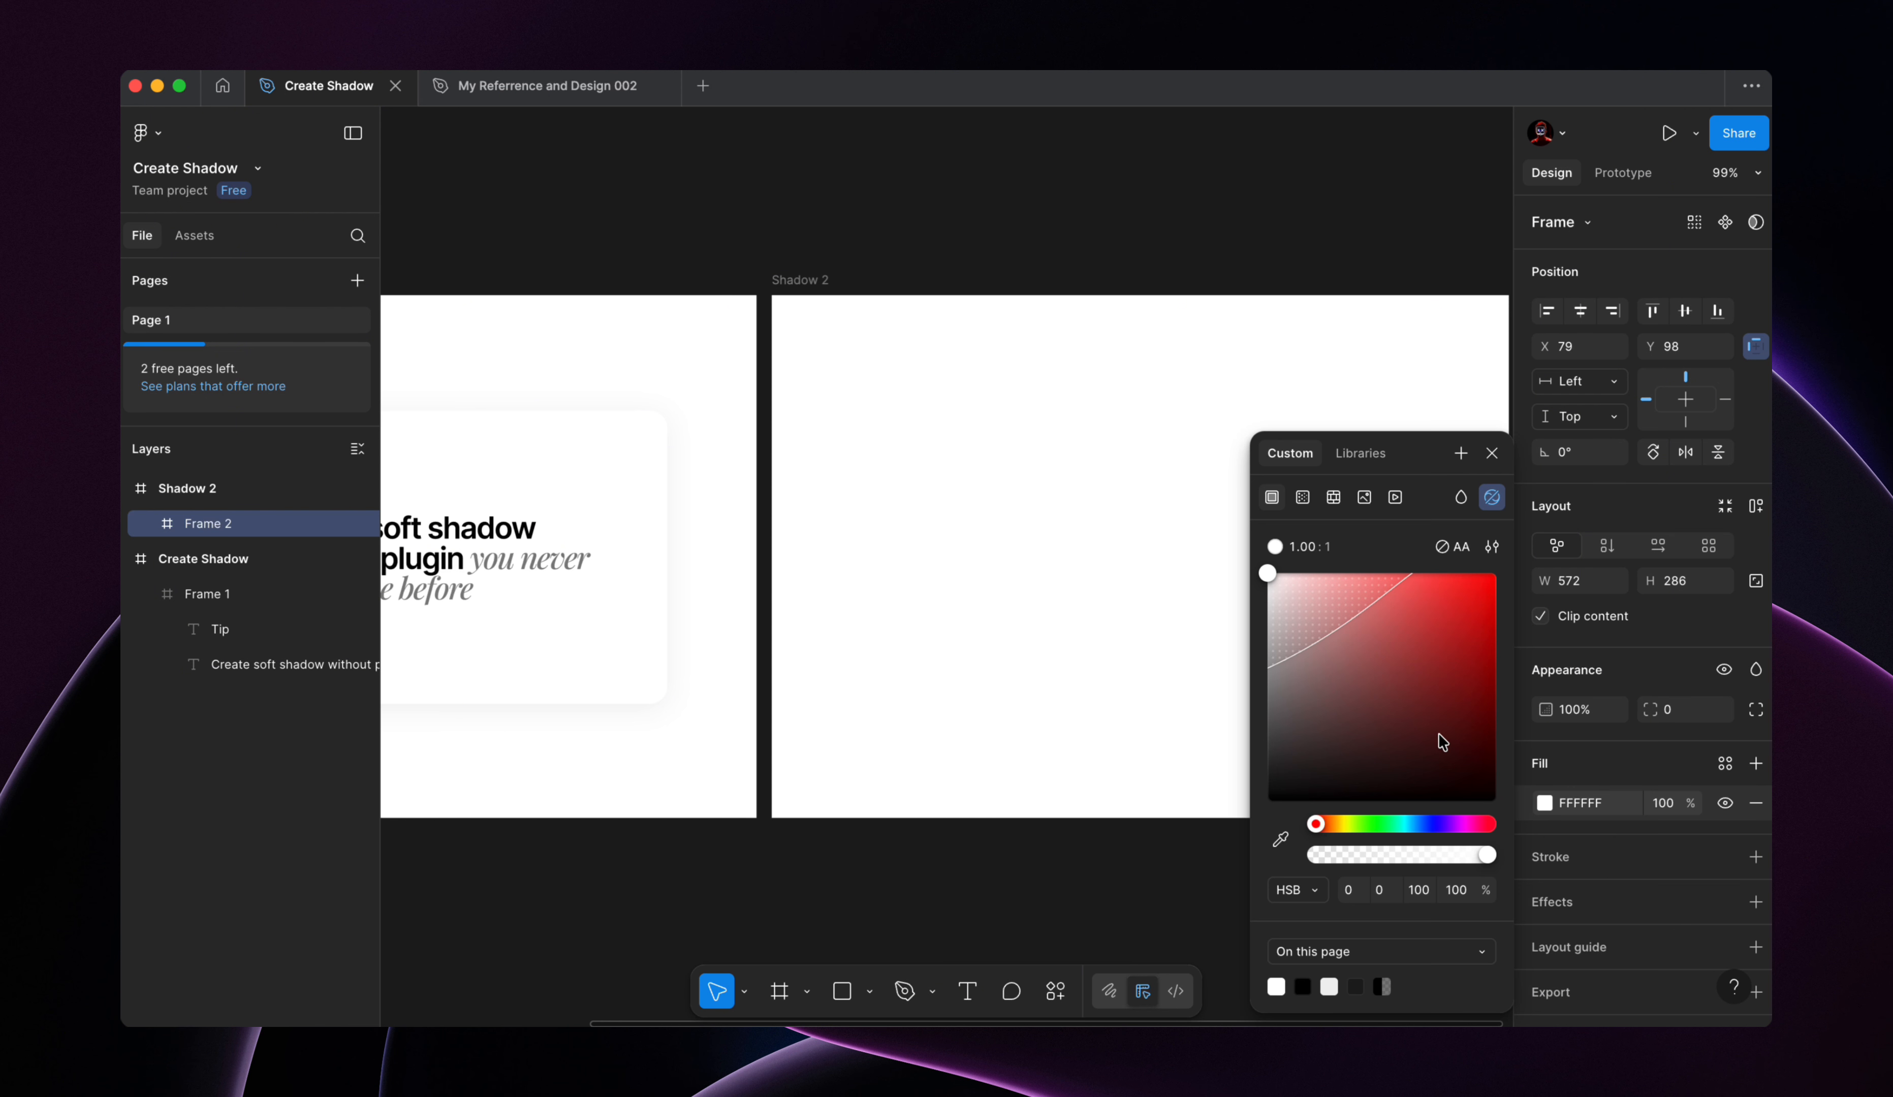
{"action": "left_click", "coordinate": [1492, 453]}
Step: Narrow the inner frame to a width of about 507 and centre it horizontally and vertically within Shadow 2
{"action": "left_click_drag", "start_coordinate": [1475, 470], "coordinate": [1343, 496]}
{"action": "left_click", "coordinate": [1580, 311]}
{"action": "left_click", "coordinate": [1686, 311]}
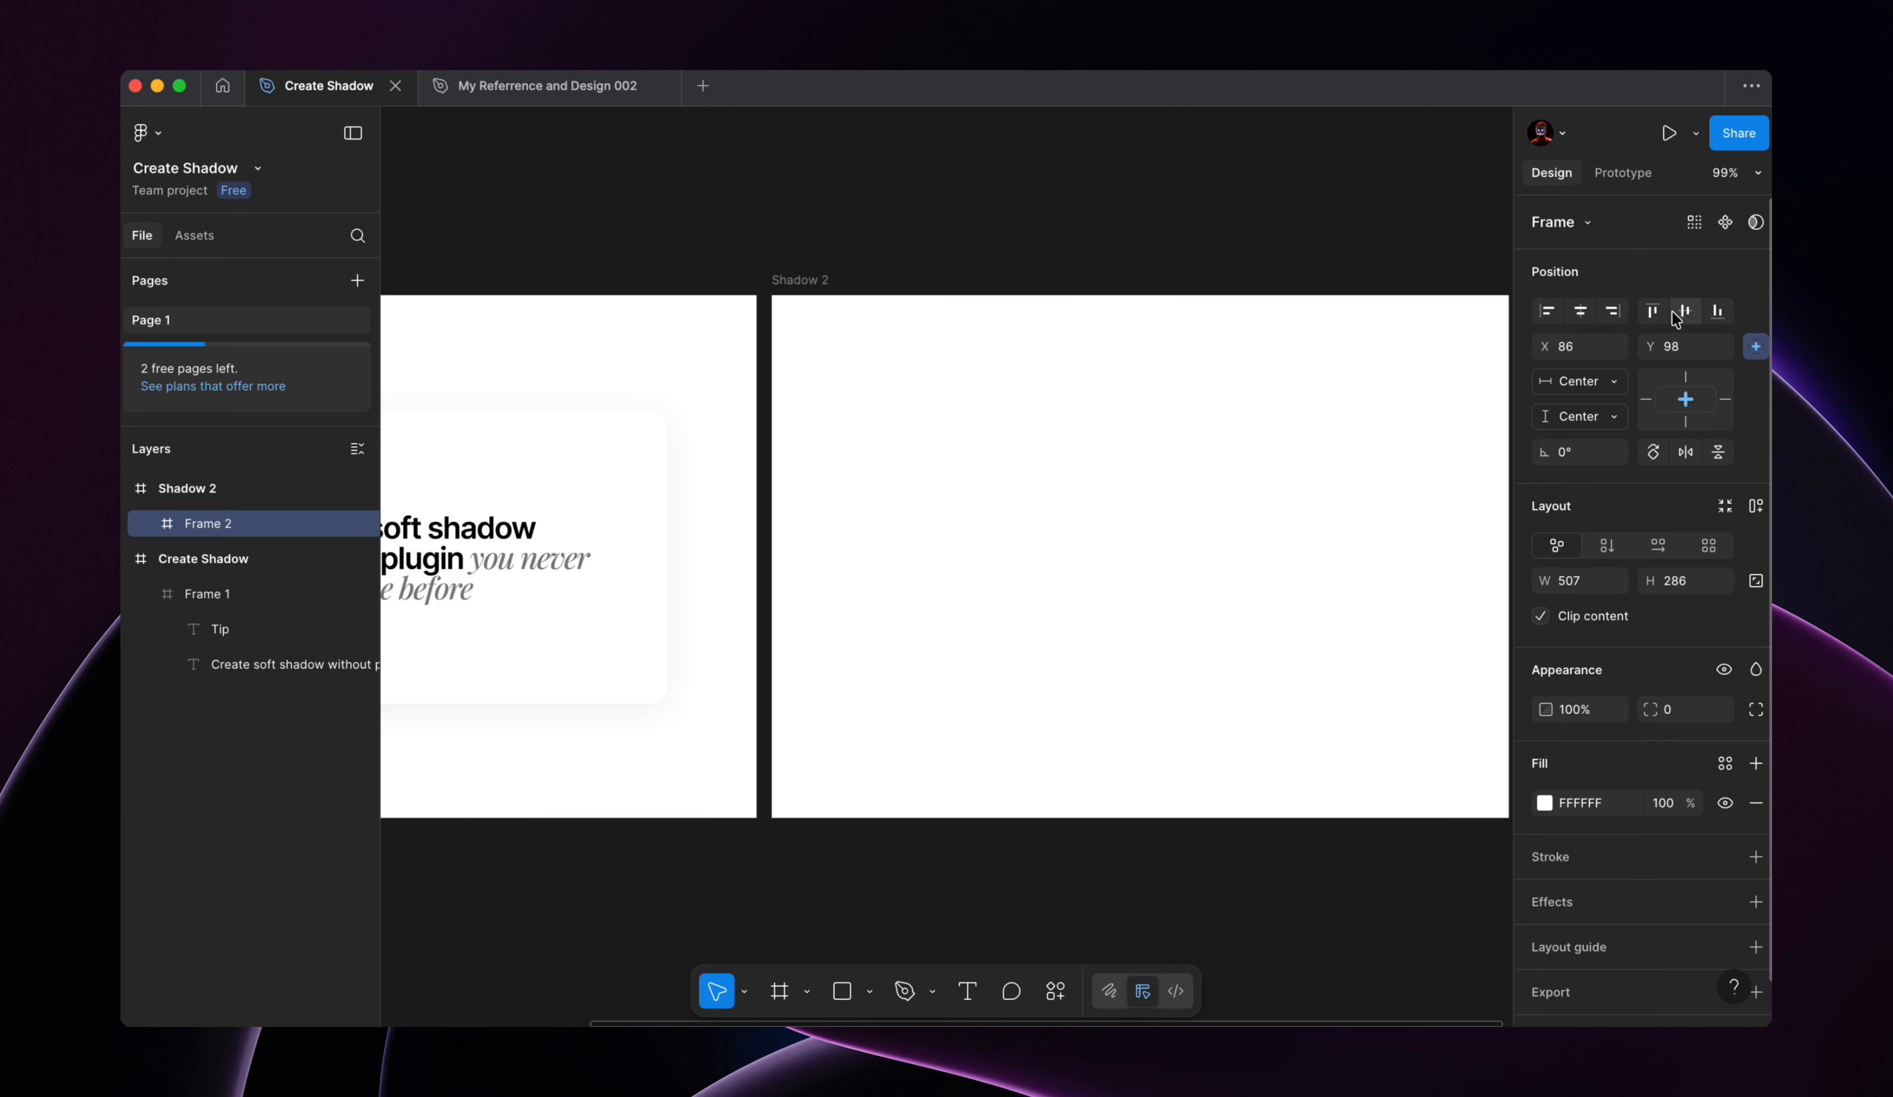
{"action": "left_click", "coordinate": [1293, 825]}
{"action": "scroll", "coordinate": [1185, 549], "scroll_direction": "up", "scroll_amount": 3}
{"action": "scroll", "coordinate": [1213, 621], "scroll_direction": "down", "scroll_amount": 4}
{"action": "scroll", "coordinate": [1199, 613], "scroll_direction": "right", "scroll_amount": 2}
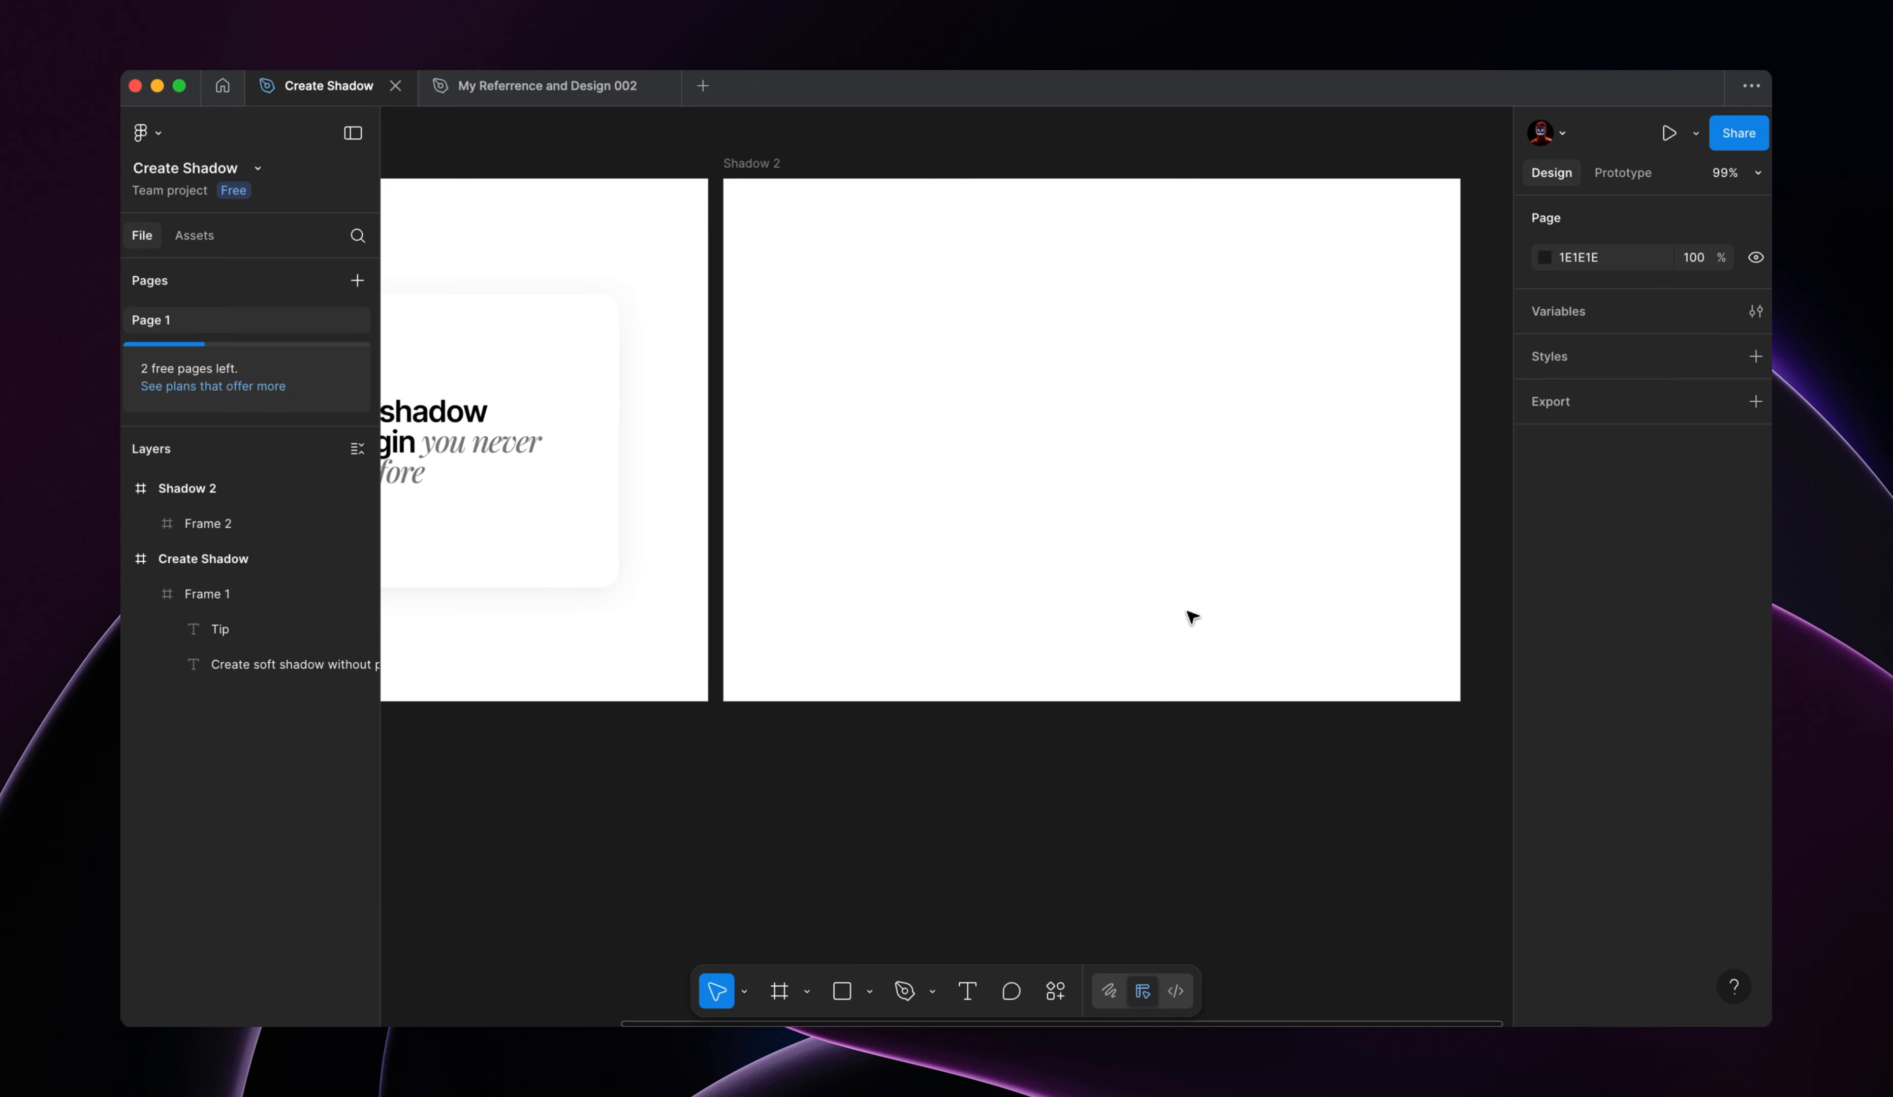
{"action": "scroll", "coordinate": [1052, 460], "scroll_direction": "up", "scroll_amount": 1}
{"action": "scroll", "coordinate": [1052, 460], "scroll_direction": "right", "scroll_amount": 1}
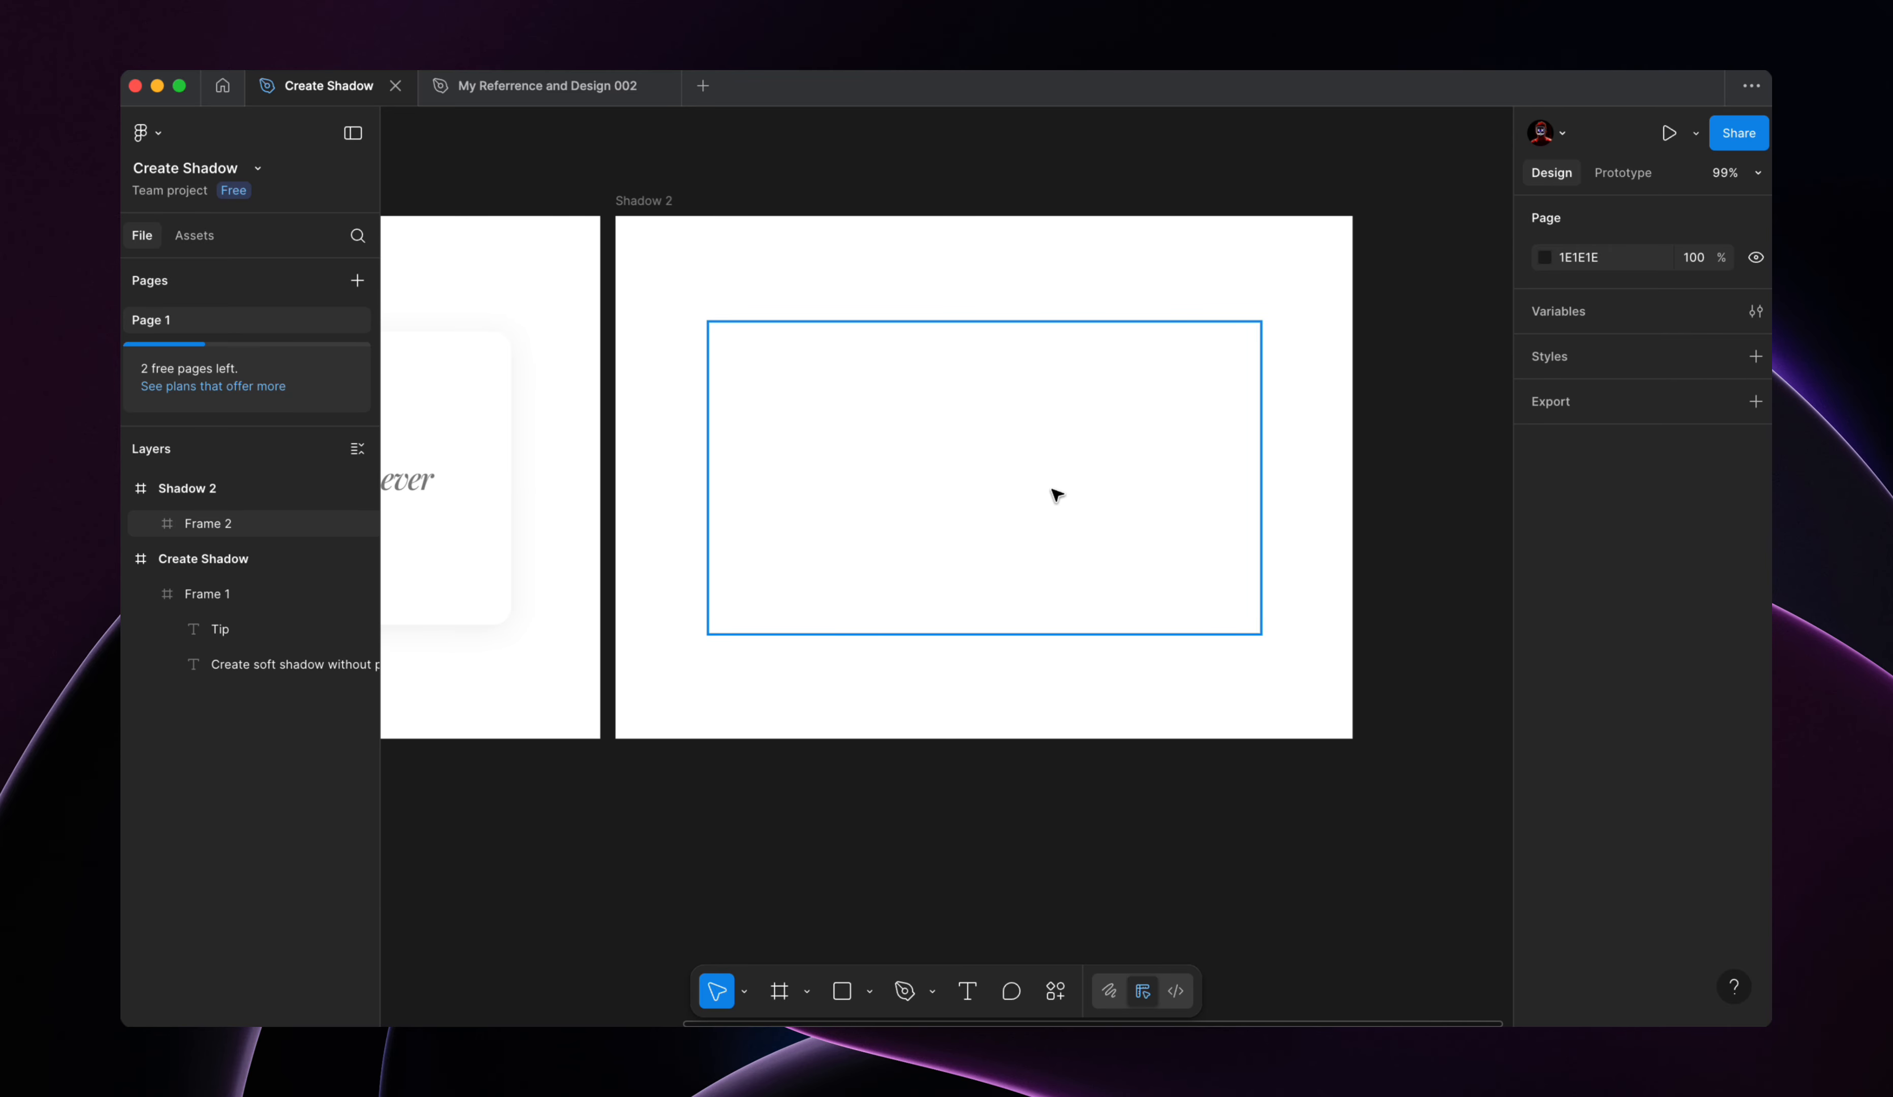
Step: Add a drop shadow effect to the inner frame and open its settings
{"action": "left_click", "coordinate": [1212, 552]}
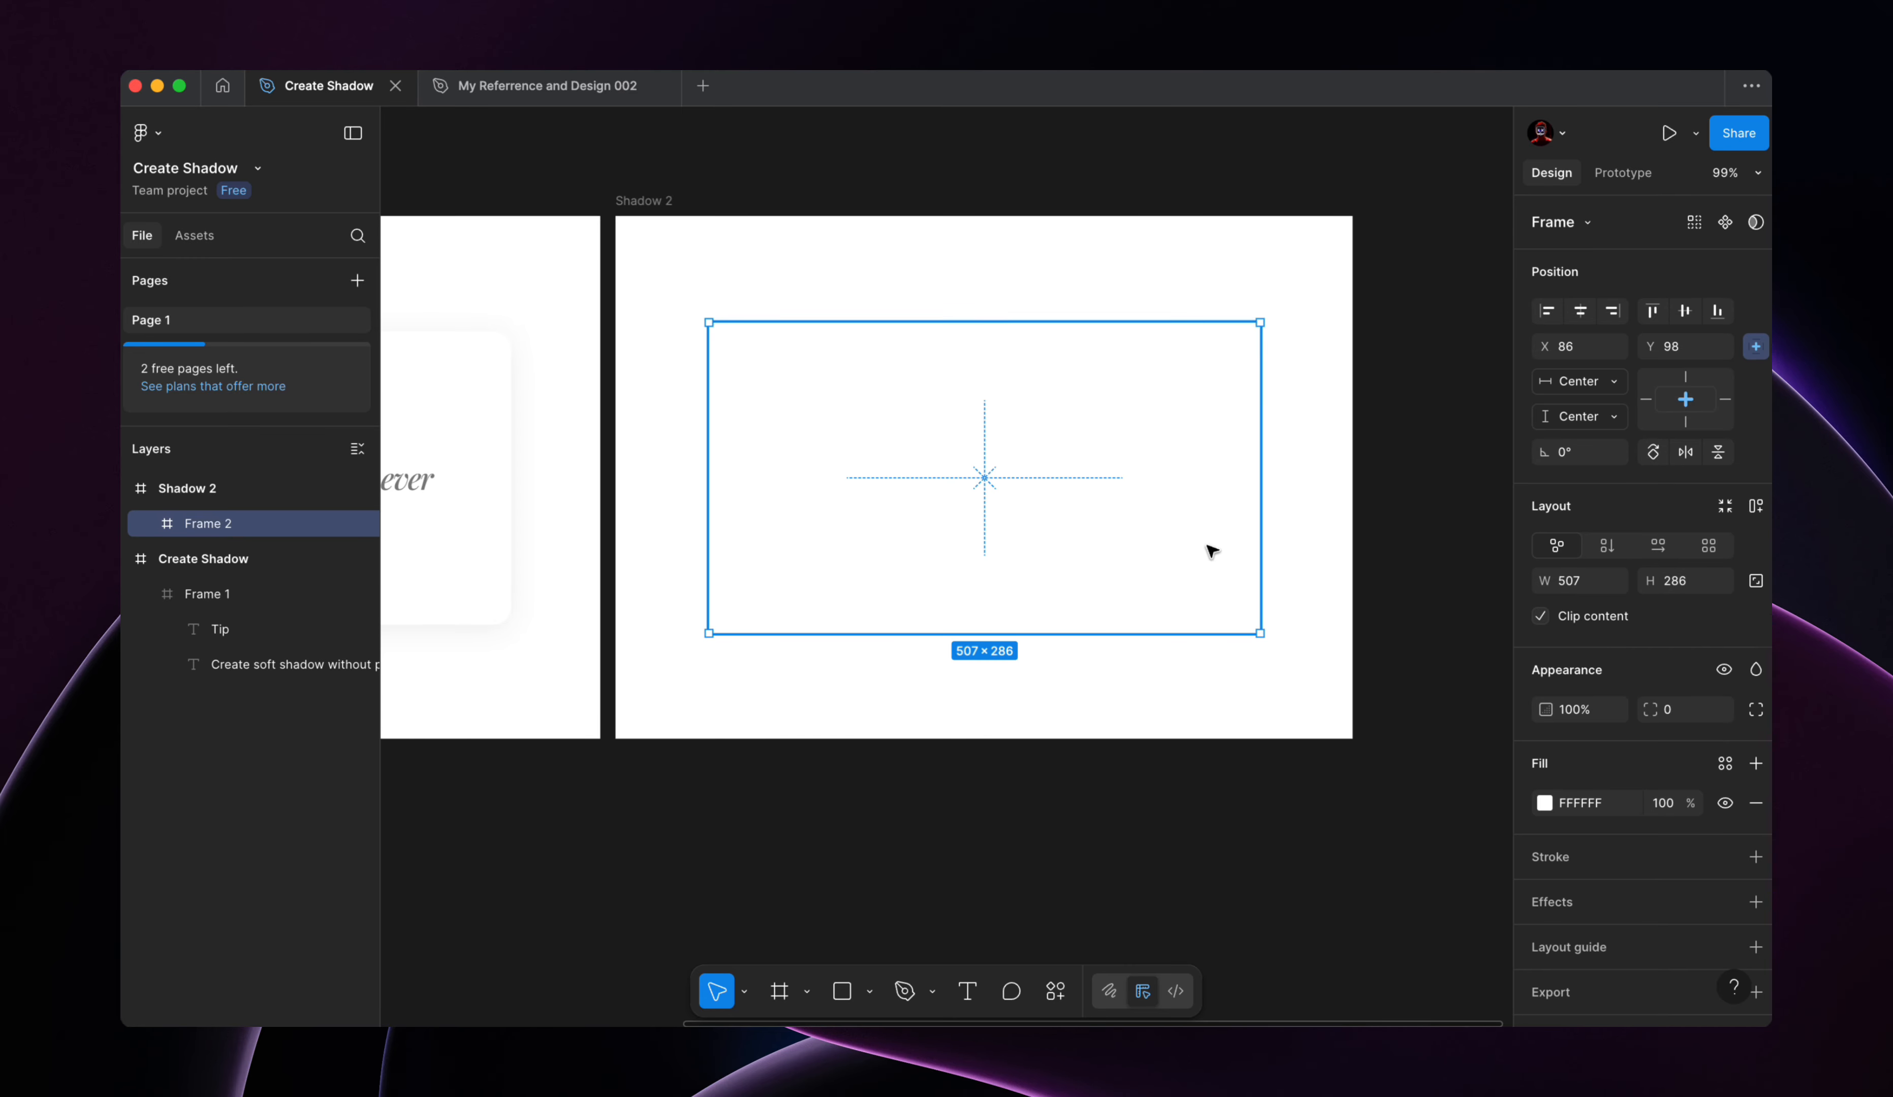
{"action": "left_click", "coordinate": [1756, 901]}
{"action": "left_click", "coordinate": [1544, 942]}
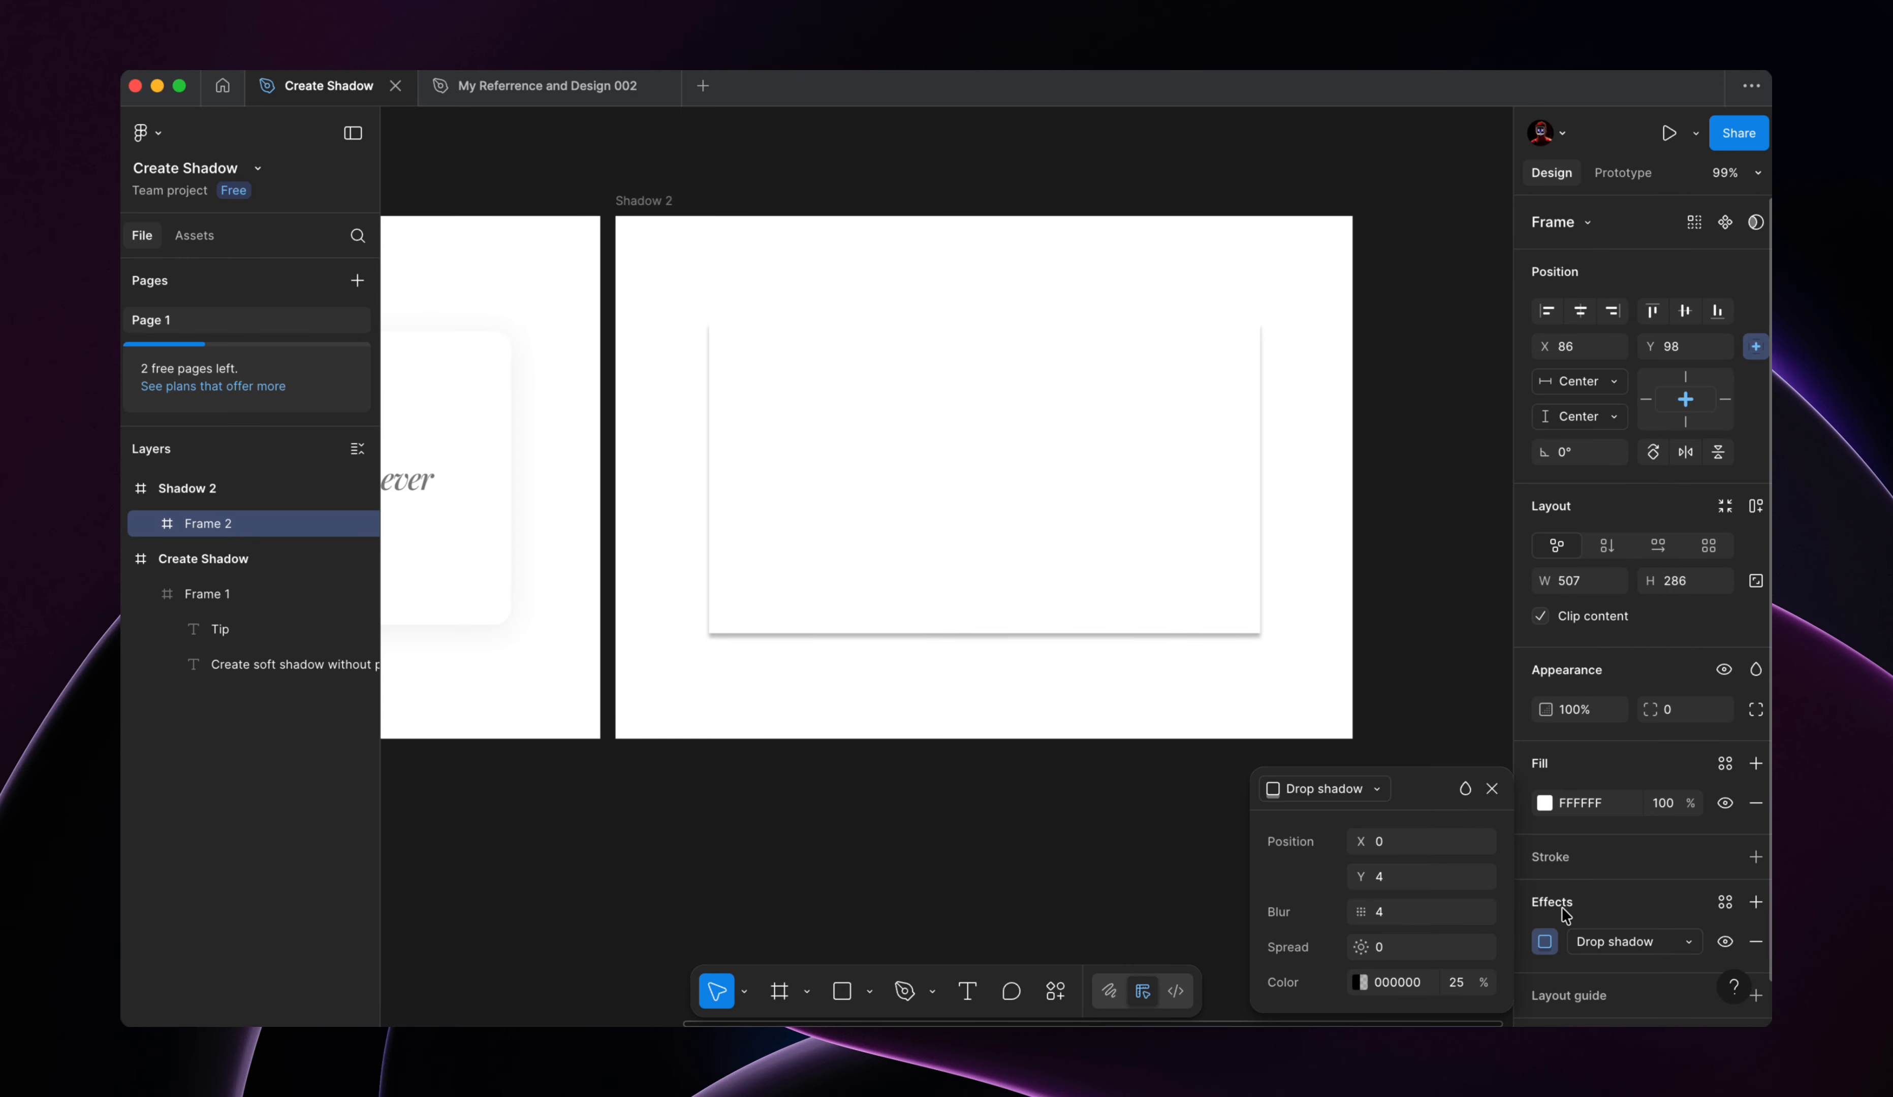
Step: Set the drop shadow's colour to white (FFFFFF) with a hue of 230, using HSB values
{"action": "left_click", "coordinate": [1357, 983]}
{"action": "left_click_drag", "start_coordinate": [1138, 532], "coordinate": [708, 494]}
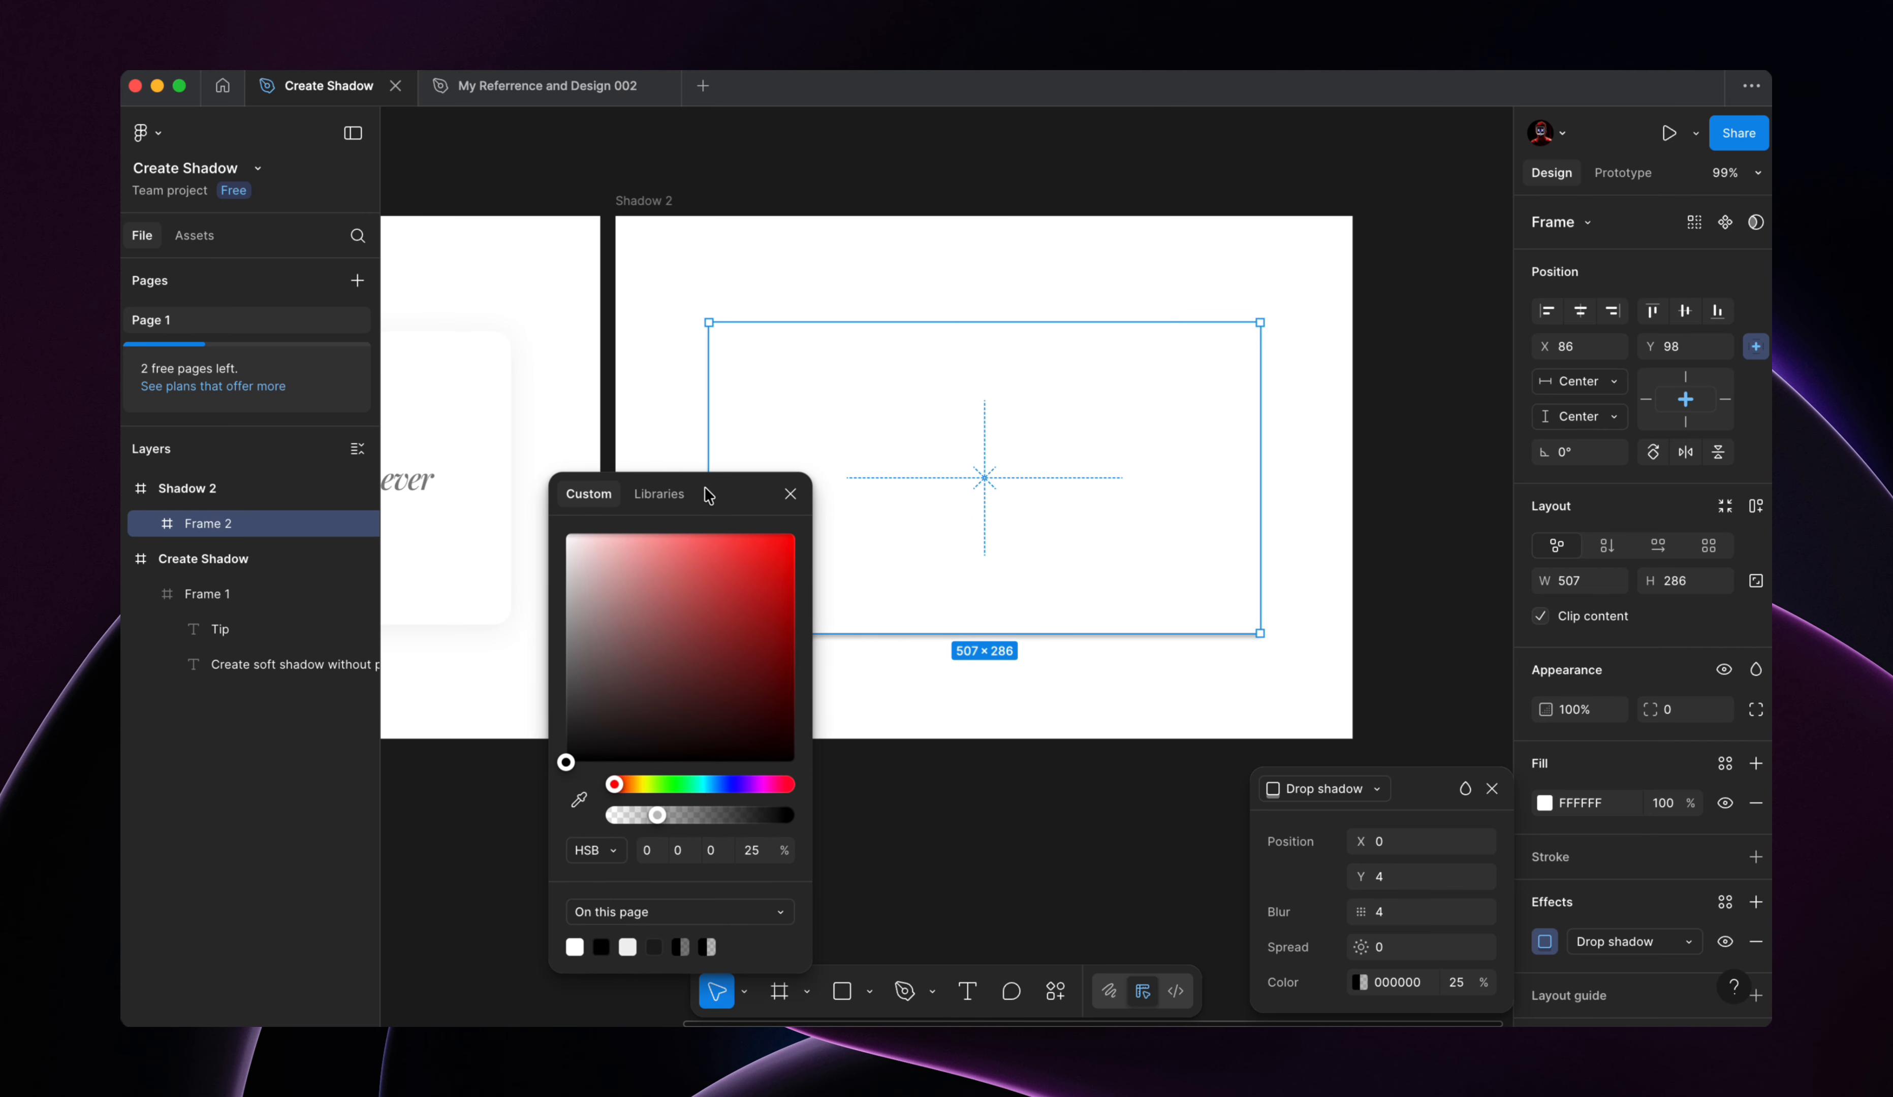
{"action": "left_click", "coordinate": [732, 784]}
{"action": "left_click_drag", "start_coordinate": [731, 747], "coordinate": [497, 520]}
{"action": "left_click", "coordinate": [771, 761]}
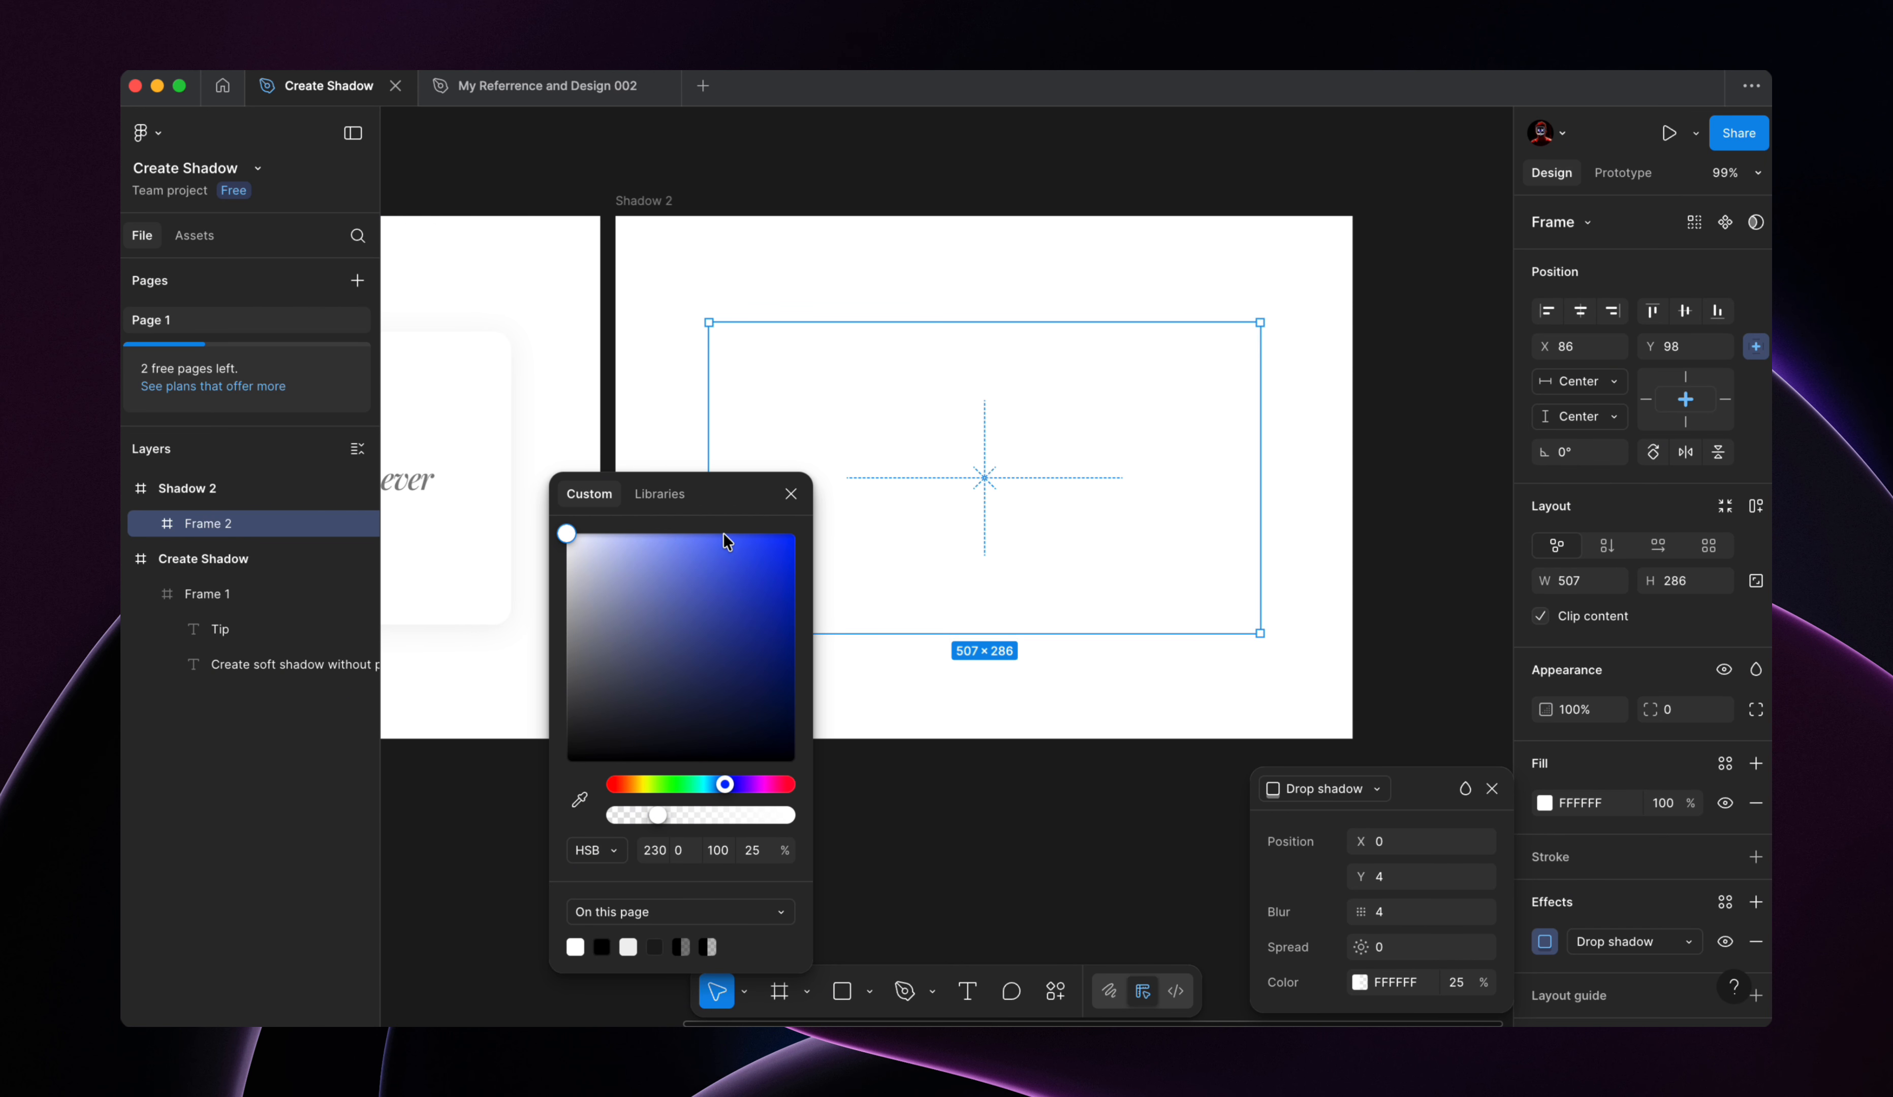
{"action": "left_click_drag", "start_coordinate": [729, 513], "coordinate": [581, 512]}
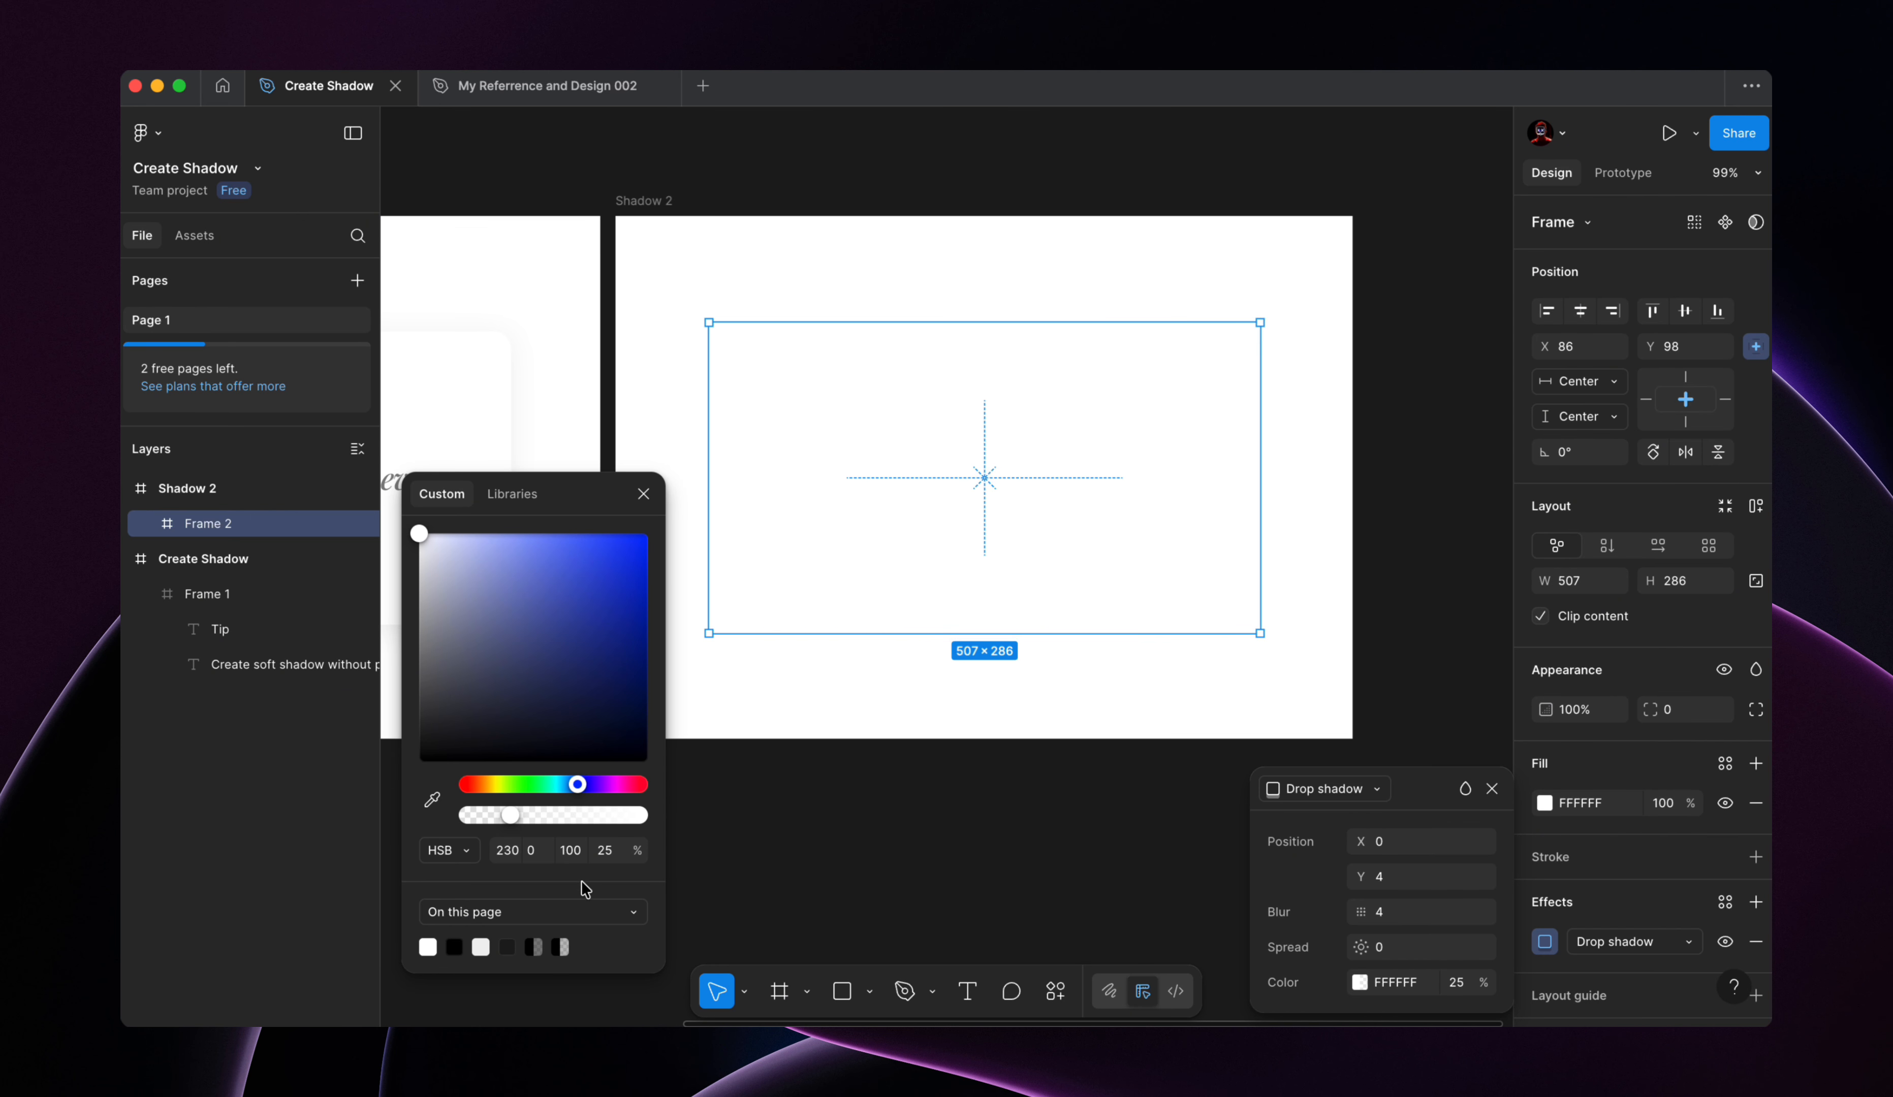
{"action": "left_click", "coordinate": [467, 854]}
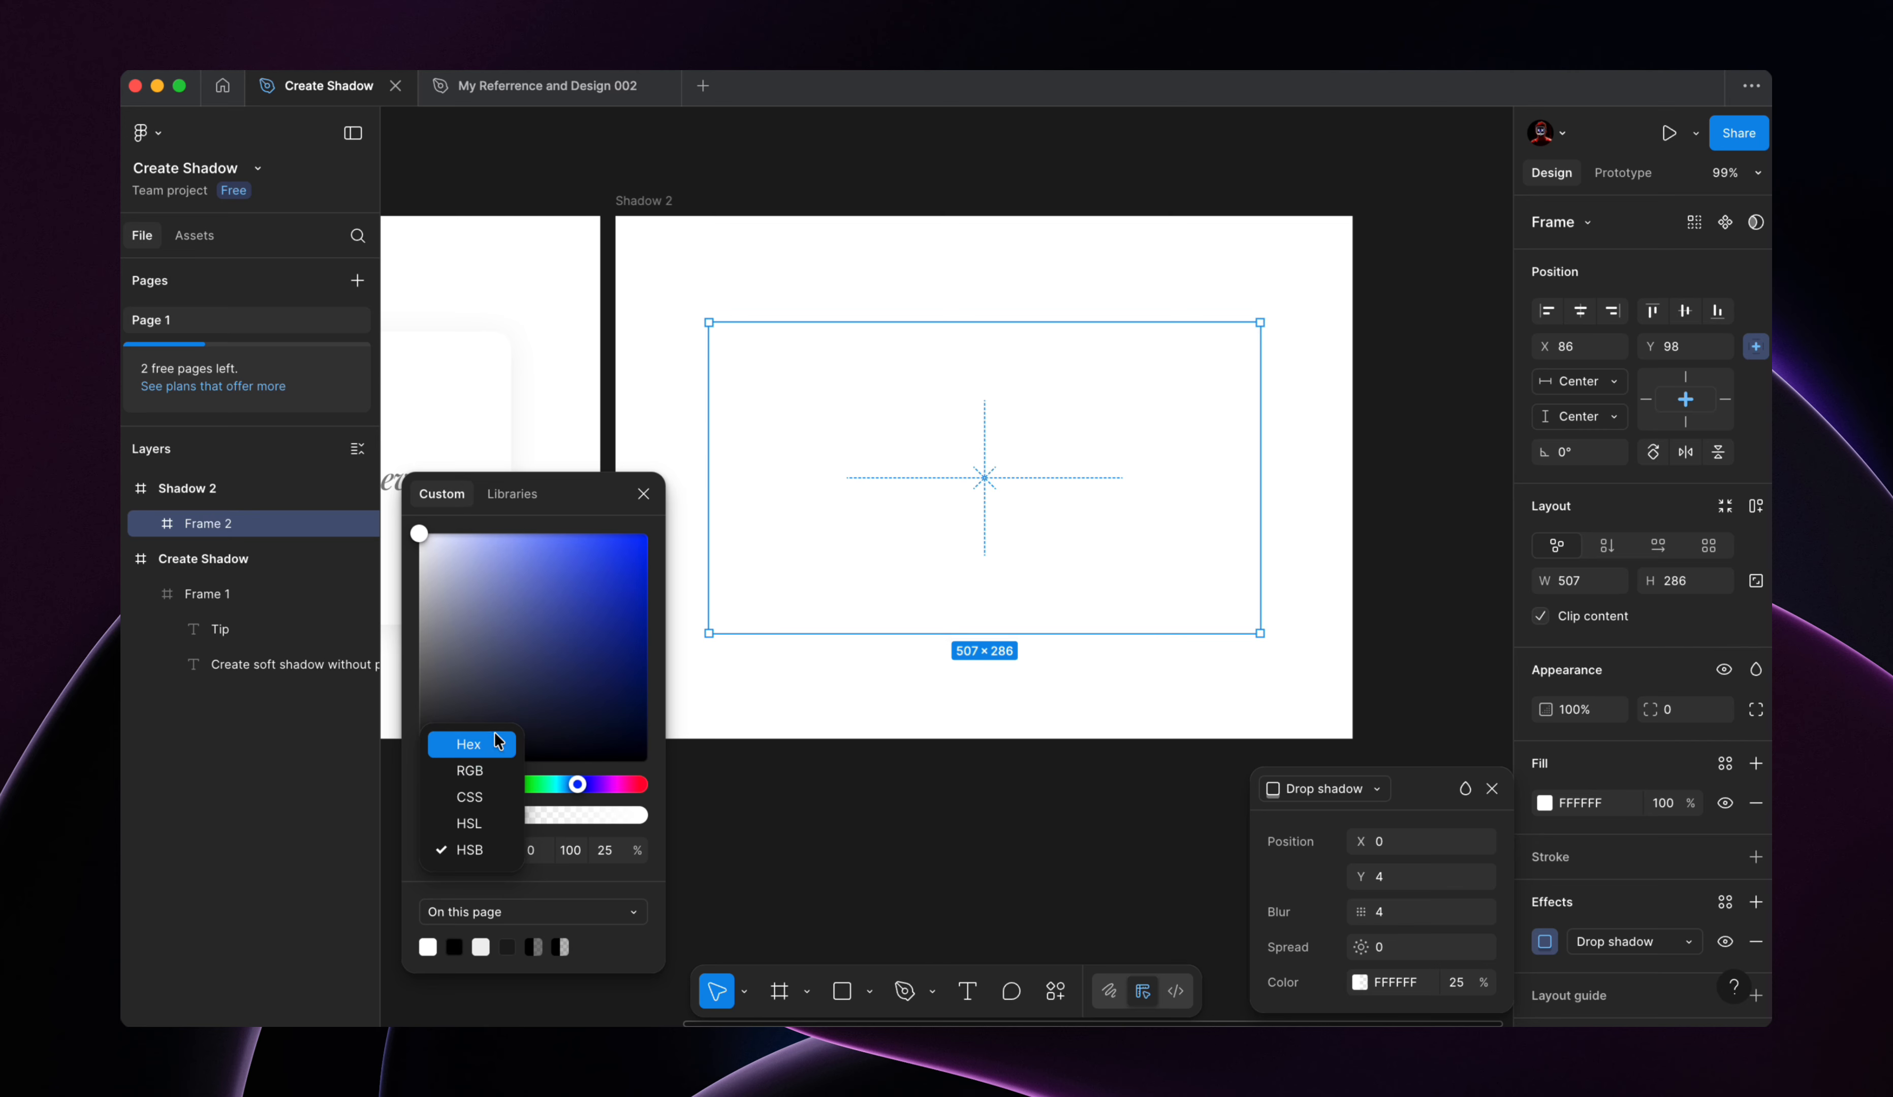
{"action": "left_click", "coordinate": [482, 851]}
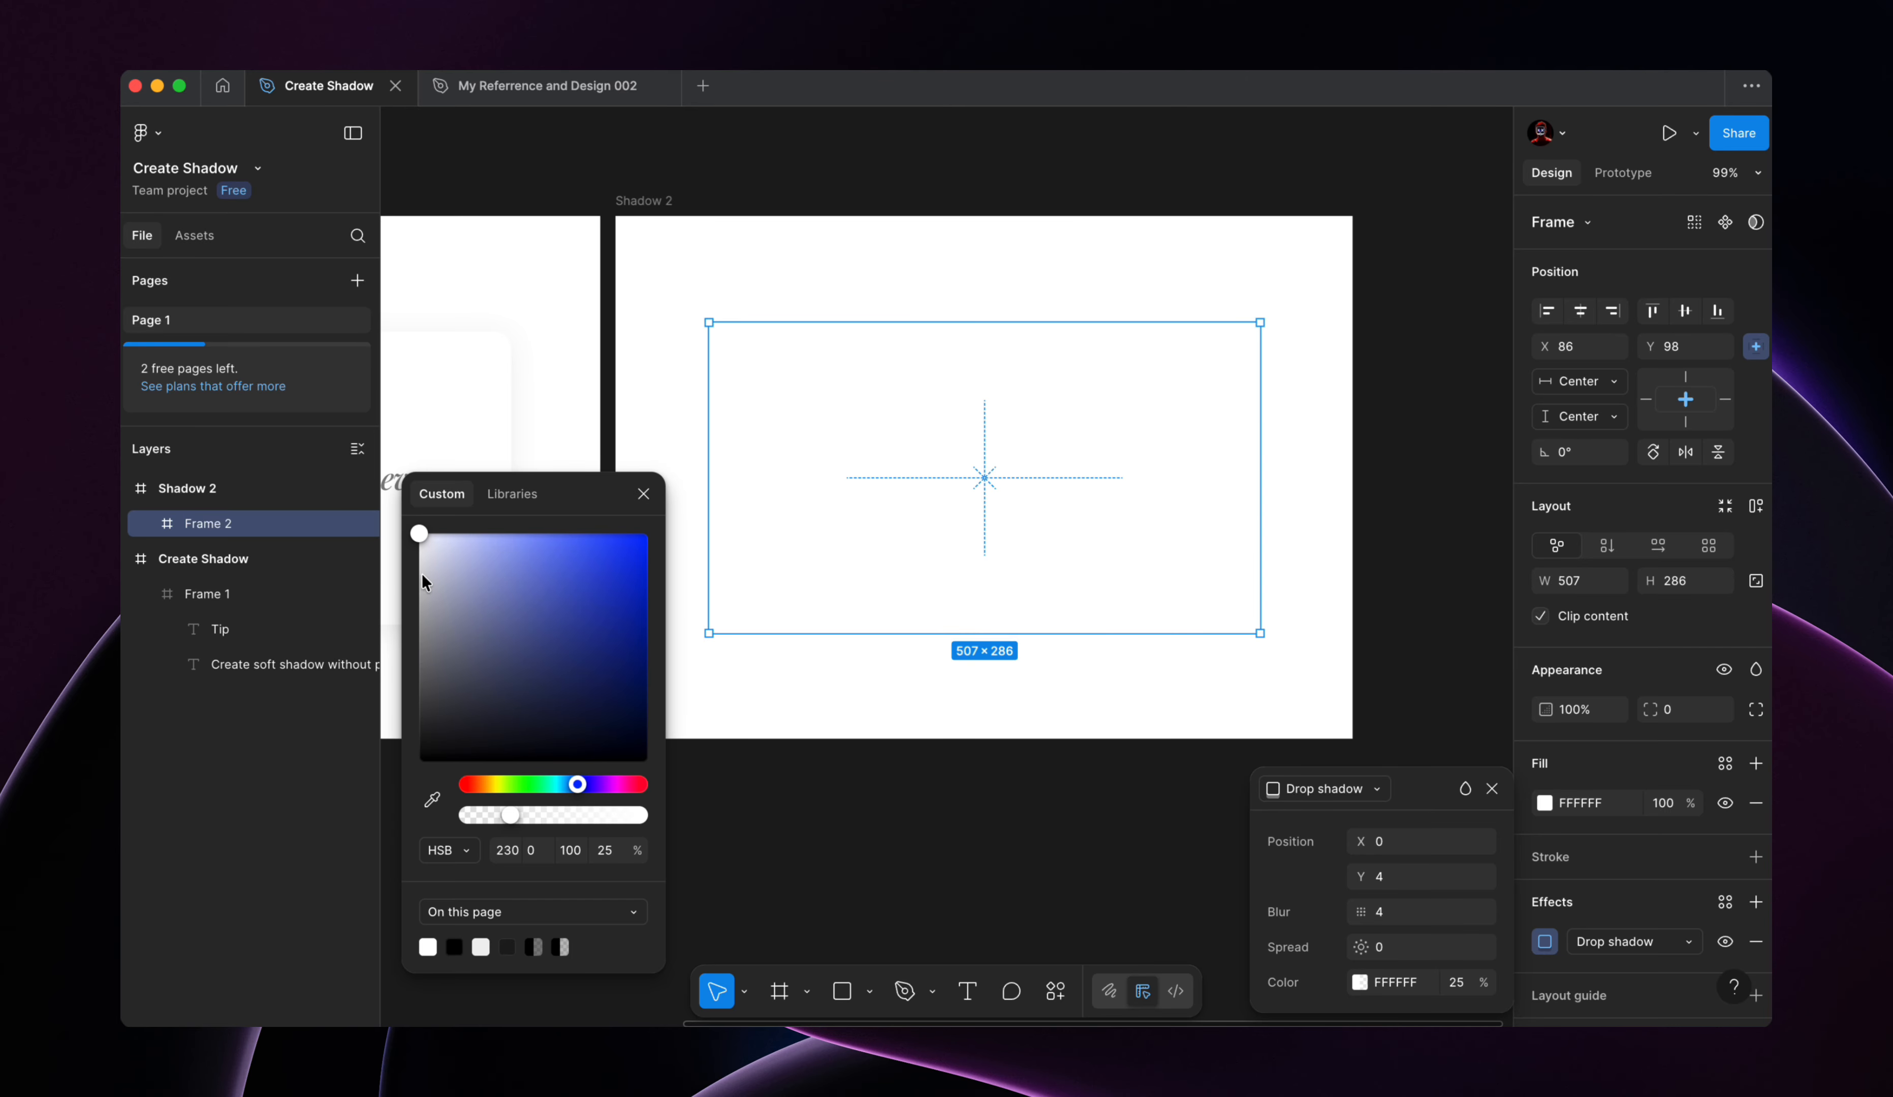
Step: Lower the shadow colour's brightness to 85 and set the shadow's opacity to 100%
{"action": "left_click_drag", "start_coordinate": [418, 535], "coordinate": [400, 570]}
{"action": "left_click", "coordinate": [576, 851]}
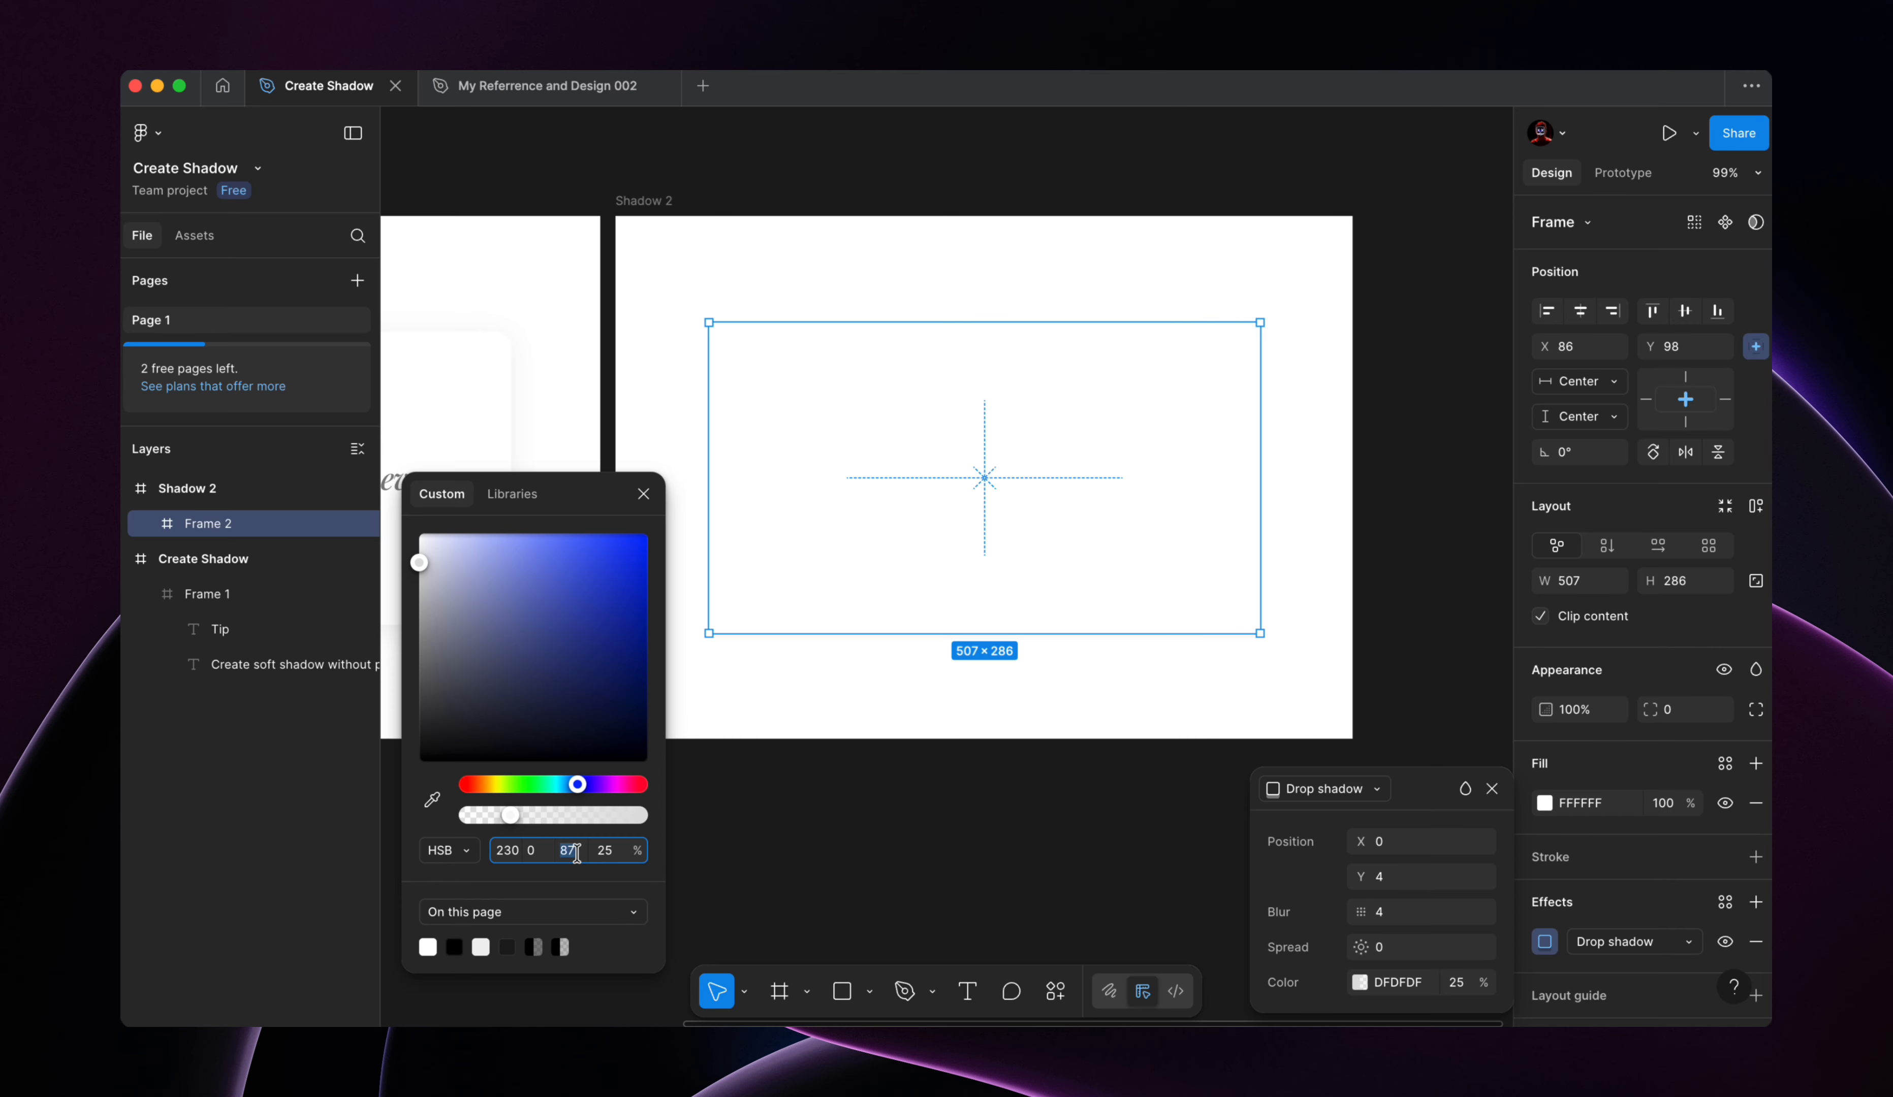
{"action": "key", "text": "Up"}
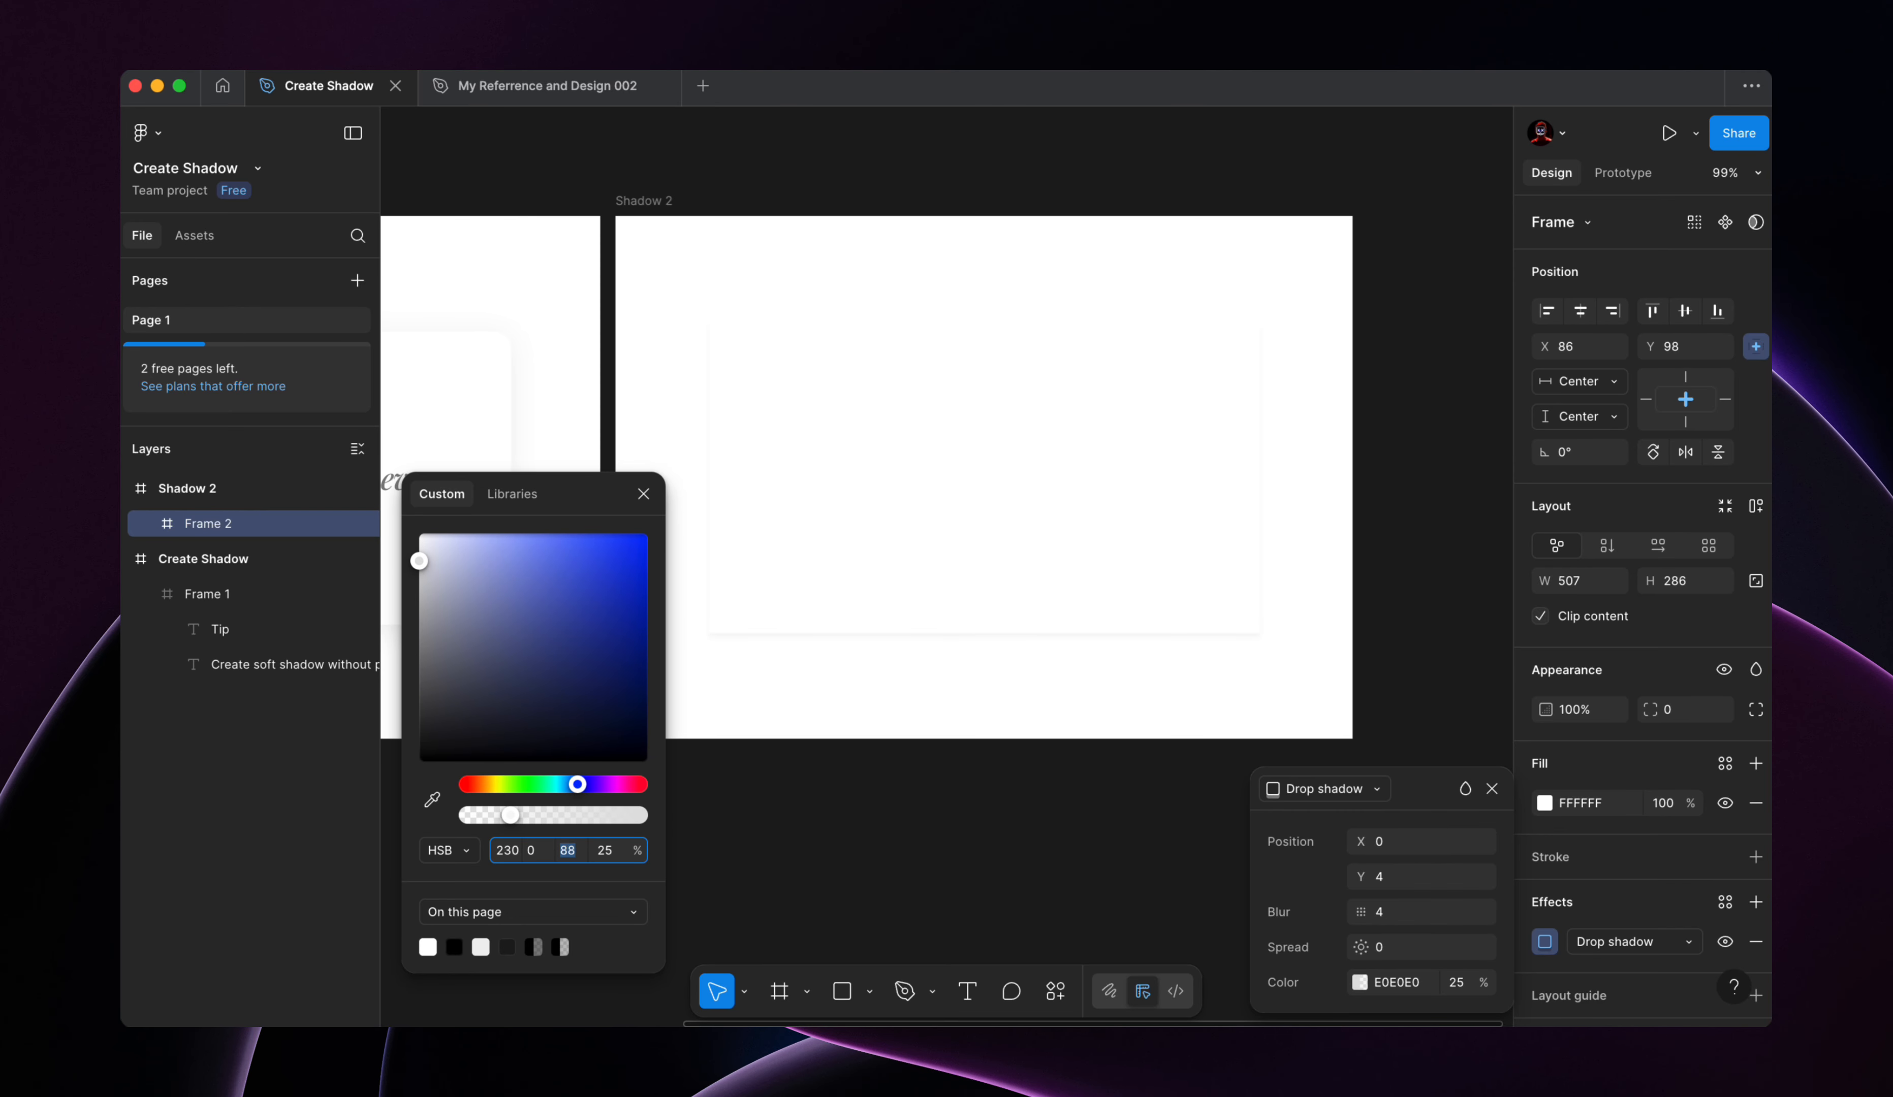
{"action": "key", "text": "Down"}
{"action": "key", "text": "Down"}
{"action": "key", "text": "Down"}
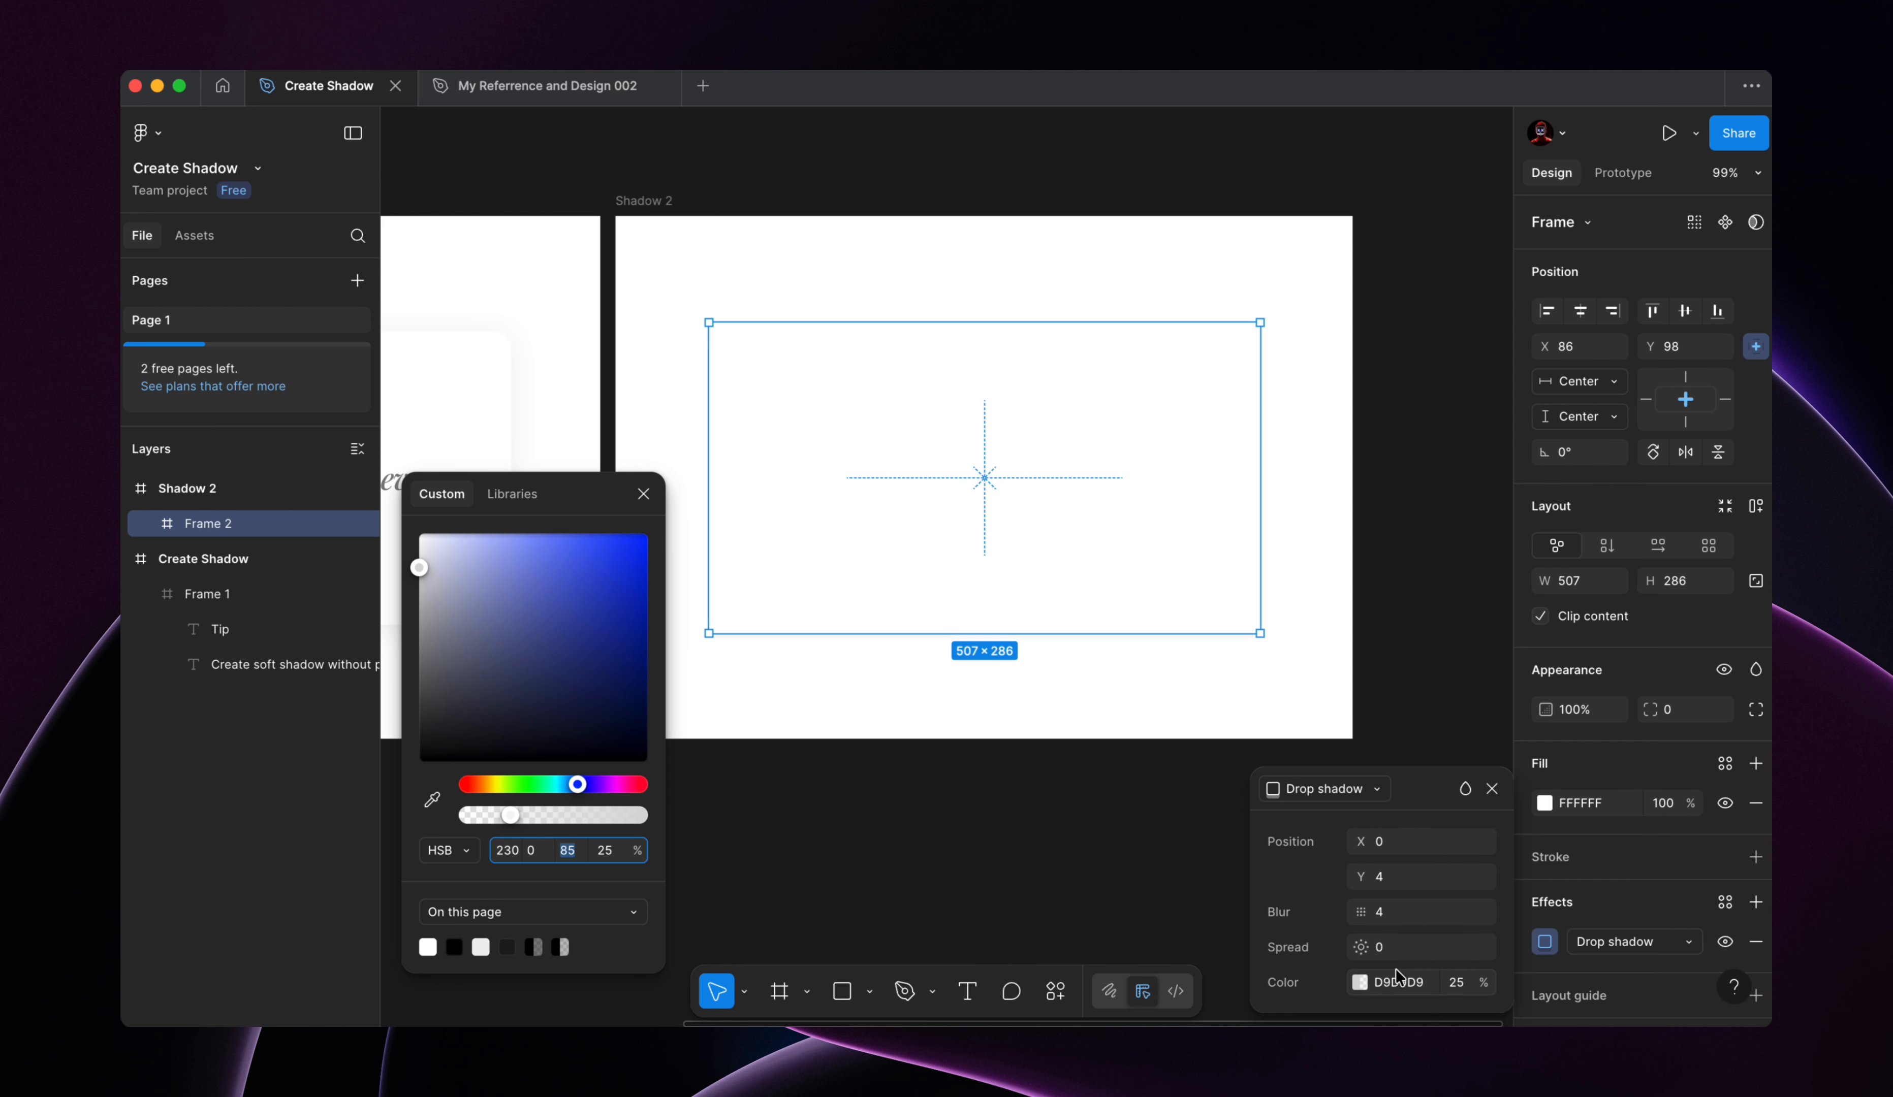
{"action": "left_click", "coordinate": [644, 494]}
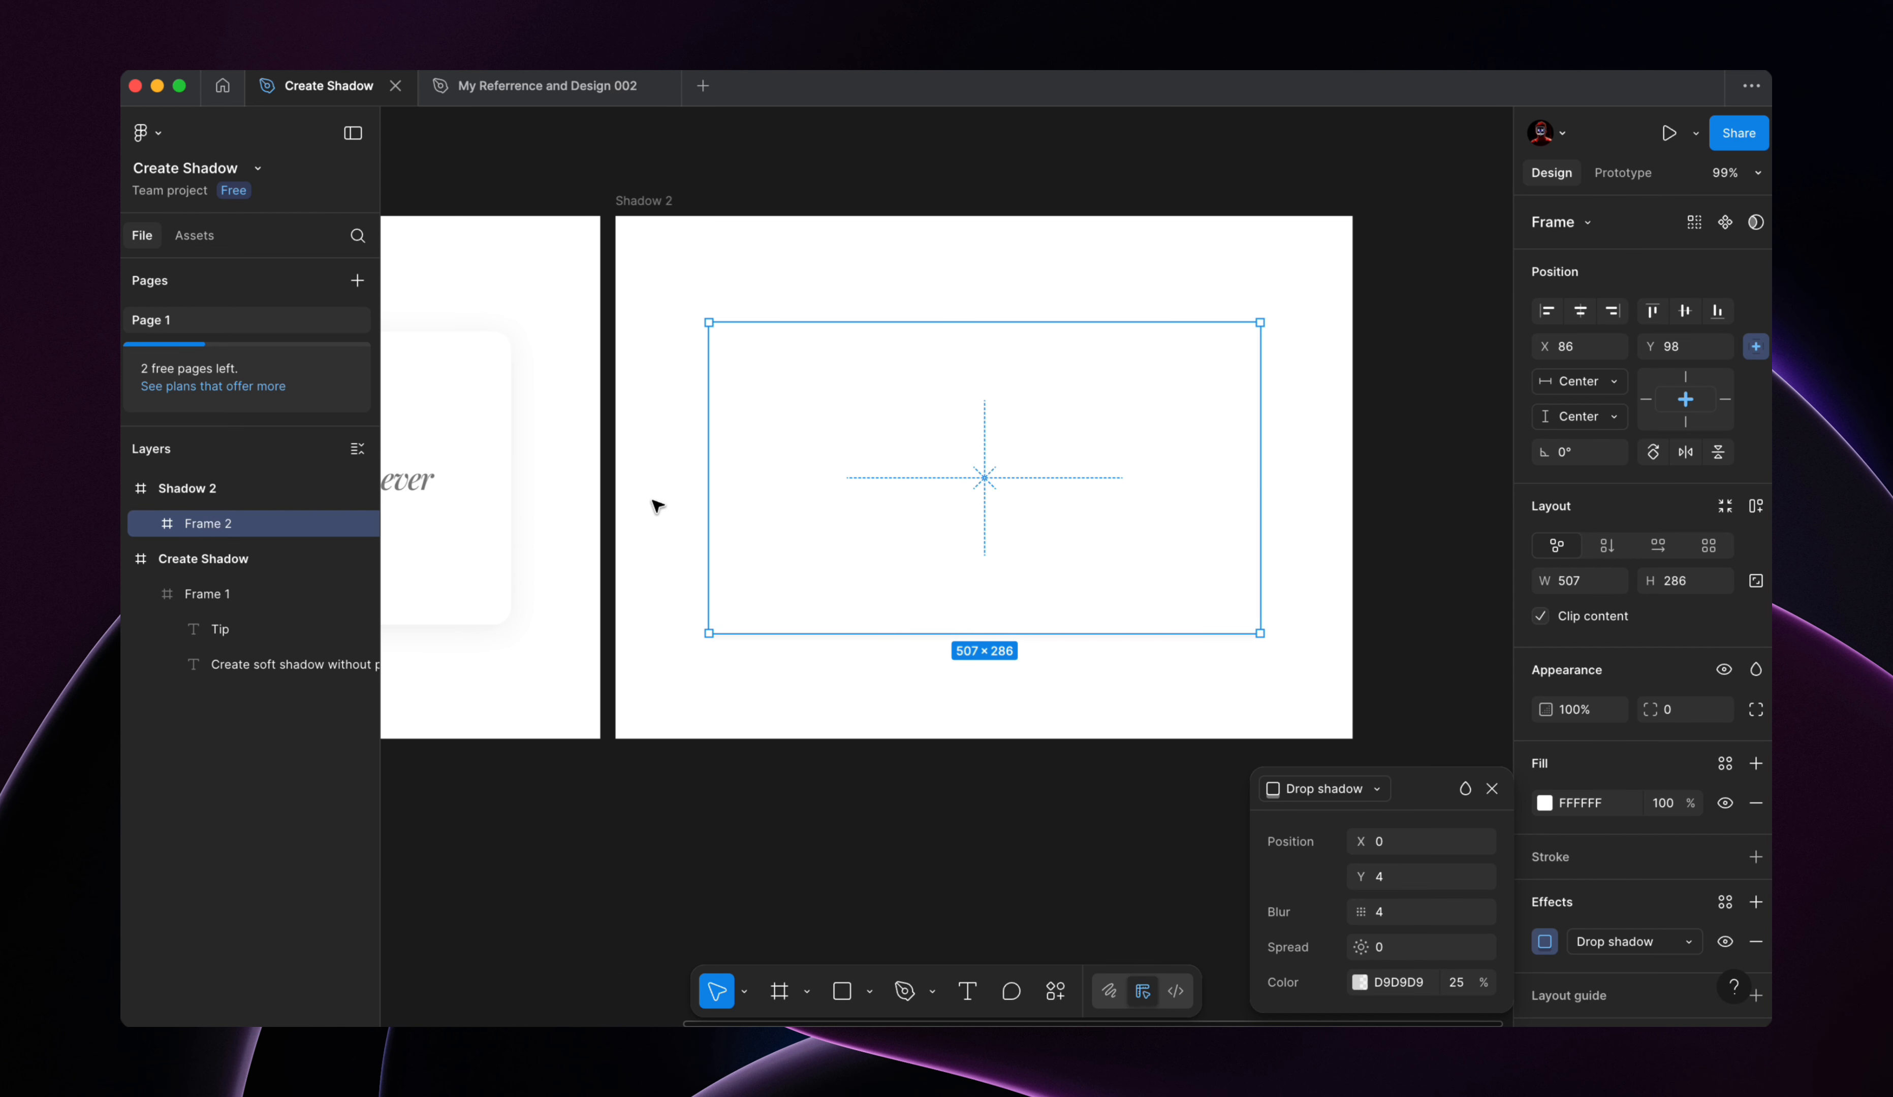
{"action": "left_click", "coordinate": [1460, 990]}
{"action": "key", "text": "Return"}
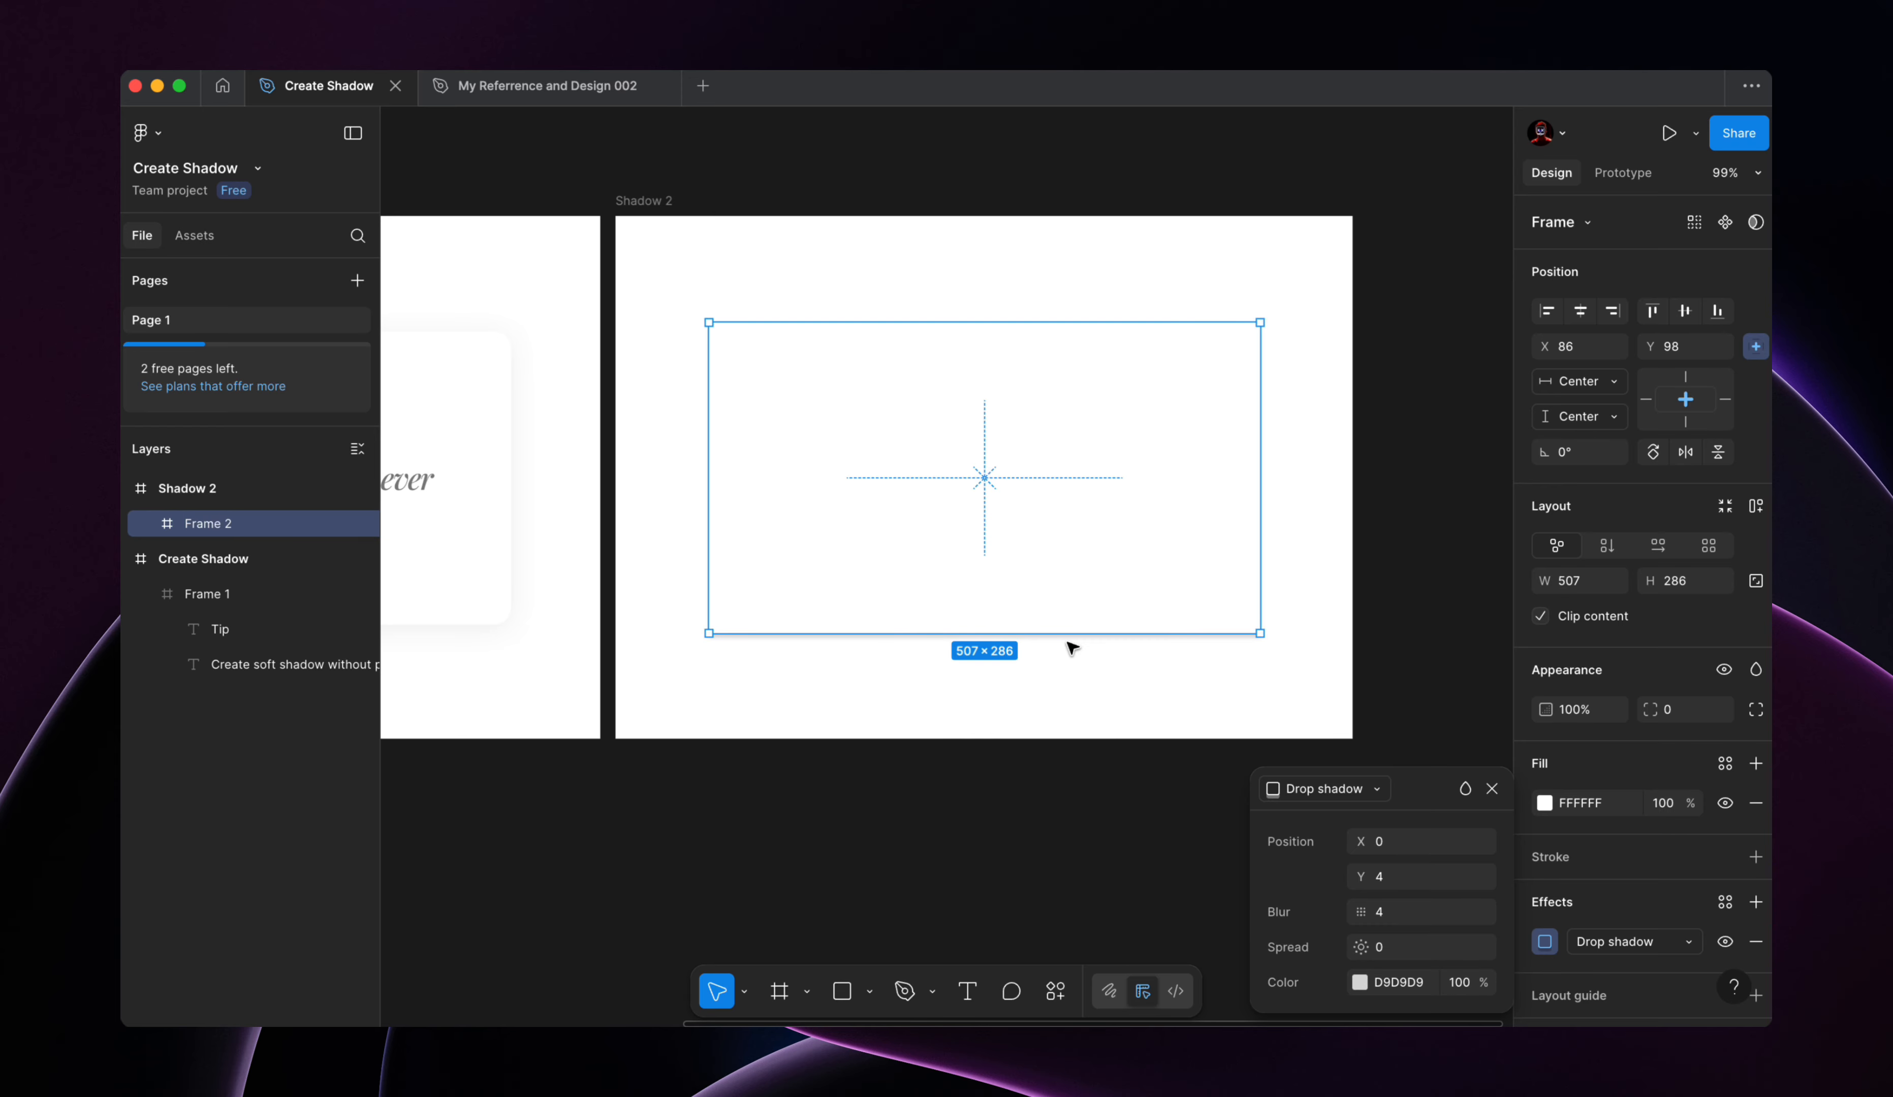
Step: Raise the drop shadow colour's brightness to 95, making it the light grey F2F2F2
{"action": "left_click", "coordinate": [1359, 982]}
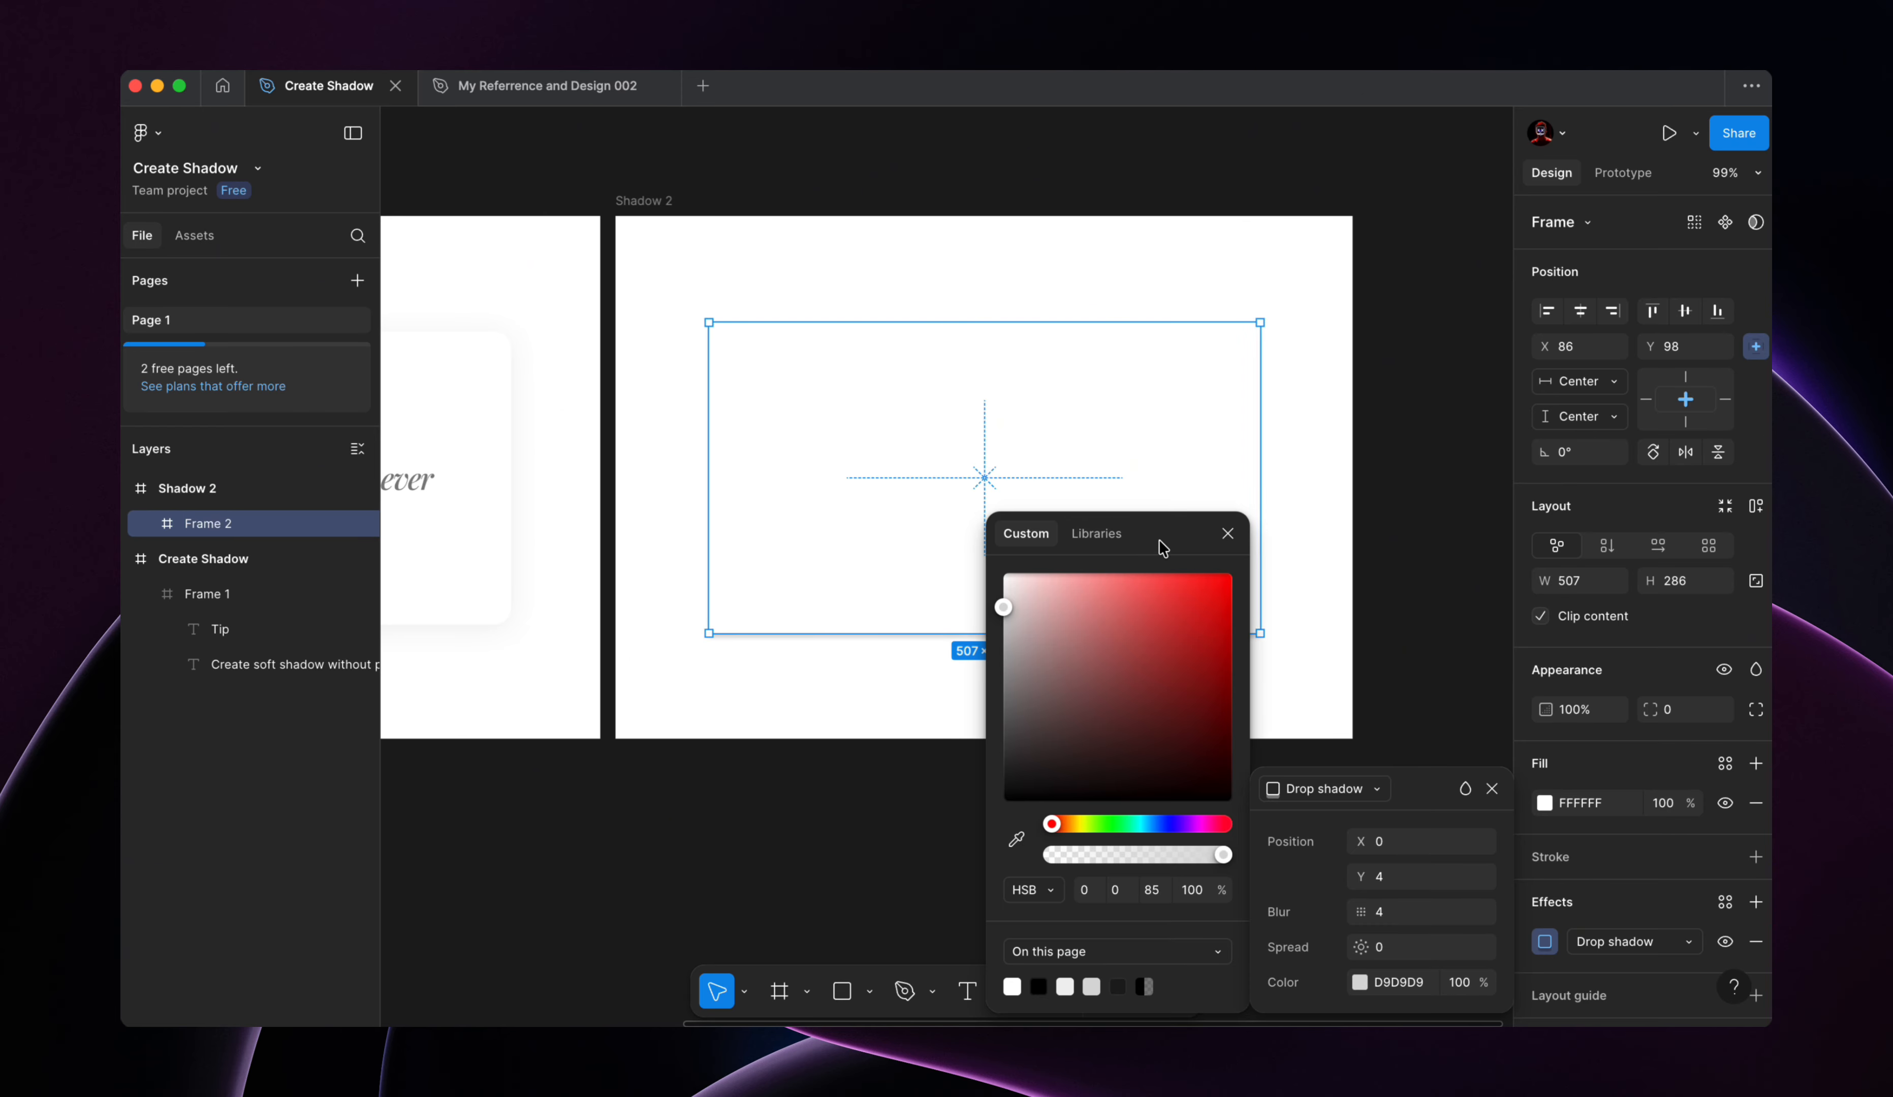
{"action": "left_click_drag", "start_coordinate": [1165, 541], "coordinate": [579, 430]}
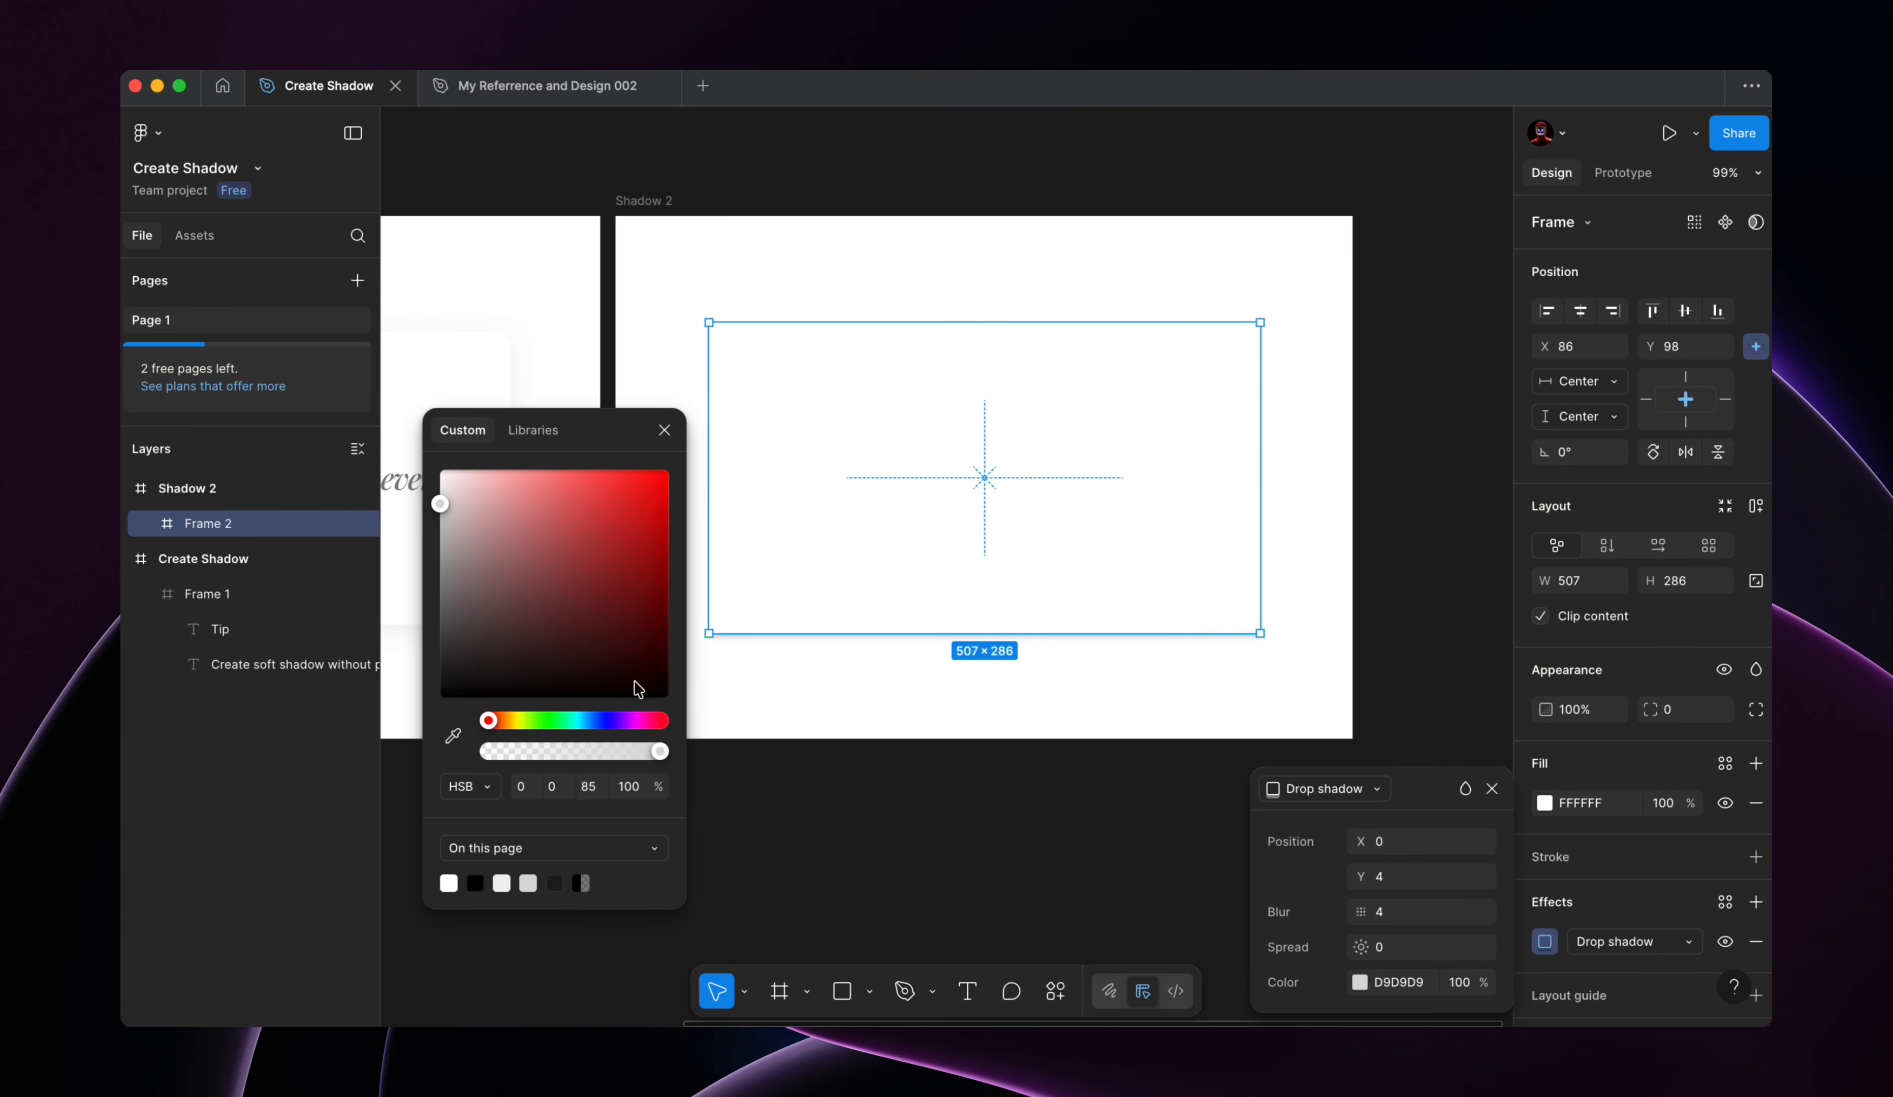
{"action": "left_click", "coordinate": [590, 786]}
{"action": "key", "text": "Up"}
{"action": "key", "text": "Up"}
{"action": "key", "text": "Up"}
{"action": "key", "text": "Up"}
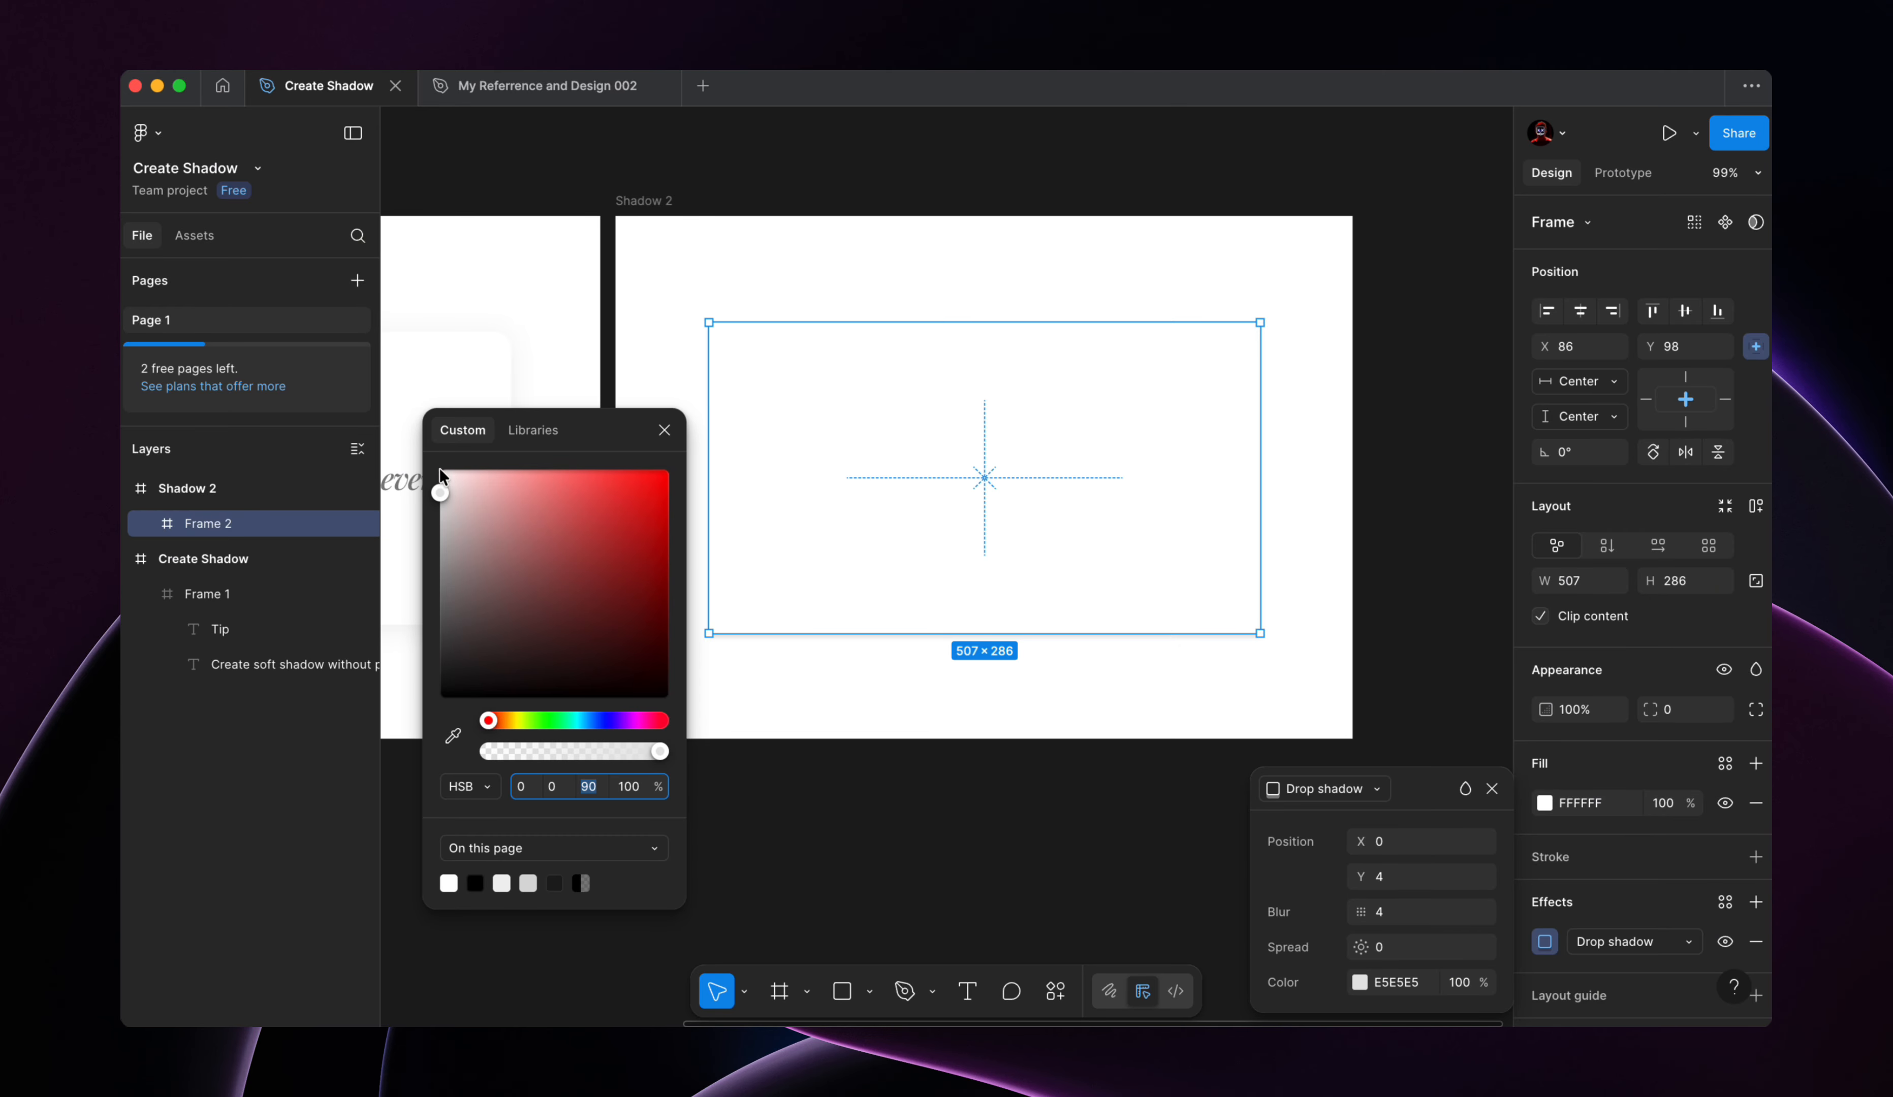
{"action": "key", "text": "Up"}
{"action": "key", "text": "Up"}
{"action": "key", "text": "Up"}
{"action": "key", "text": "Up"}
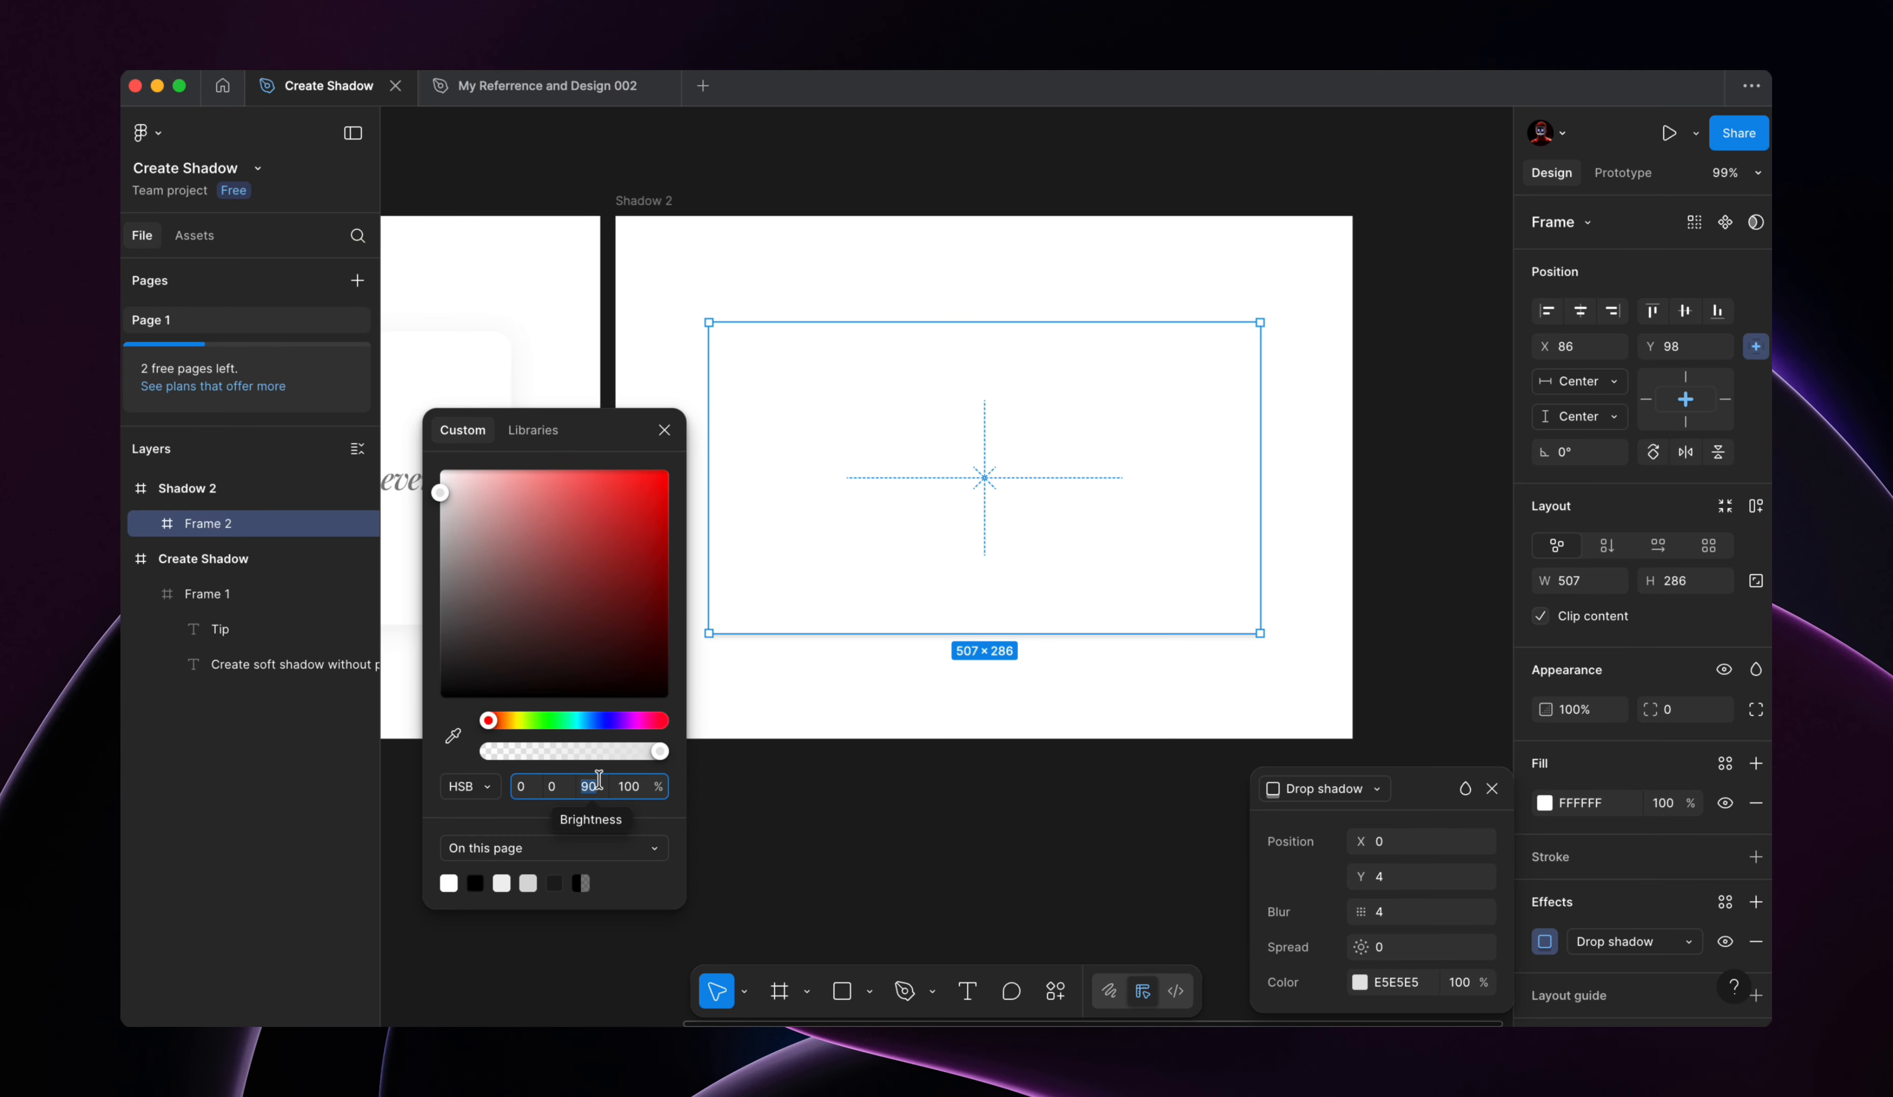
{"action": "key", "text": "Up"}
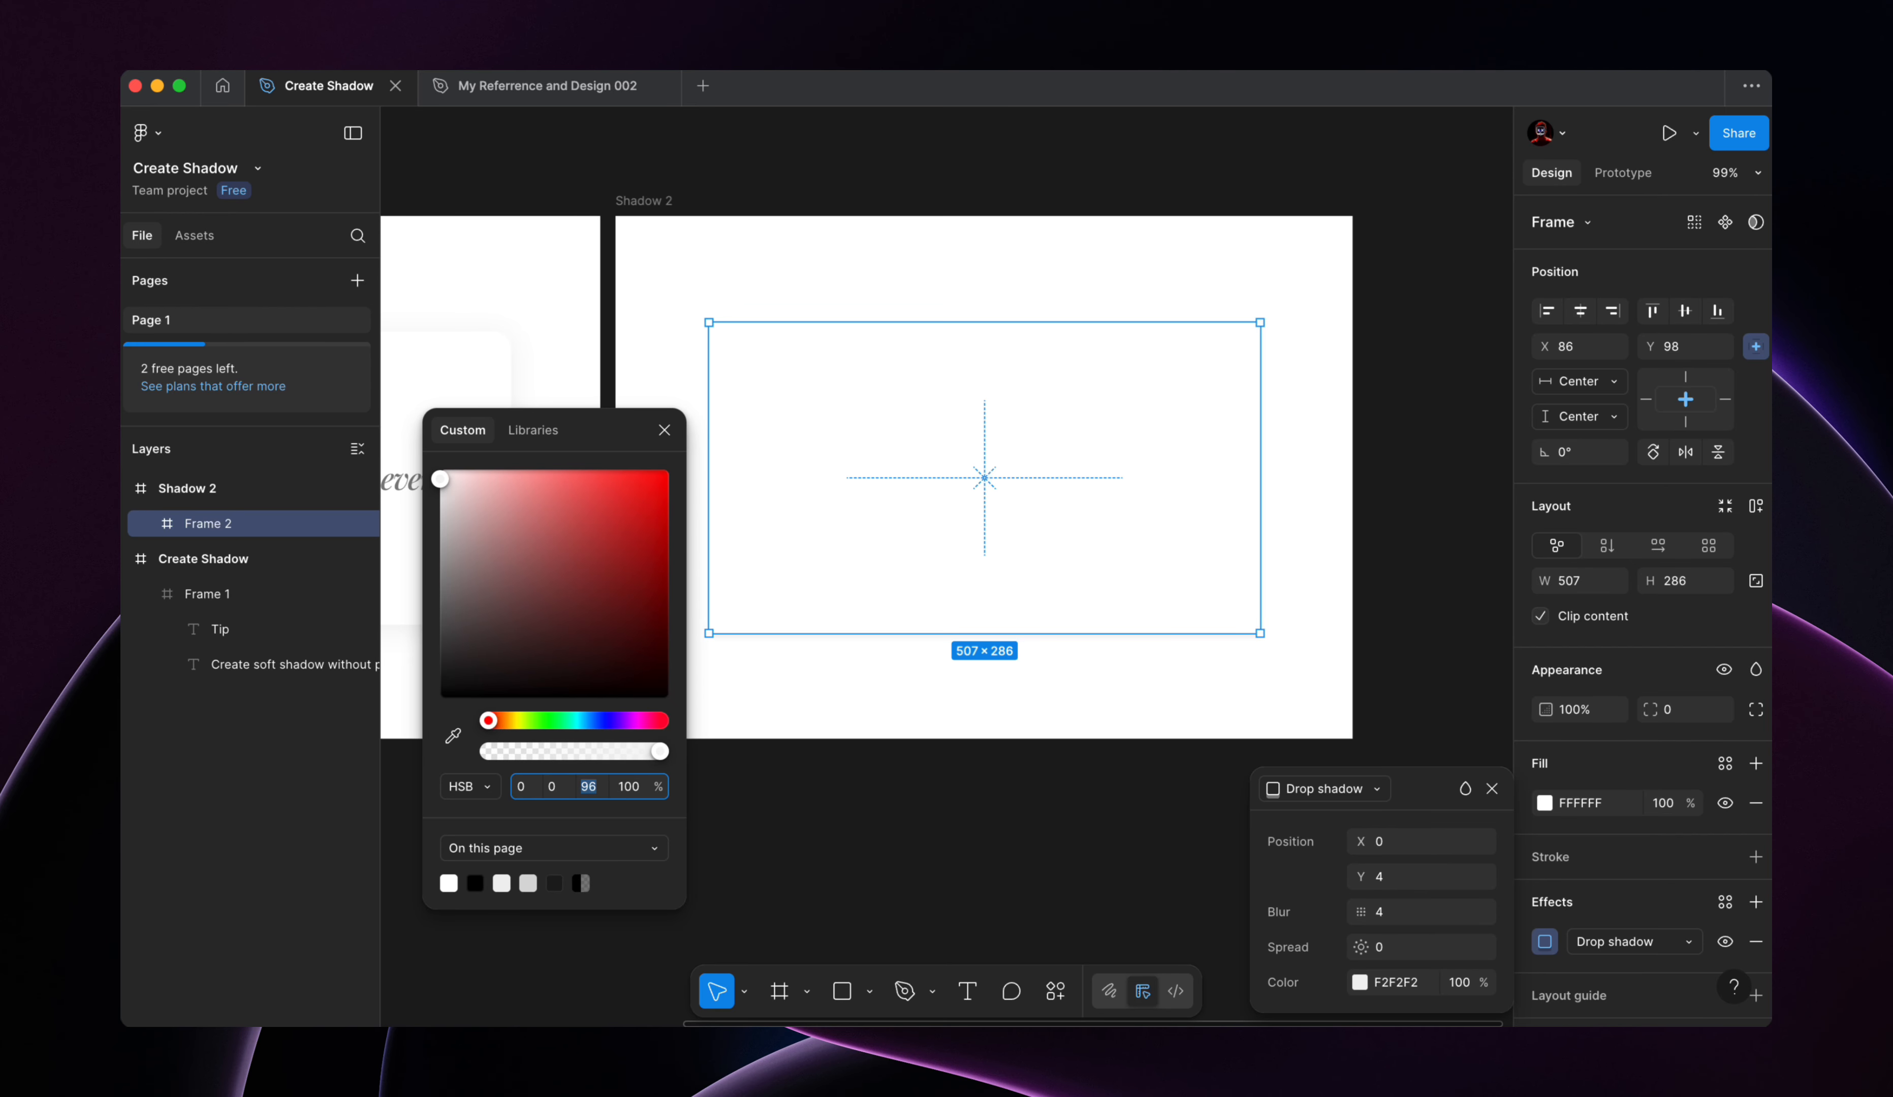
{"action": "key", "text": "Down"}
{"action": "left_click", "coordinate": [664, 430]}
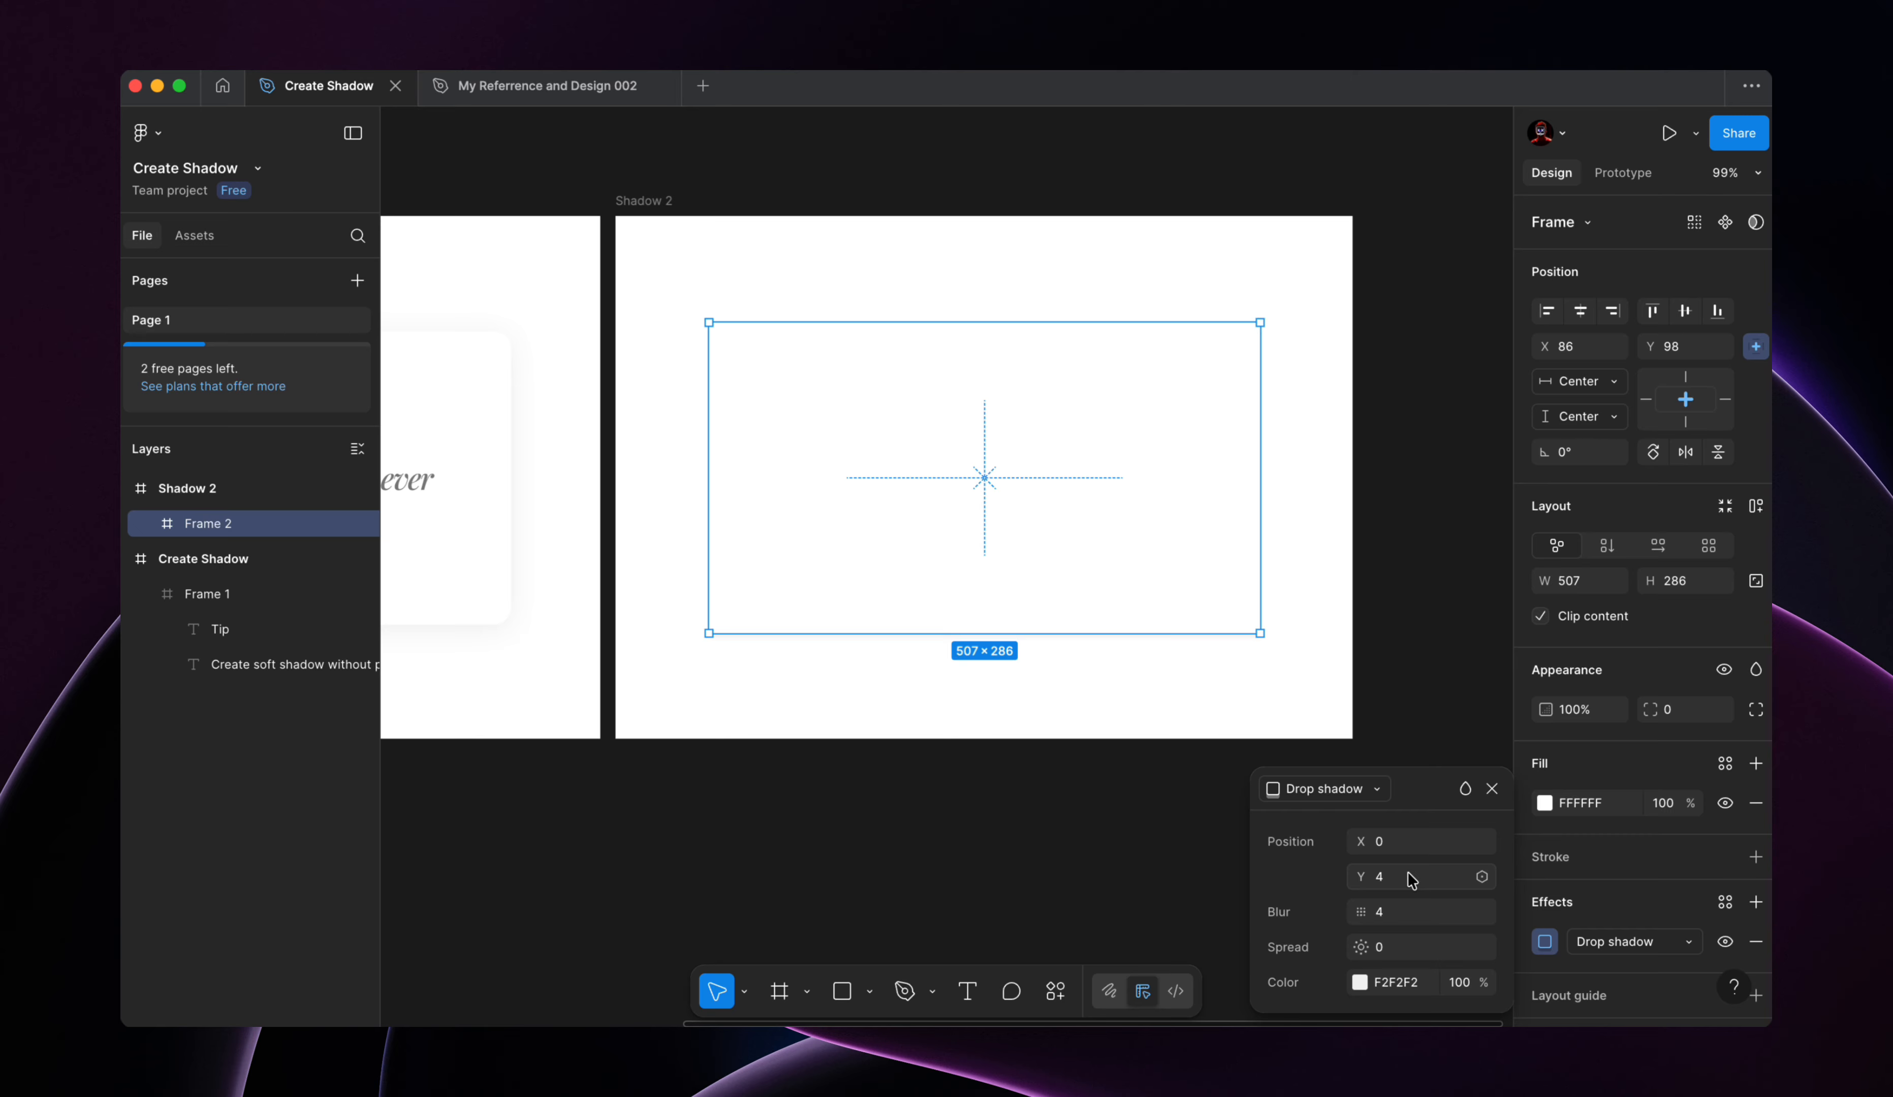
Step: Try several blur radii for the drop shadow, including 12 and 20, and settle on 16
{"action": "left_click", "coordinate": [1394, 916]}
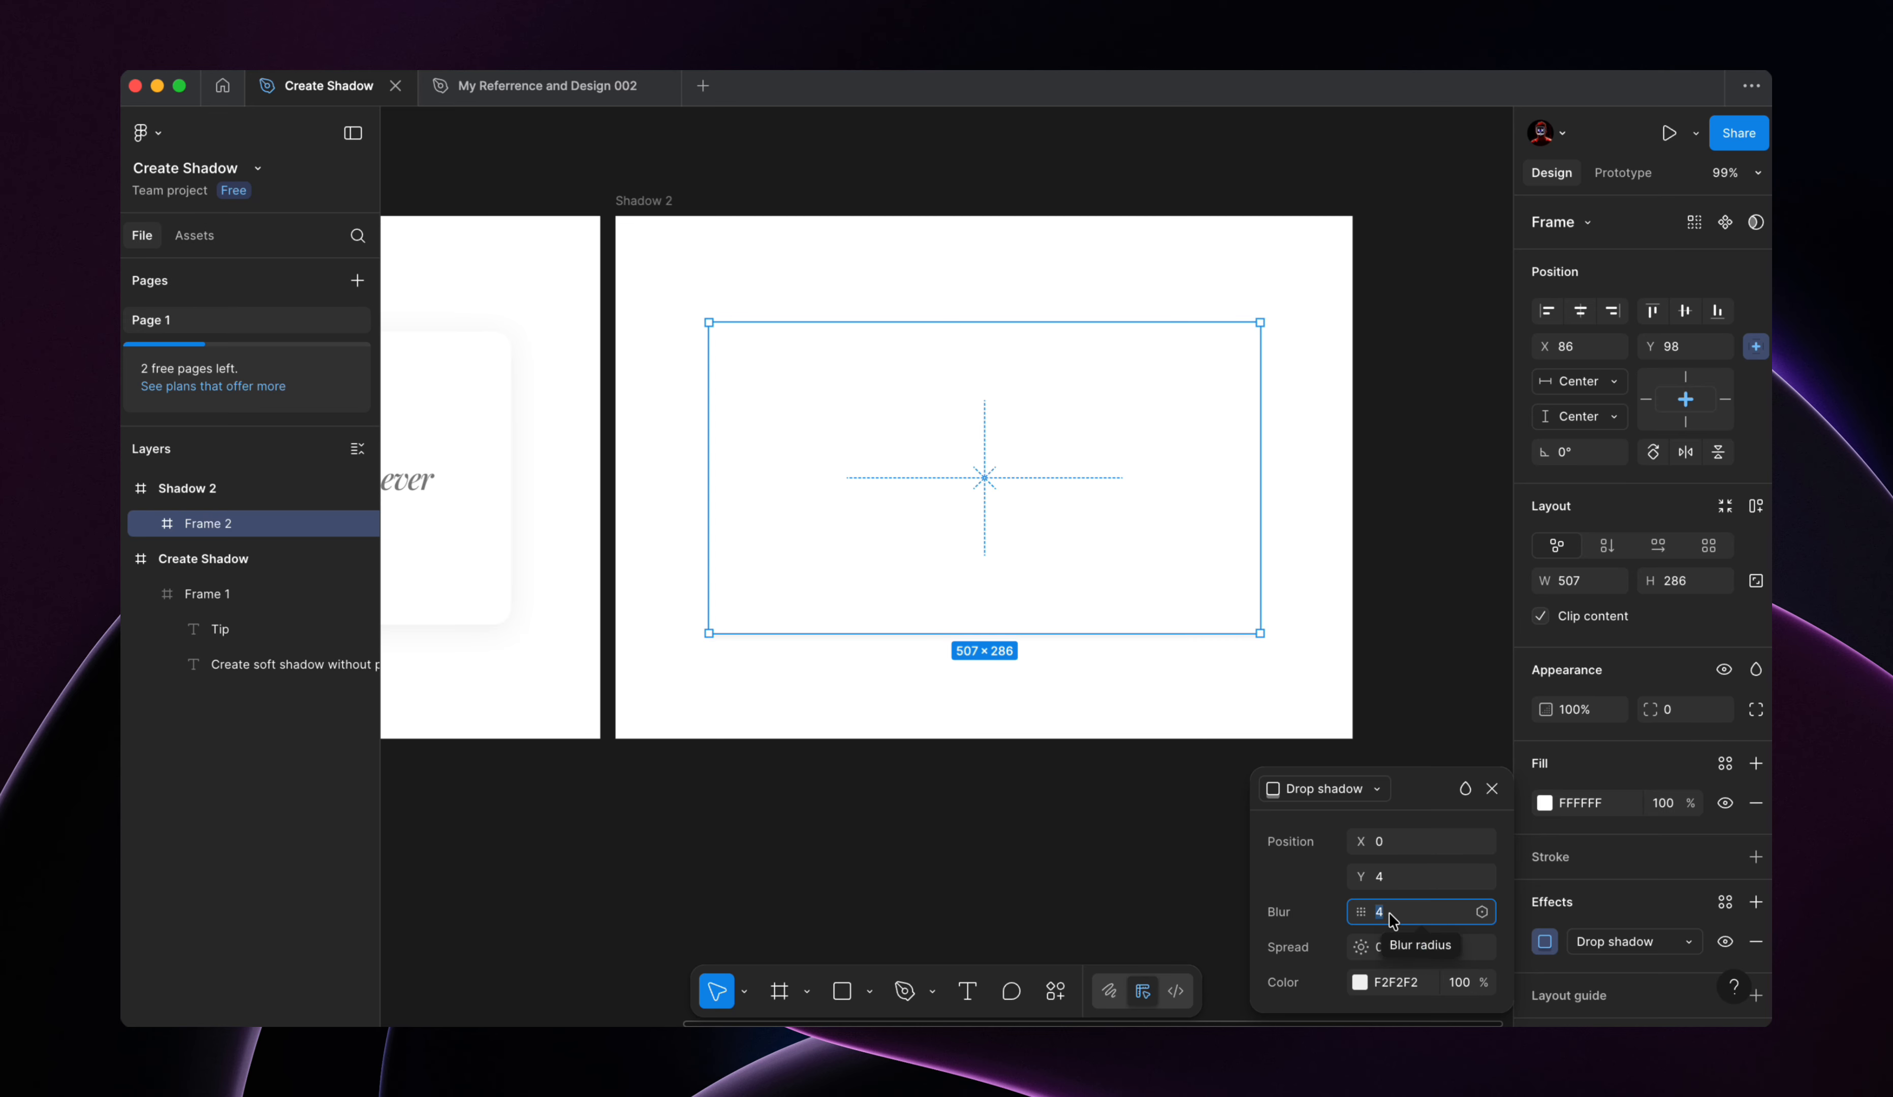
{"action": "type", "text": "12"}
{"action": "key", "text": "Return"}
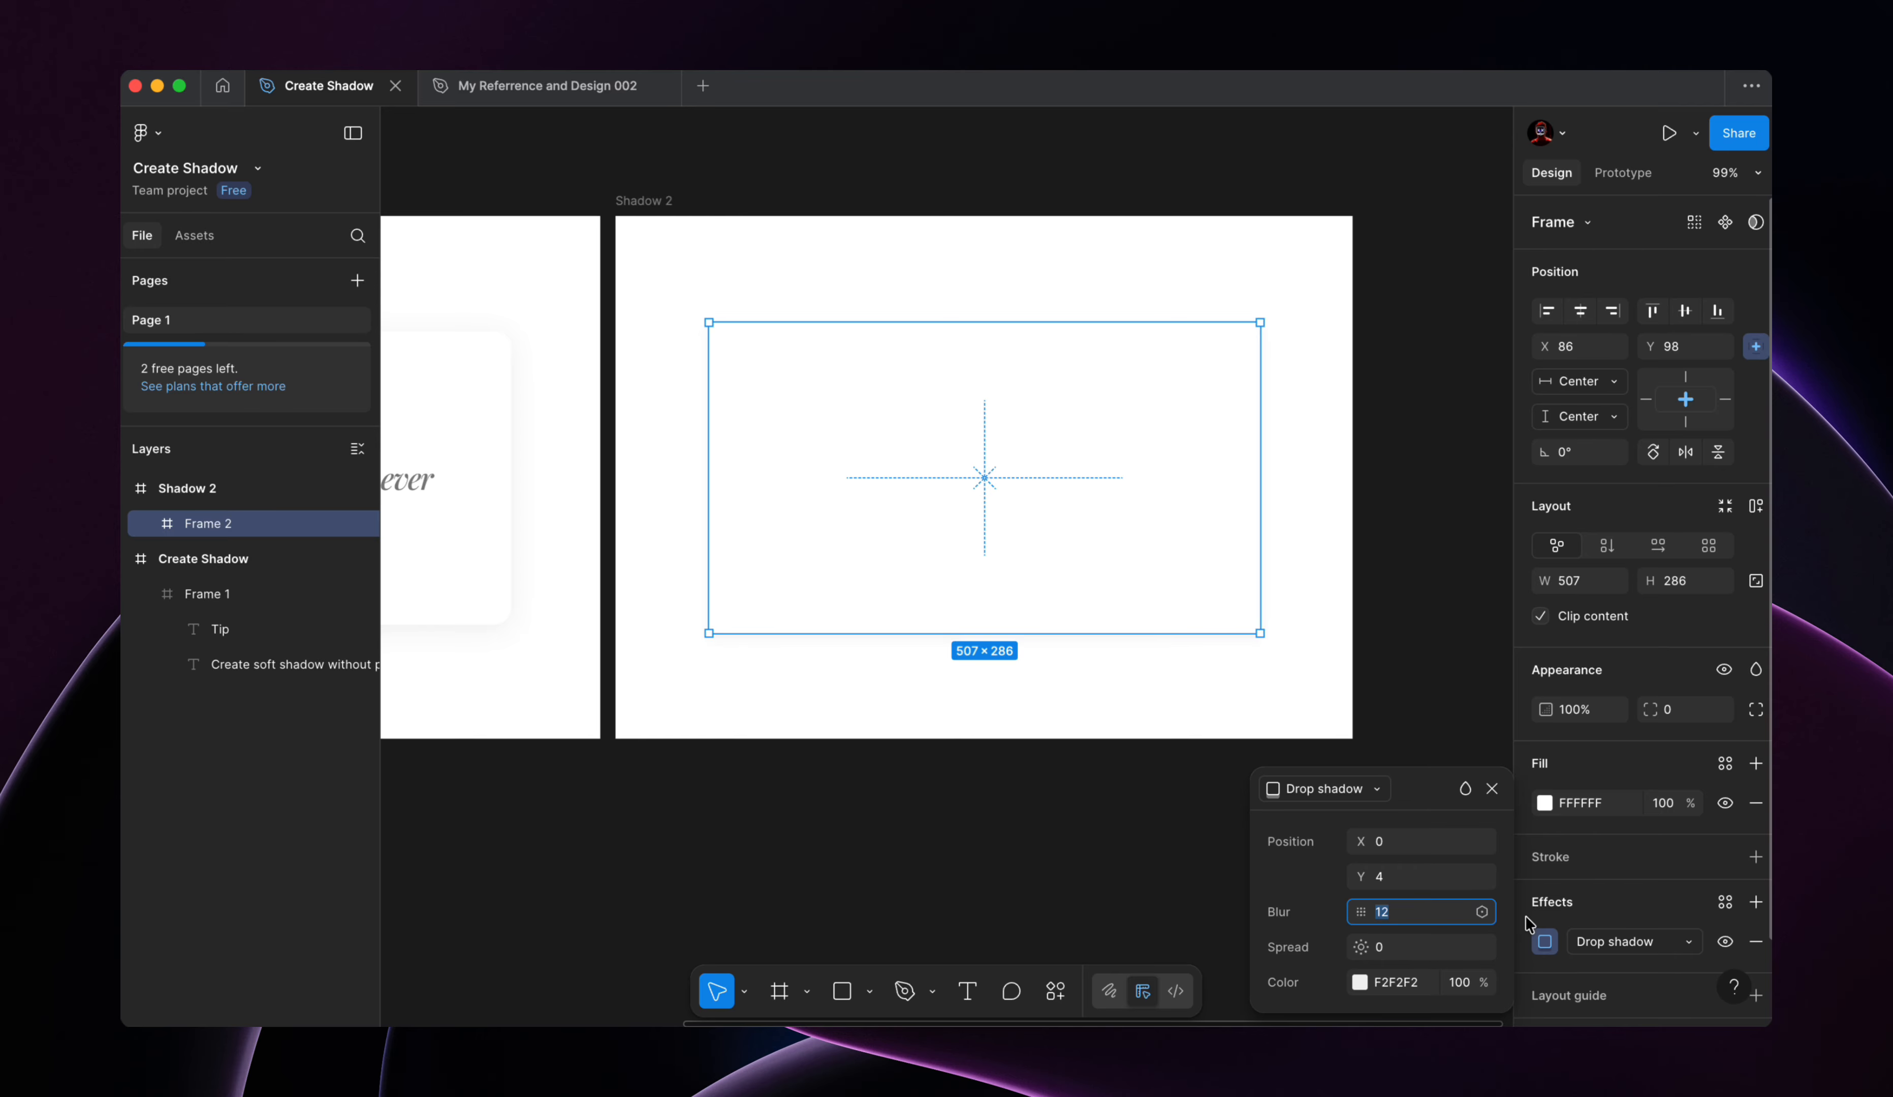
{"action": "type", "text": "20"}
{"action": "key", "text": "Return"}
{"action": "type", "text": "12"}
{"action": "key", "text": "Return"}
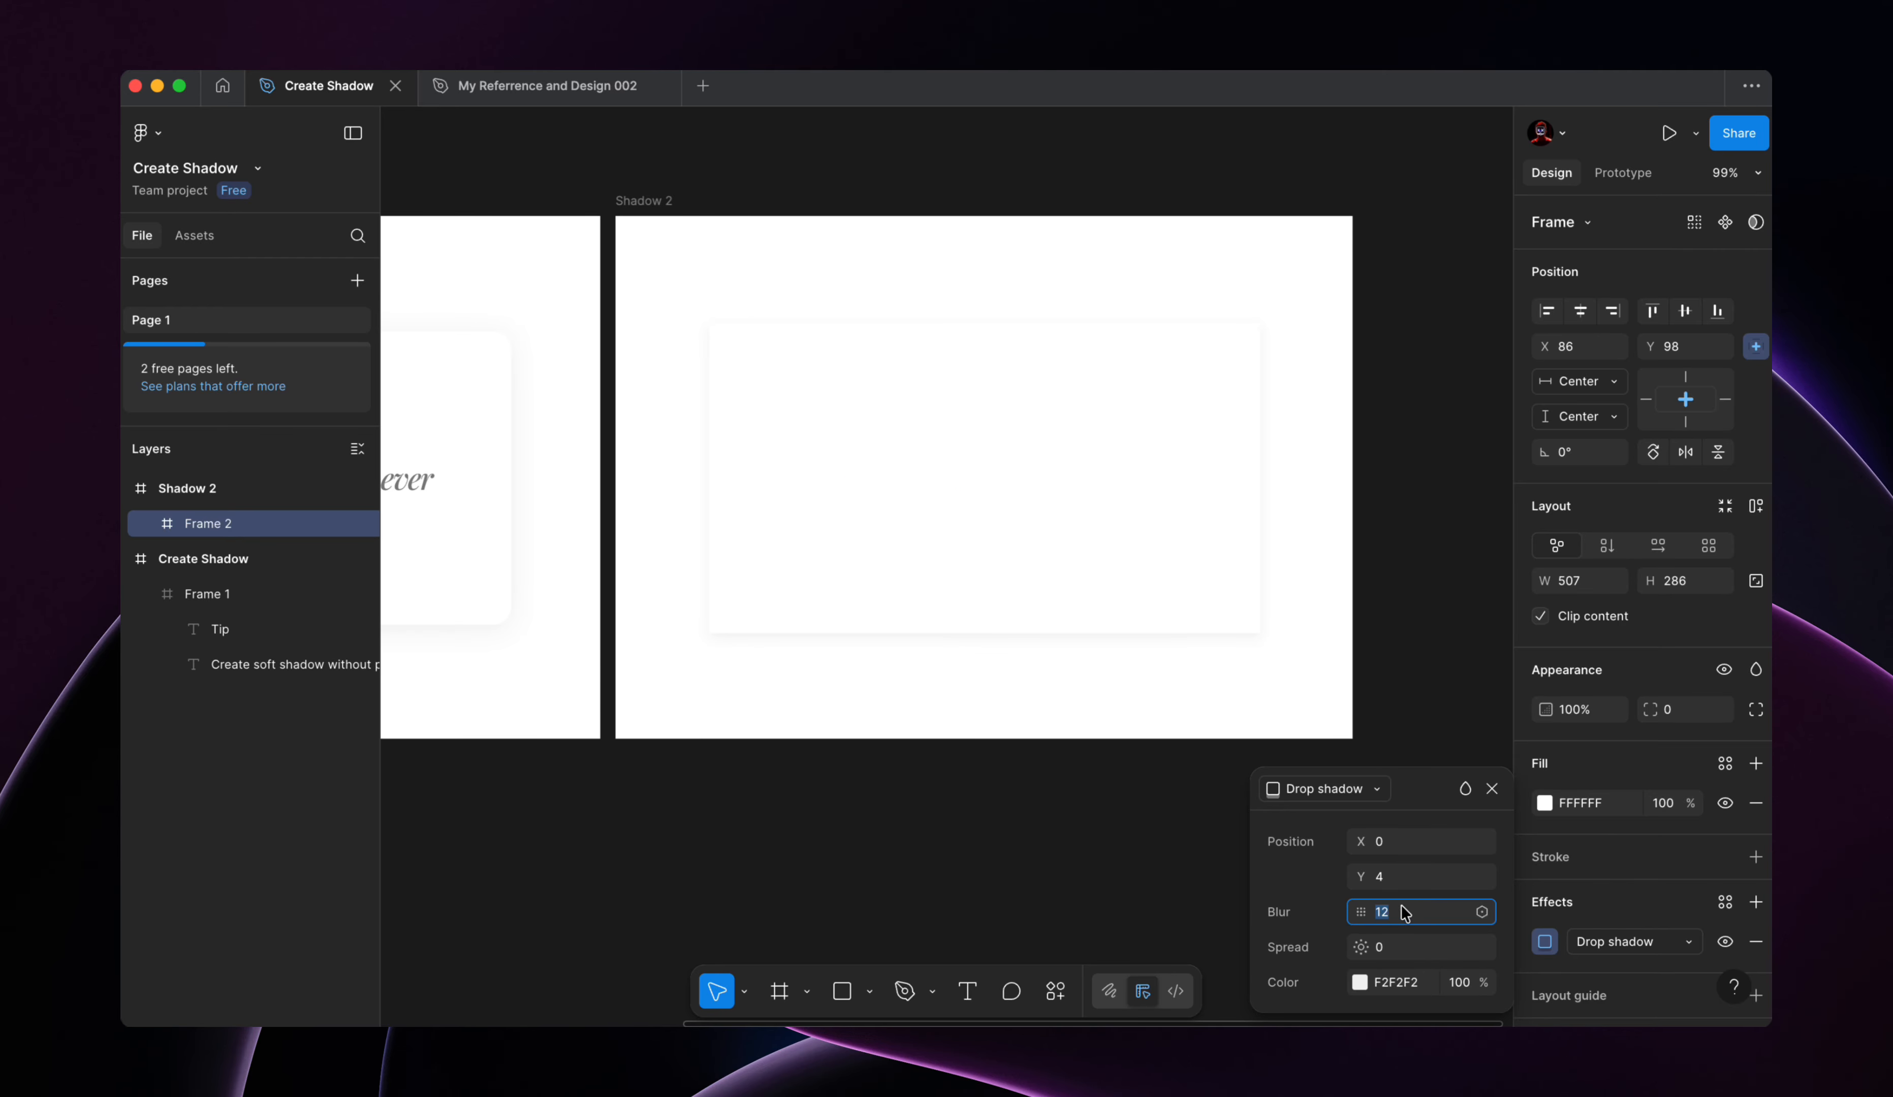
{"action": "type", "text": "15"}
{"action": "key", "text": "Return"}
{"action": "left_click", "coordinate": [1491, 789]}
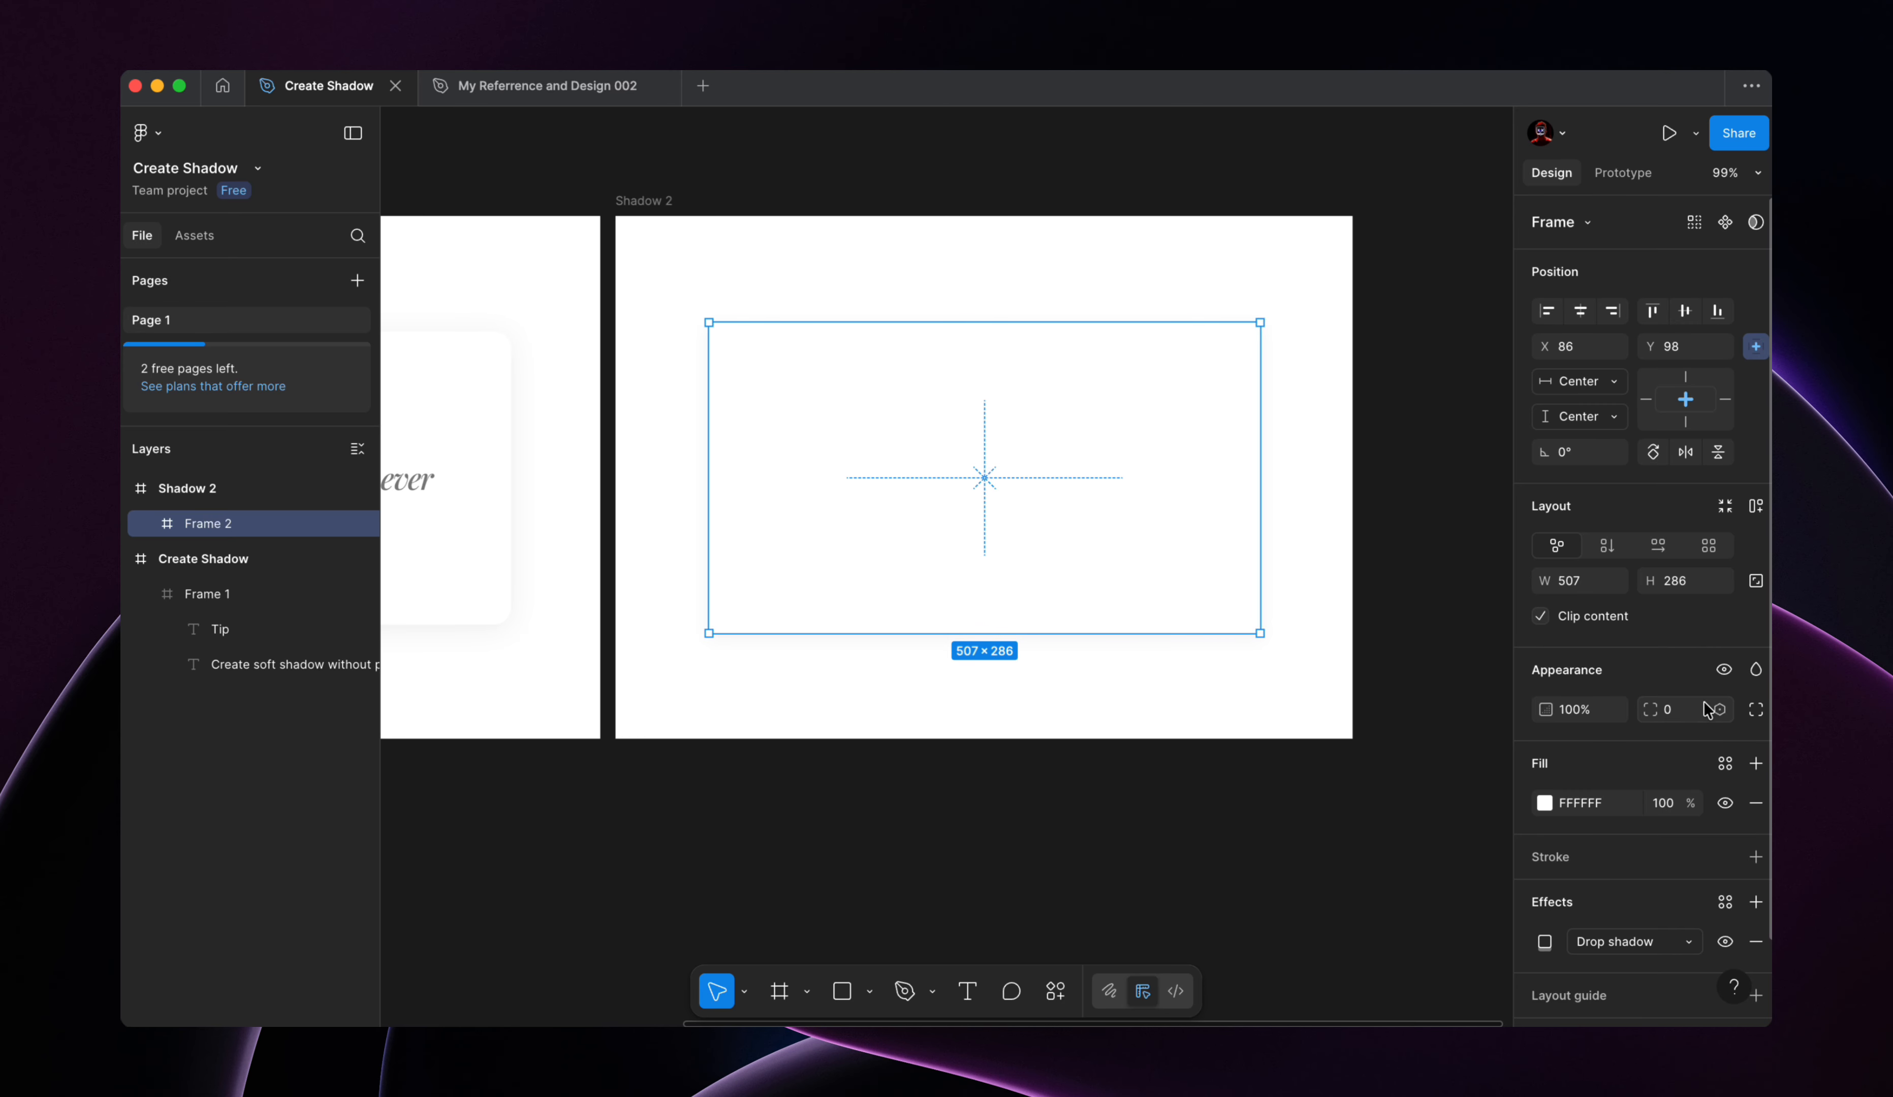
Step: Round the inner frame's corners to a radius of 20 and move the frame to about X 85, Y 90
{"action": "left_click_drag", "start_coordinate": [1654, 709], "coordinate": [424, 726]}
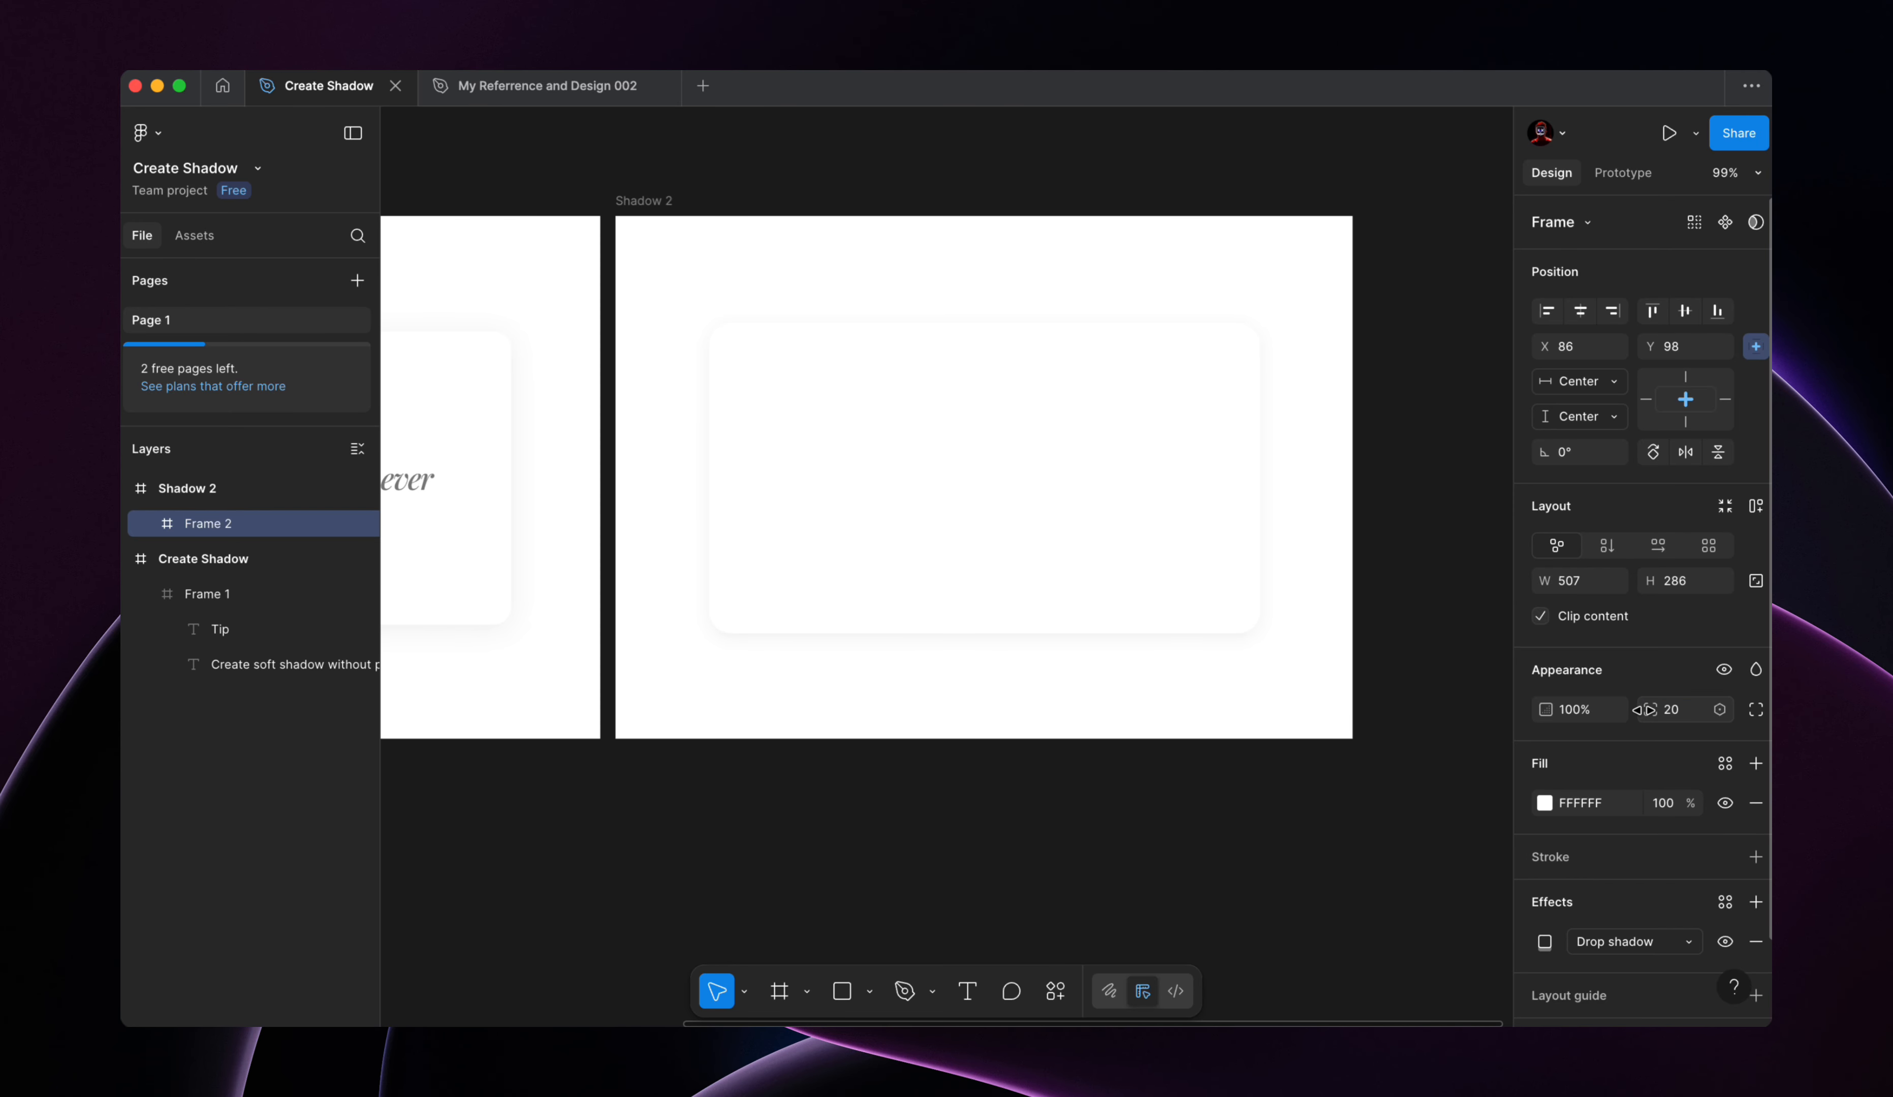
{"action": "left_click", "coordinate": [1336, 857]}
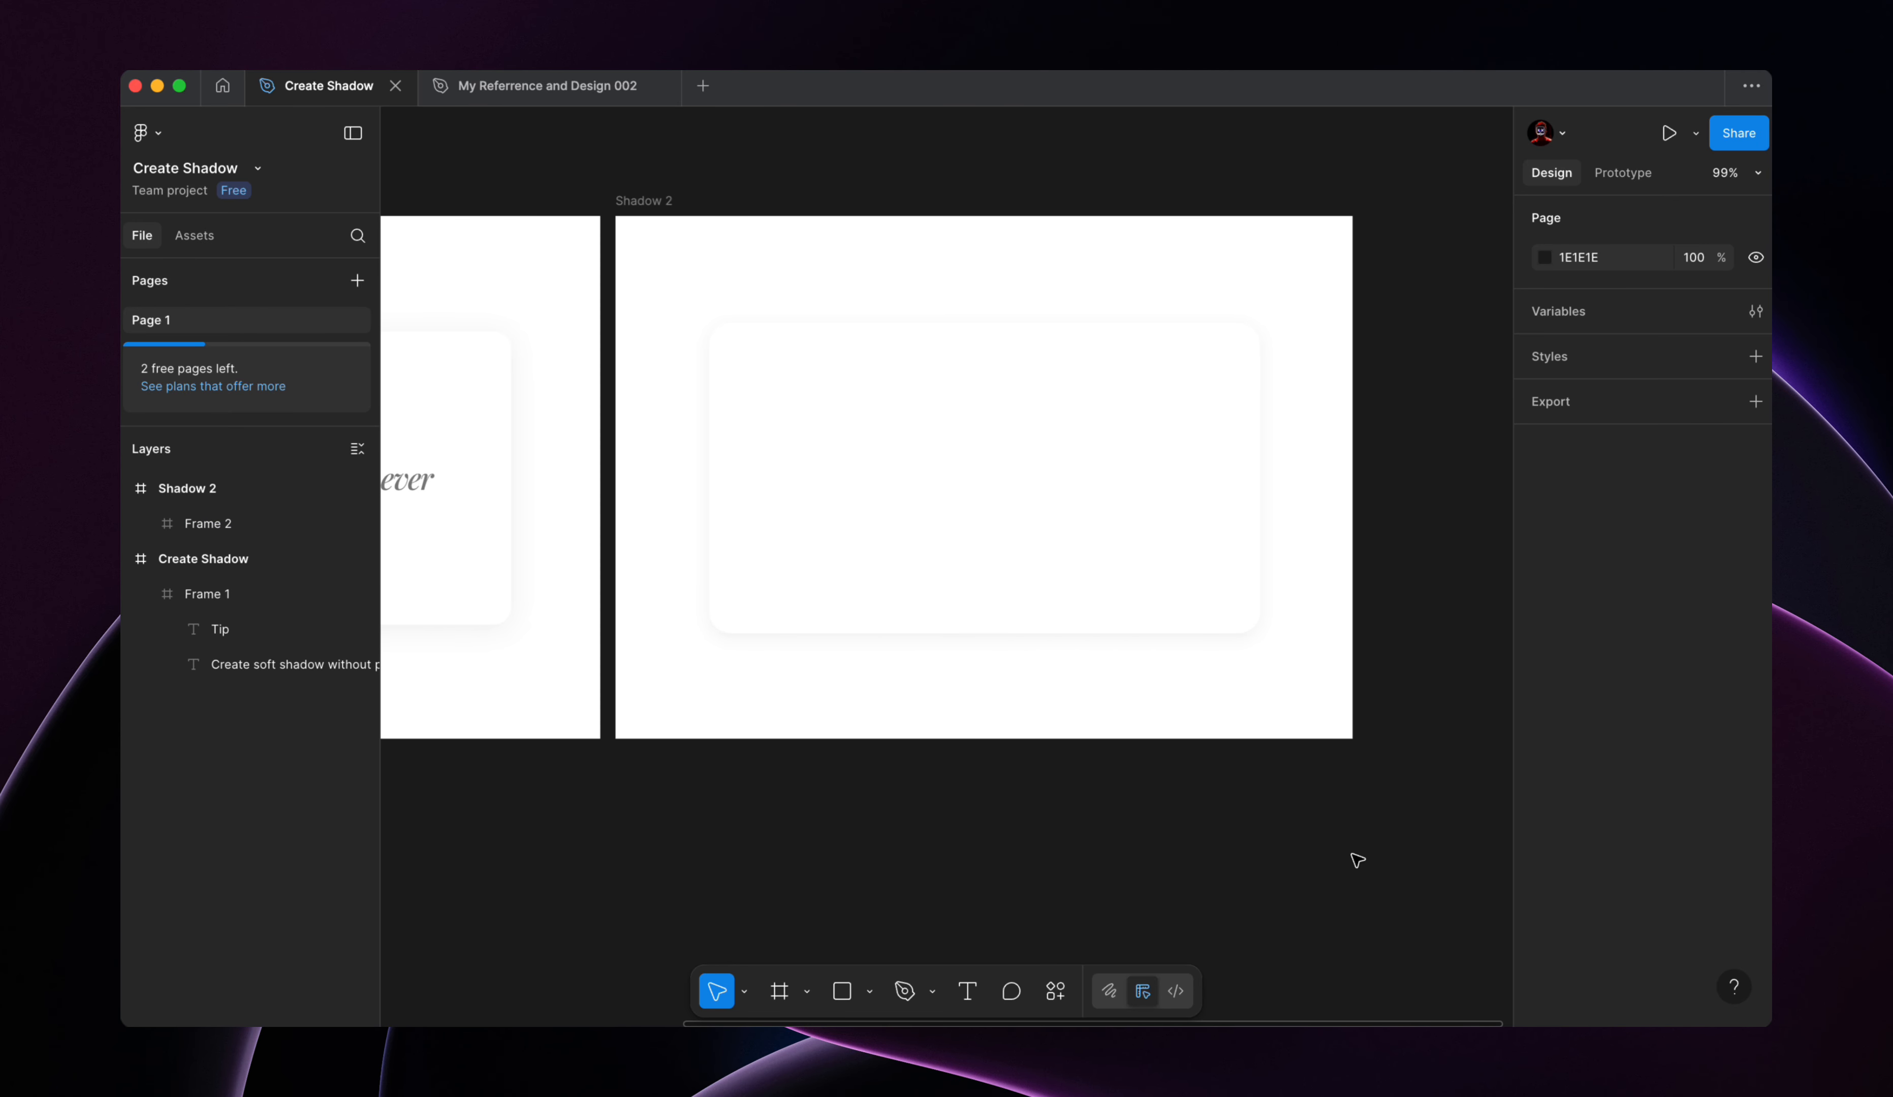
{"action": "mouse_move", "coordinate": [1035, 494]}
{"action": "left_mouse_down"}
{"action": "mouse_move", "coordinate": [1112, 503]}
{"action": "mouse_move", "coordinate": [1046, 498]}
{"action": "left_mouse_up"}
Step: Fine-tune the drop shadow colour's brightness to 93, giving the grey EDEDED at 100% opacity
{"action": "left_click", "coordinate": [1544, 941]}
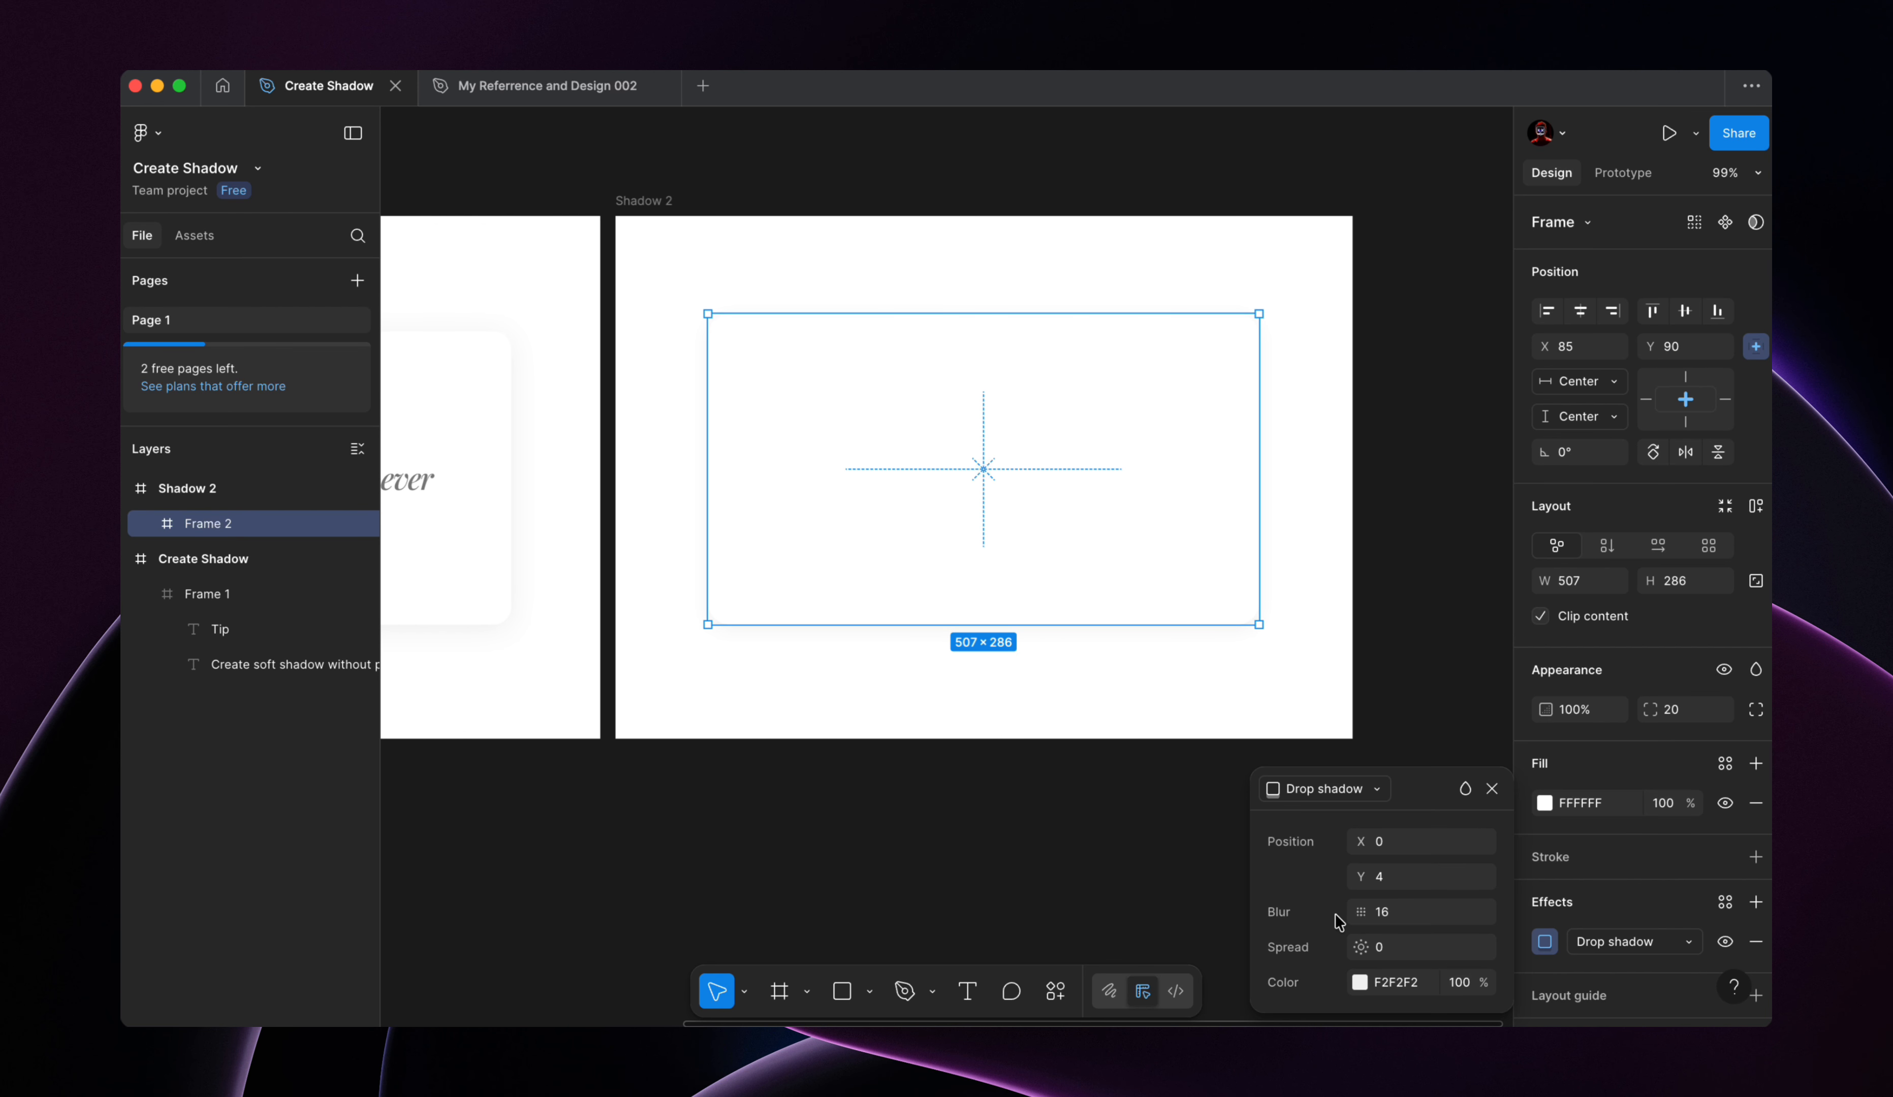
{"action": "left_click", "coordinate": [1360, 982]}
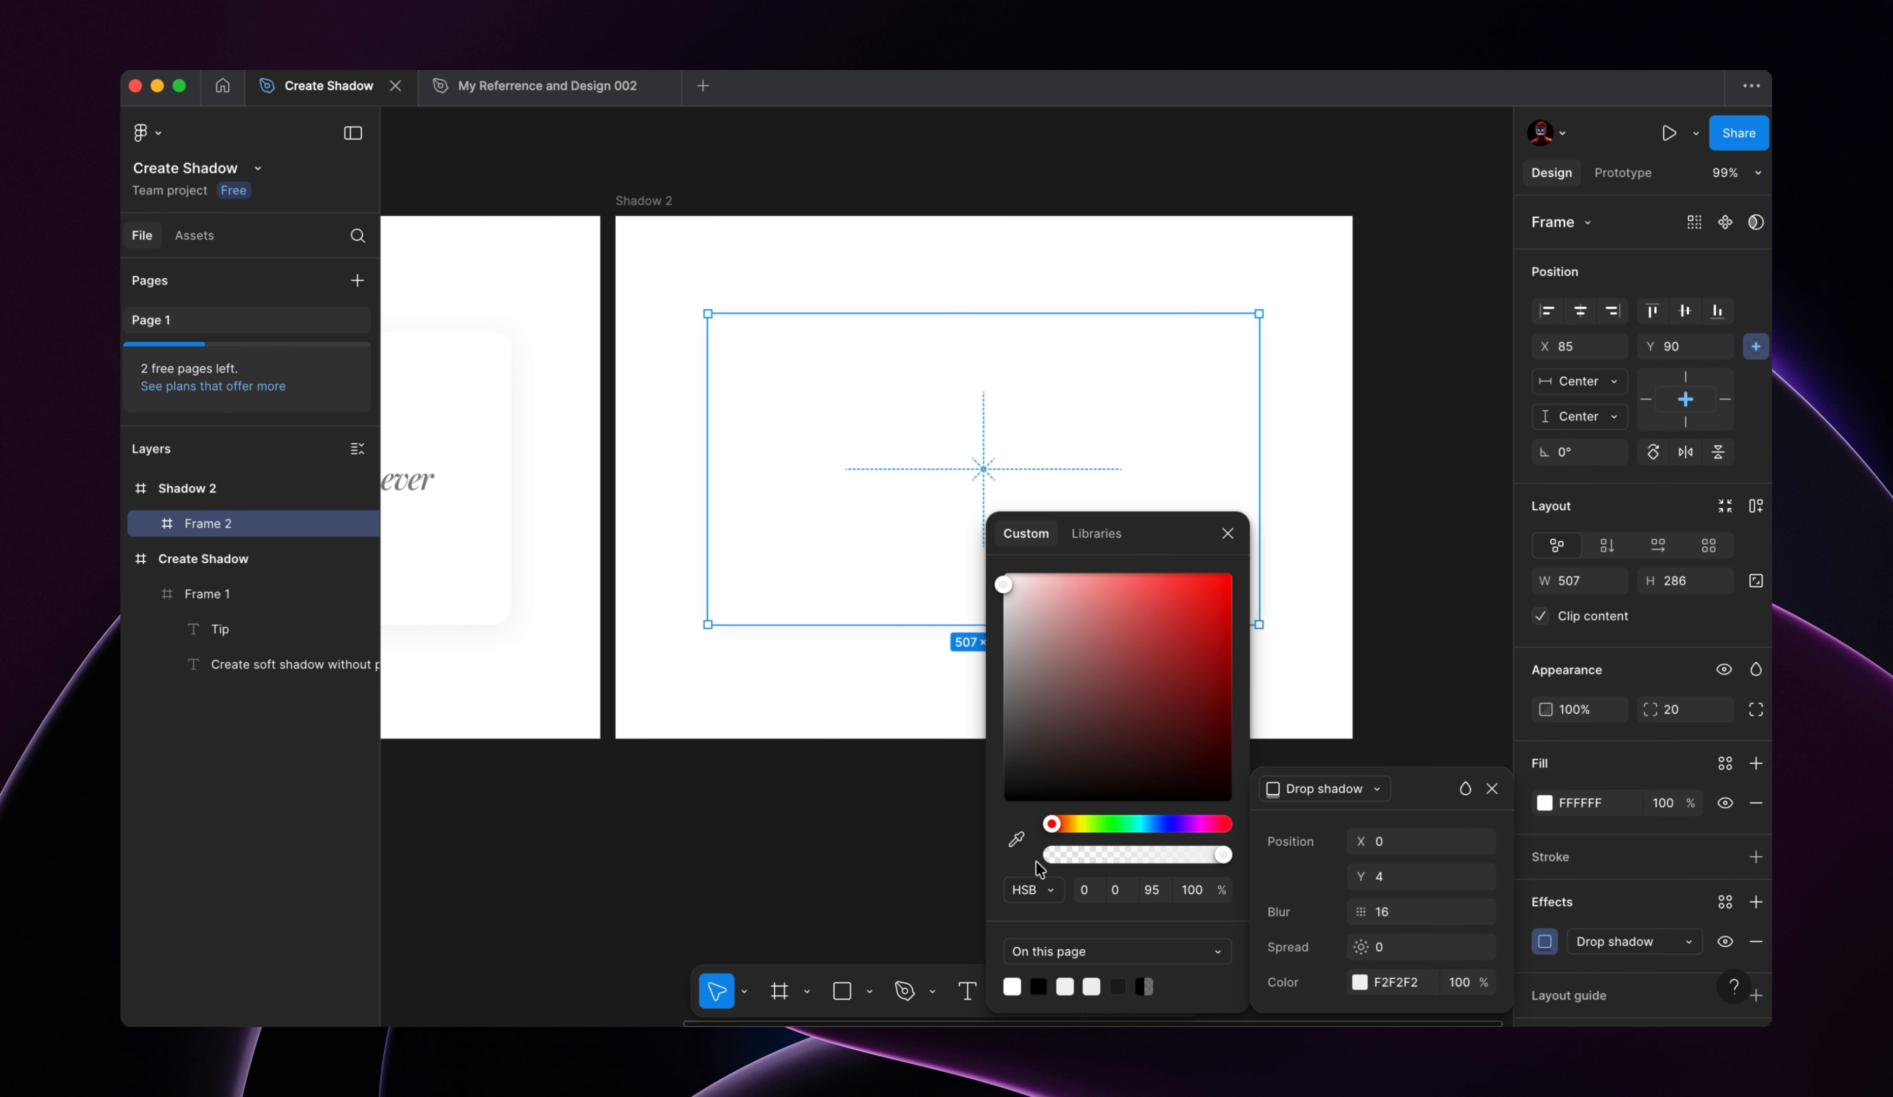
{"action": "left_click_drag", "start_coordinate": [1160, 533], "coordinate": [538, 432]}
{"action": "left_click", "coordinate": [535, 793]}
{"action": "type", "text": "92"}
{"action": "key", "text": "Return"}
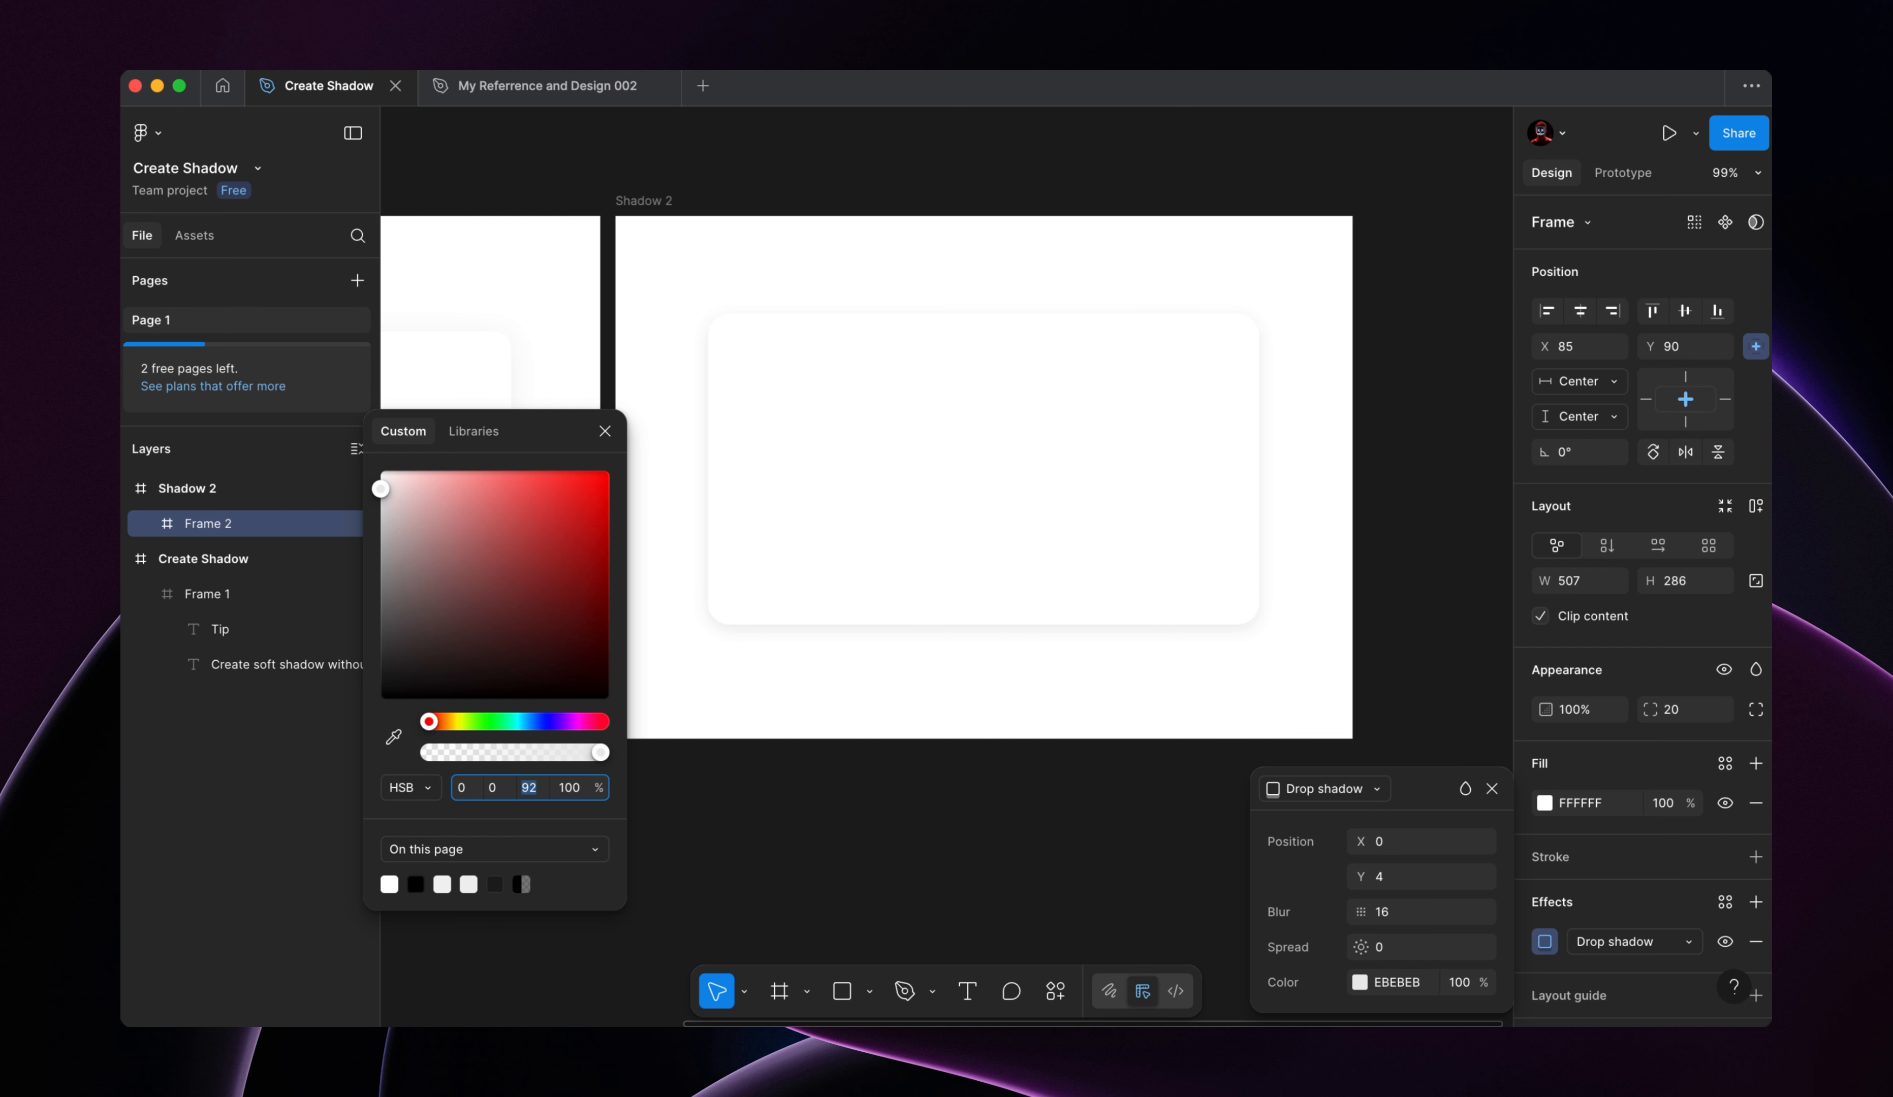
{"action": "key", "text": "Up"}
{"action": "key", "text": "Up"}
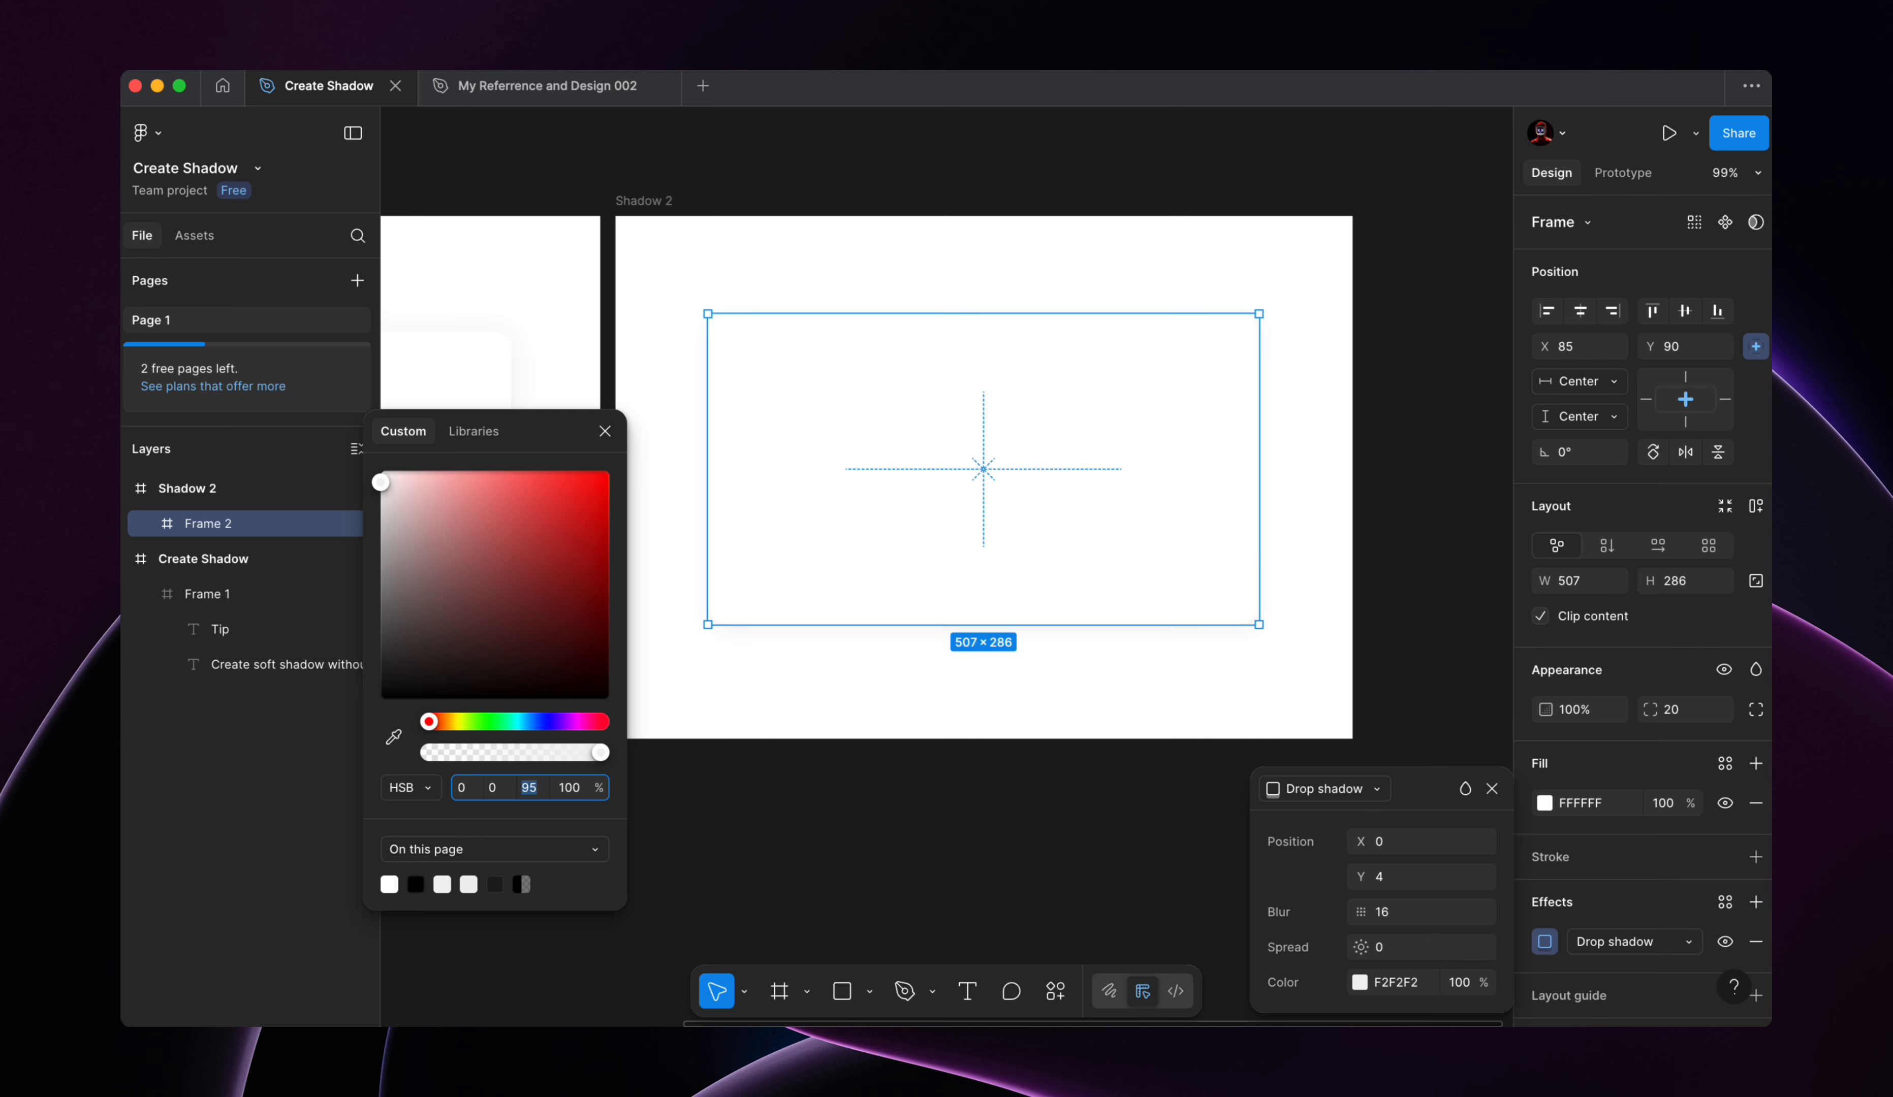
{"action": "key", "text": "Down"}
{"action": "key", "text": "Down"}
{"action": "key", "text": "Down"}
{"action": "key", "text": "Up"}
{"action": "key", "text": "Up"}
{"action": "key", "text": "Down"}
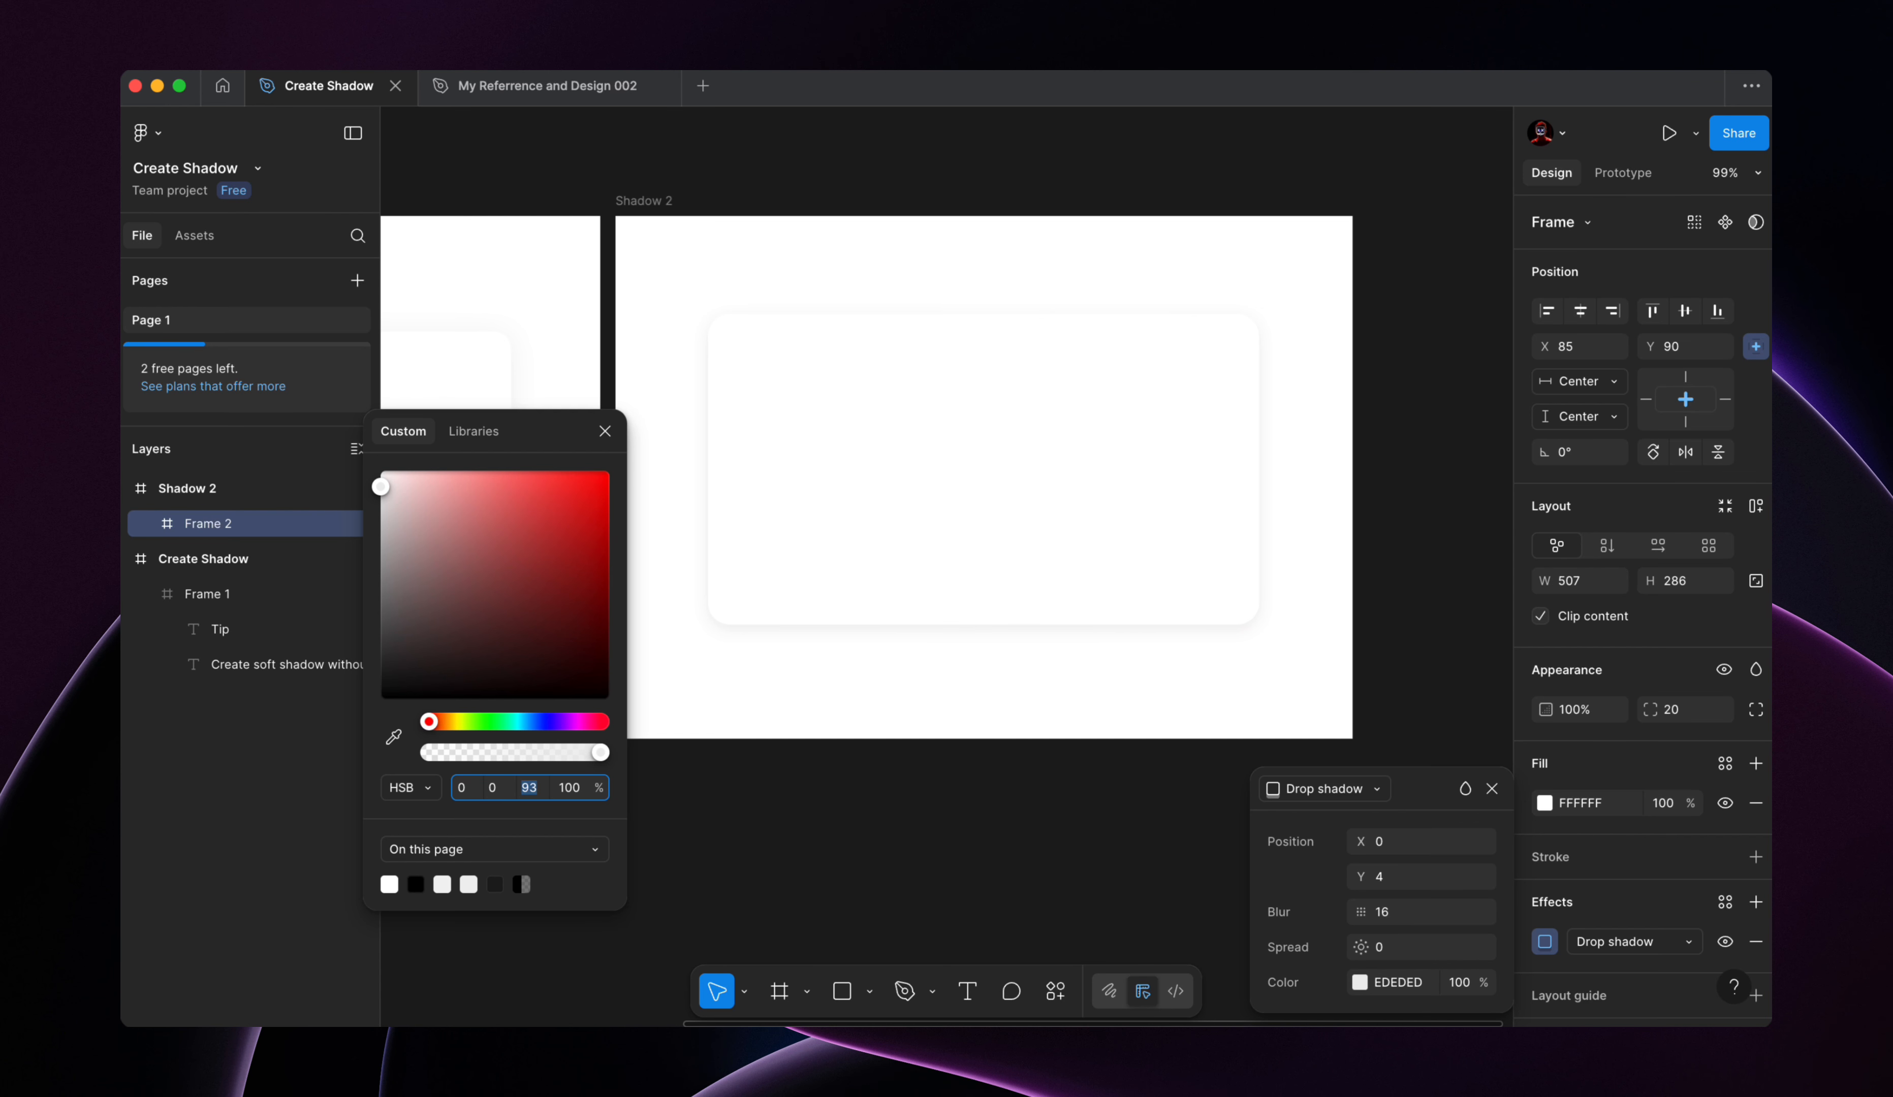
Step: Lower the drop shadow colour's brightness to 90, giving the grey E5E5E5, and close the colour picker
{"action": "key", "text": "Up"}
{"action": "key", "text": "Up"}
{"action": "key", "text": "Down"}
{"action": "key", "text": "Down"}
{"action": "left_click", "coordinate": [605, 431]}
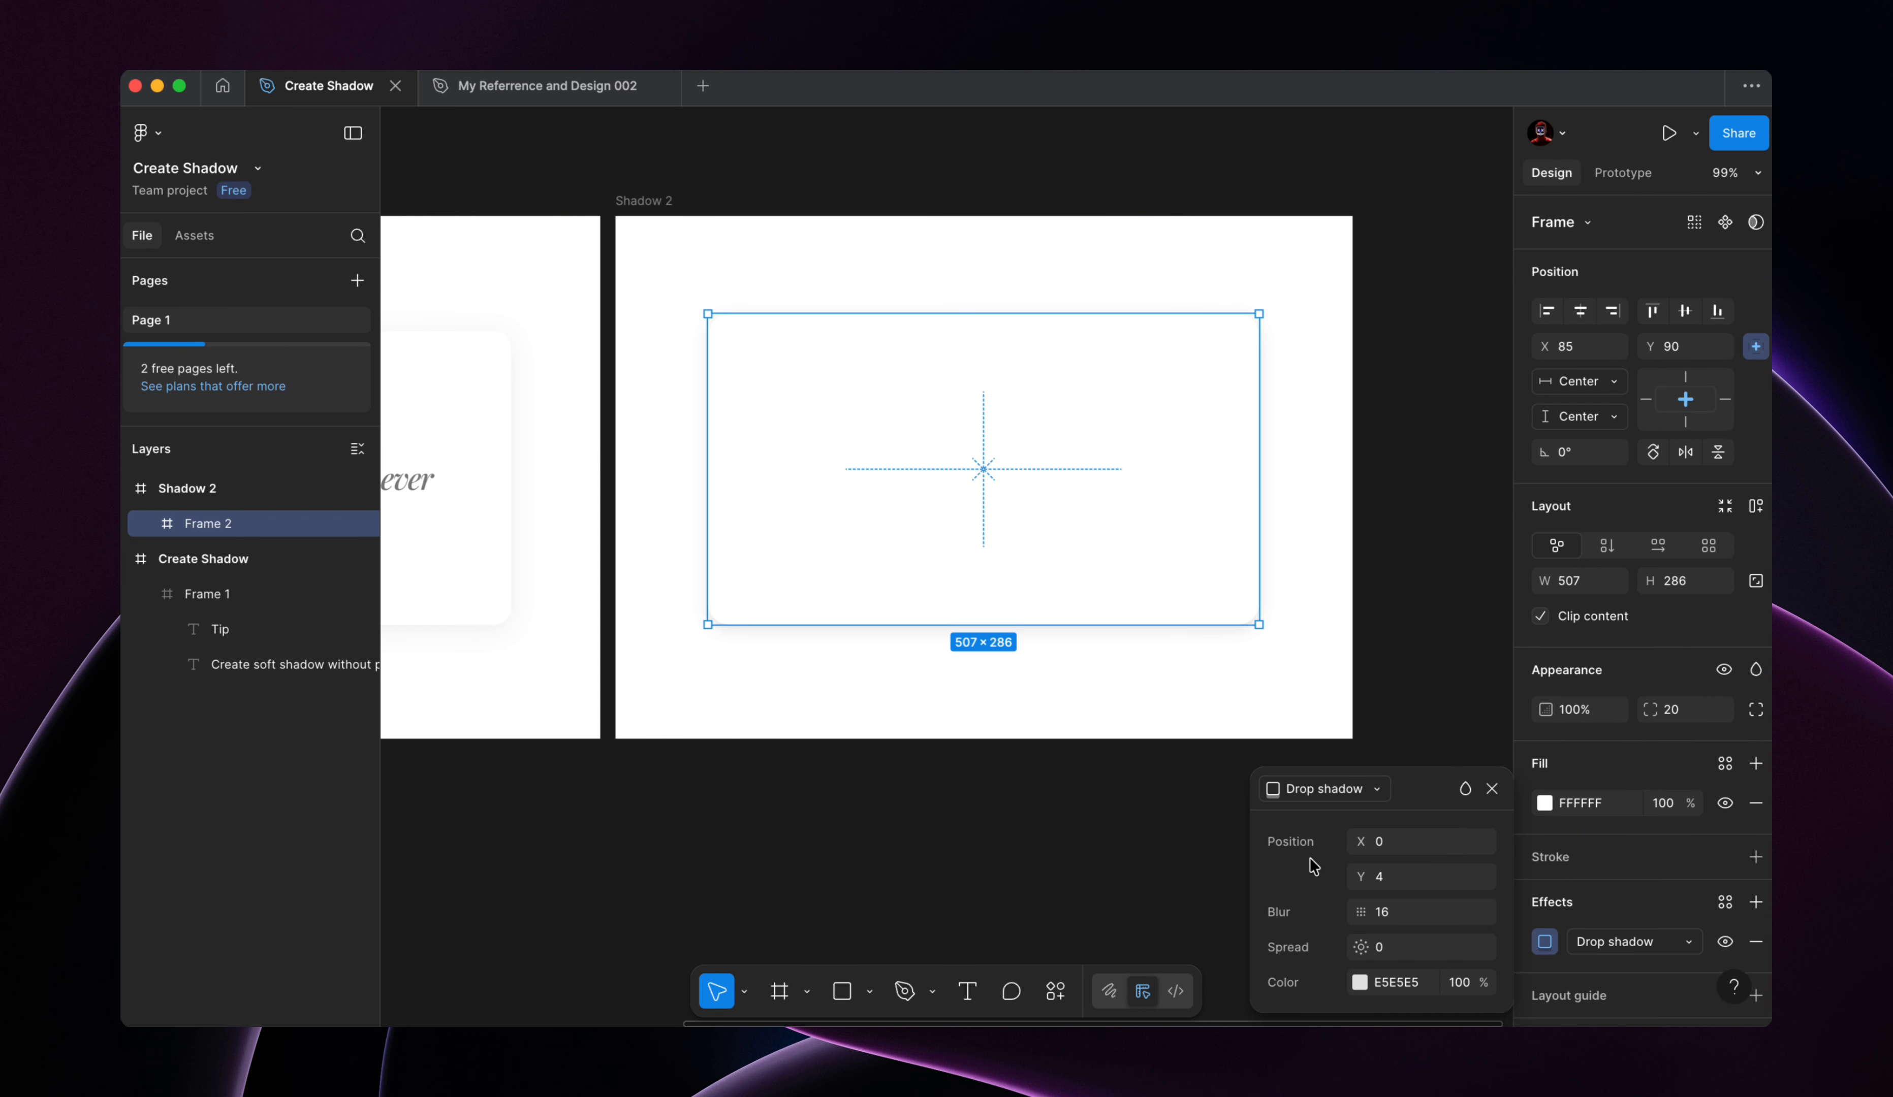
Step: Increase the drop shadow's blur to 40 and its Y offset to 20
{"action": "left_click", "coordinate": [1419, 914]}
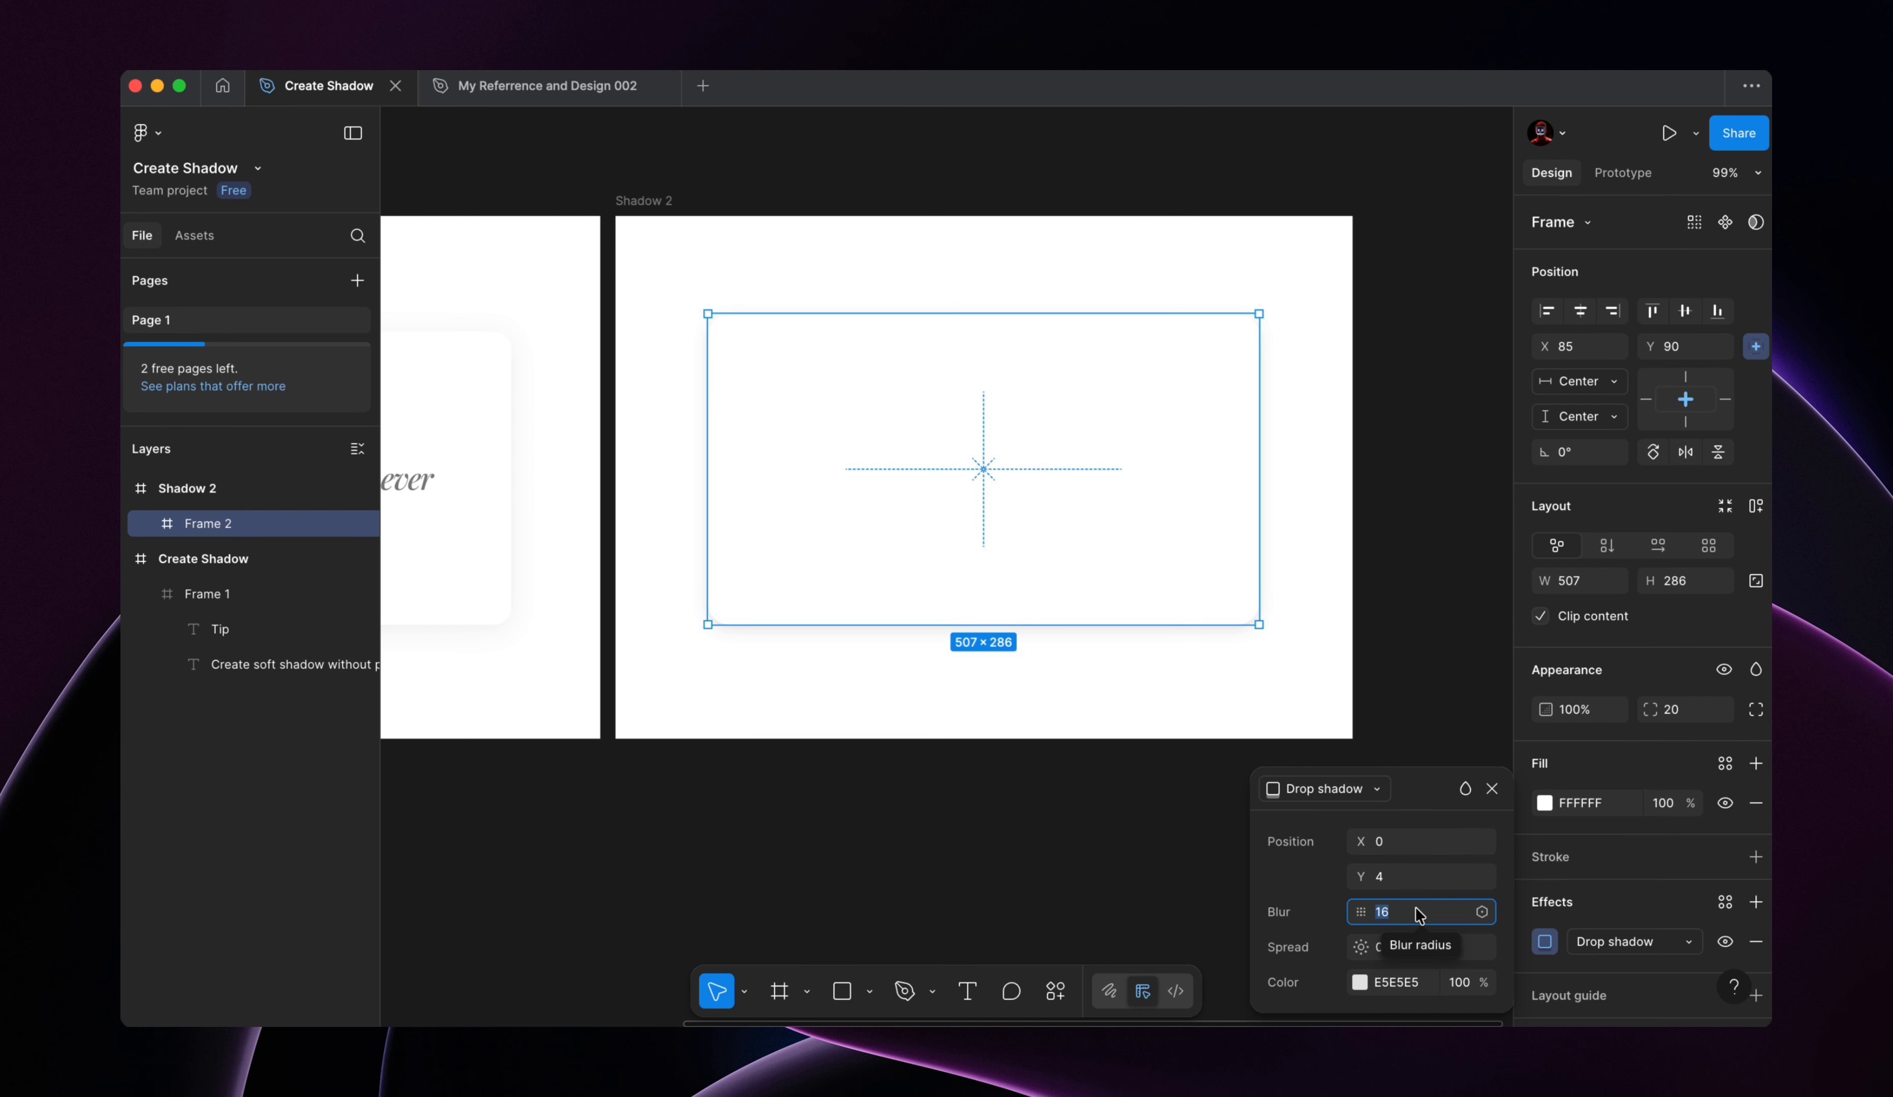
{"action": "key", "text": "Up"}
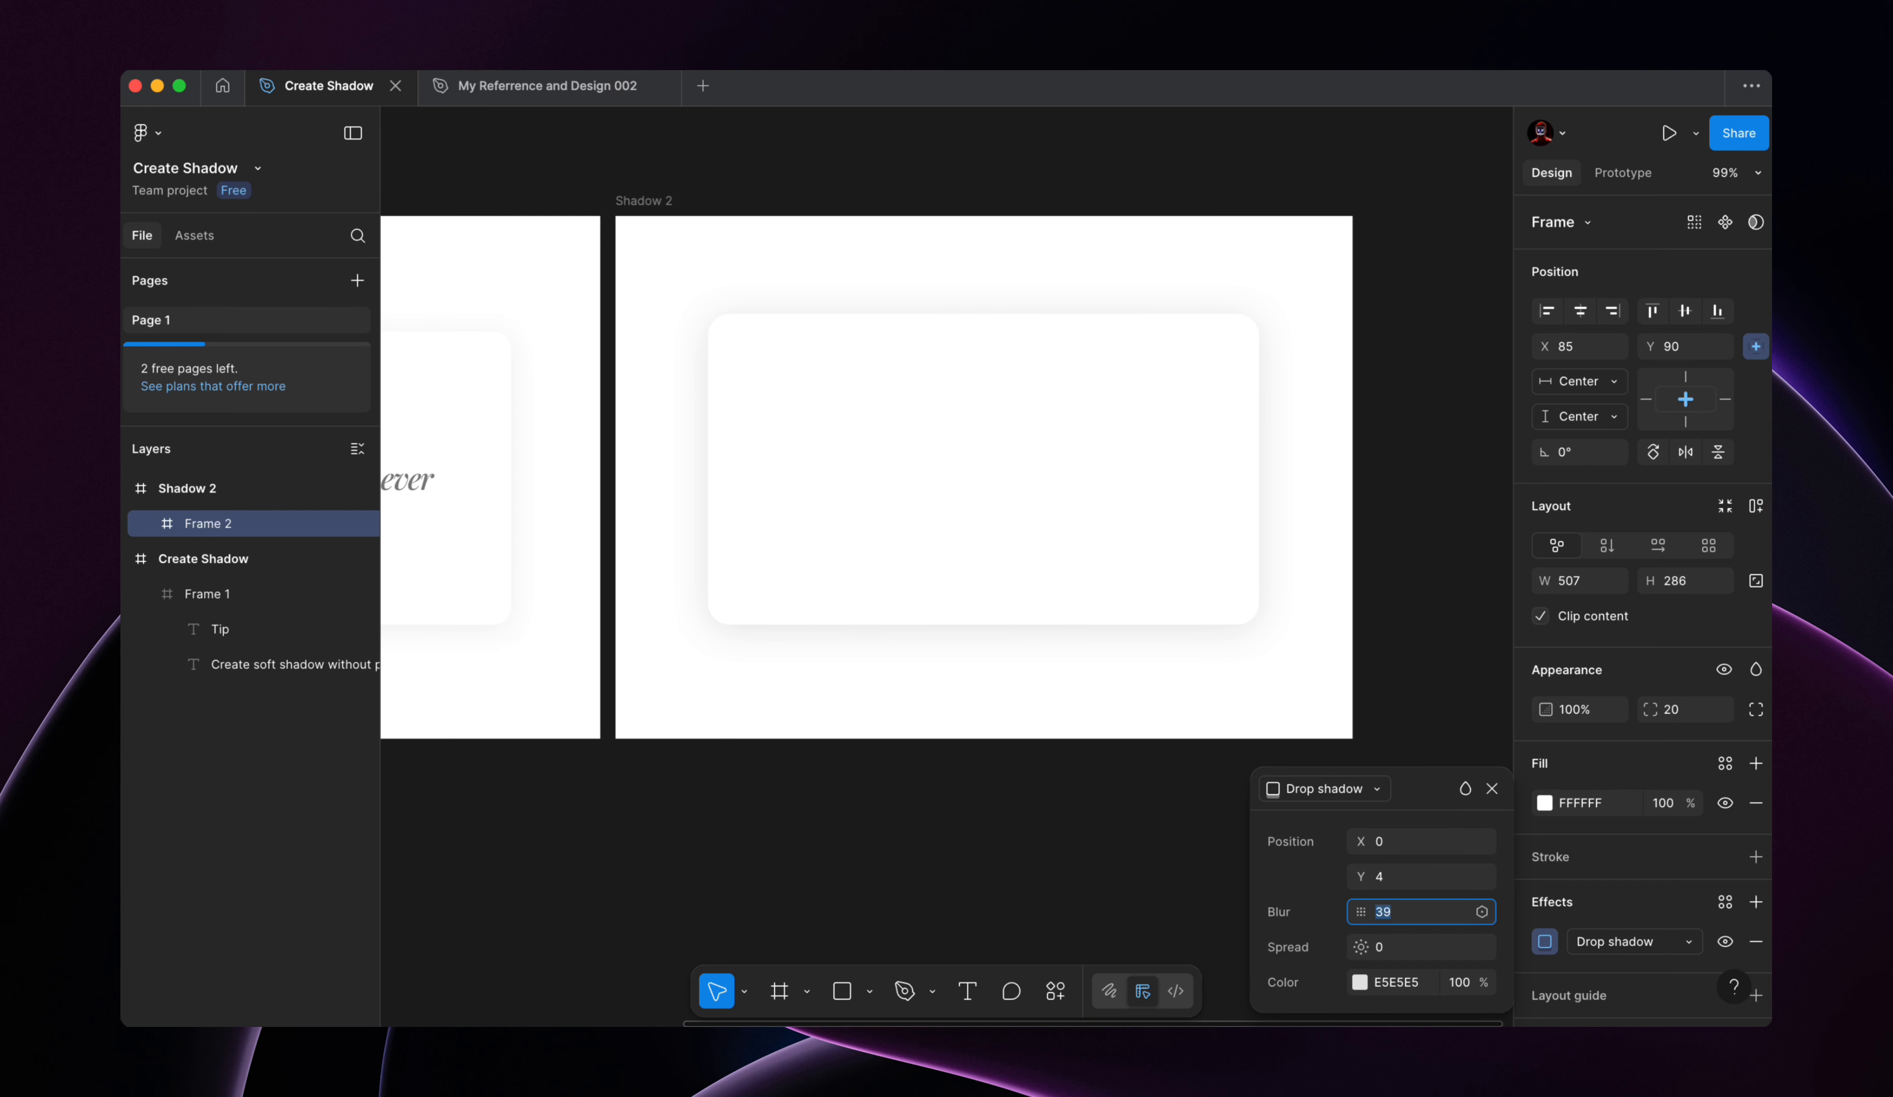
{"action": "left_click", "coordinate": [1421, 877]}
{"action": "key", "text": "Up"}
{"action": "key", "text": "Up"}
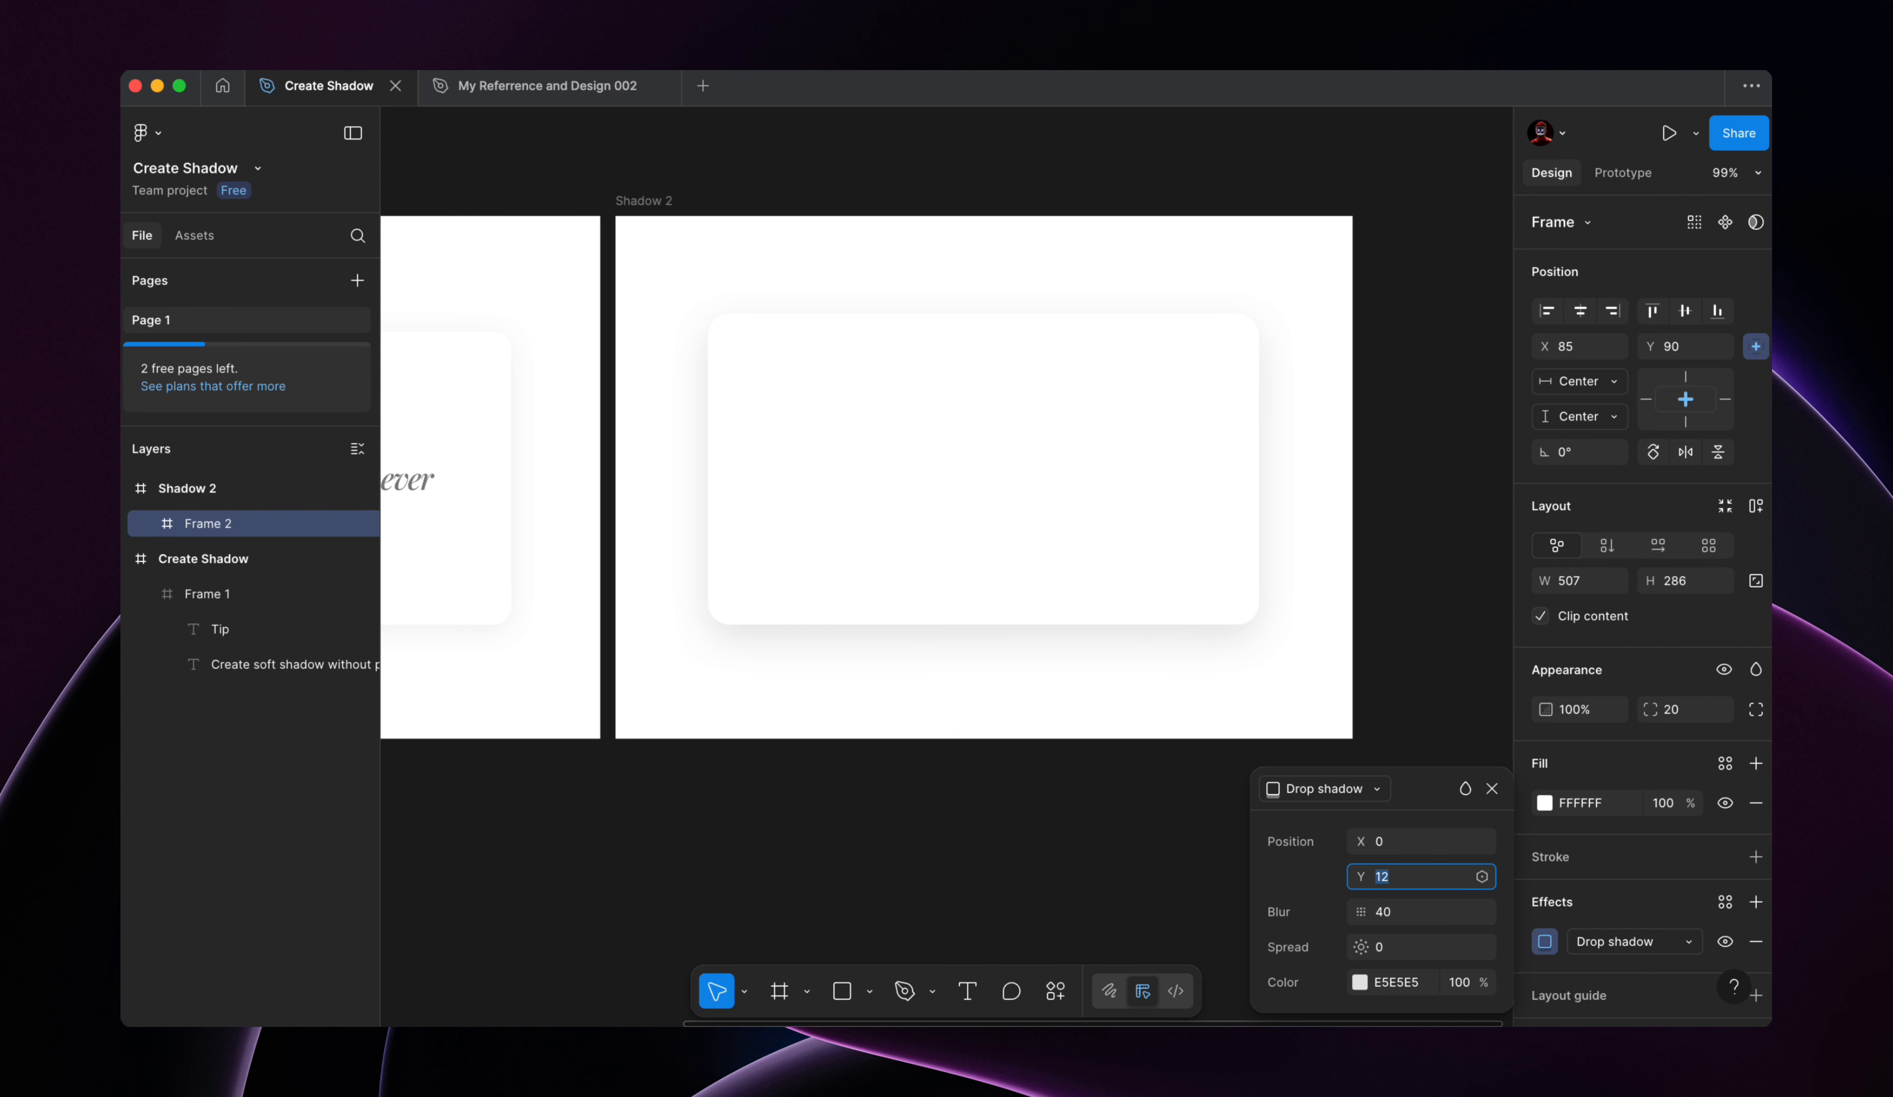
{"action": "key", "text": "Up"}
{"action": "key", "text": "Up"}
{"action": "key", "text": "Up"}
{"action": "key", "text": "Up"}
{"action": "key", "text": "Up"}
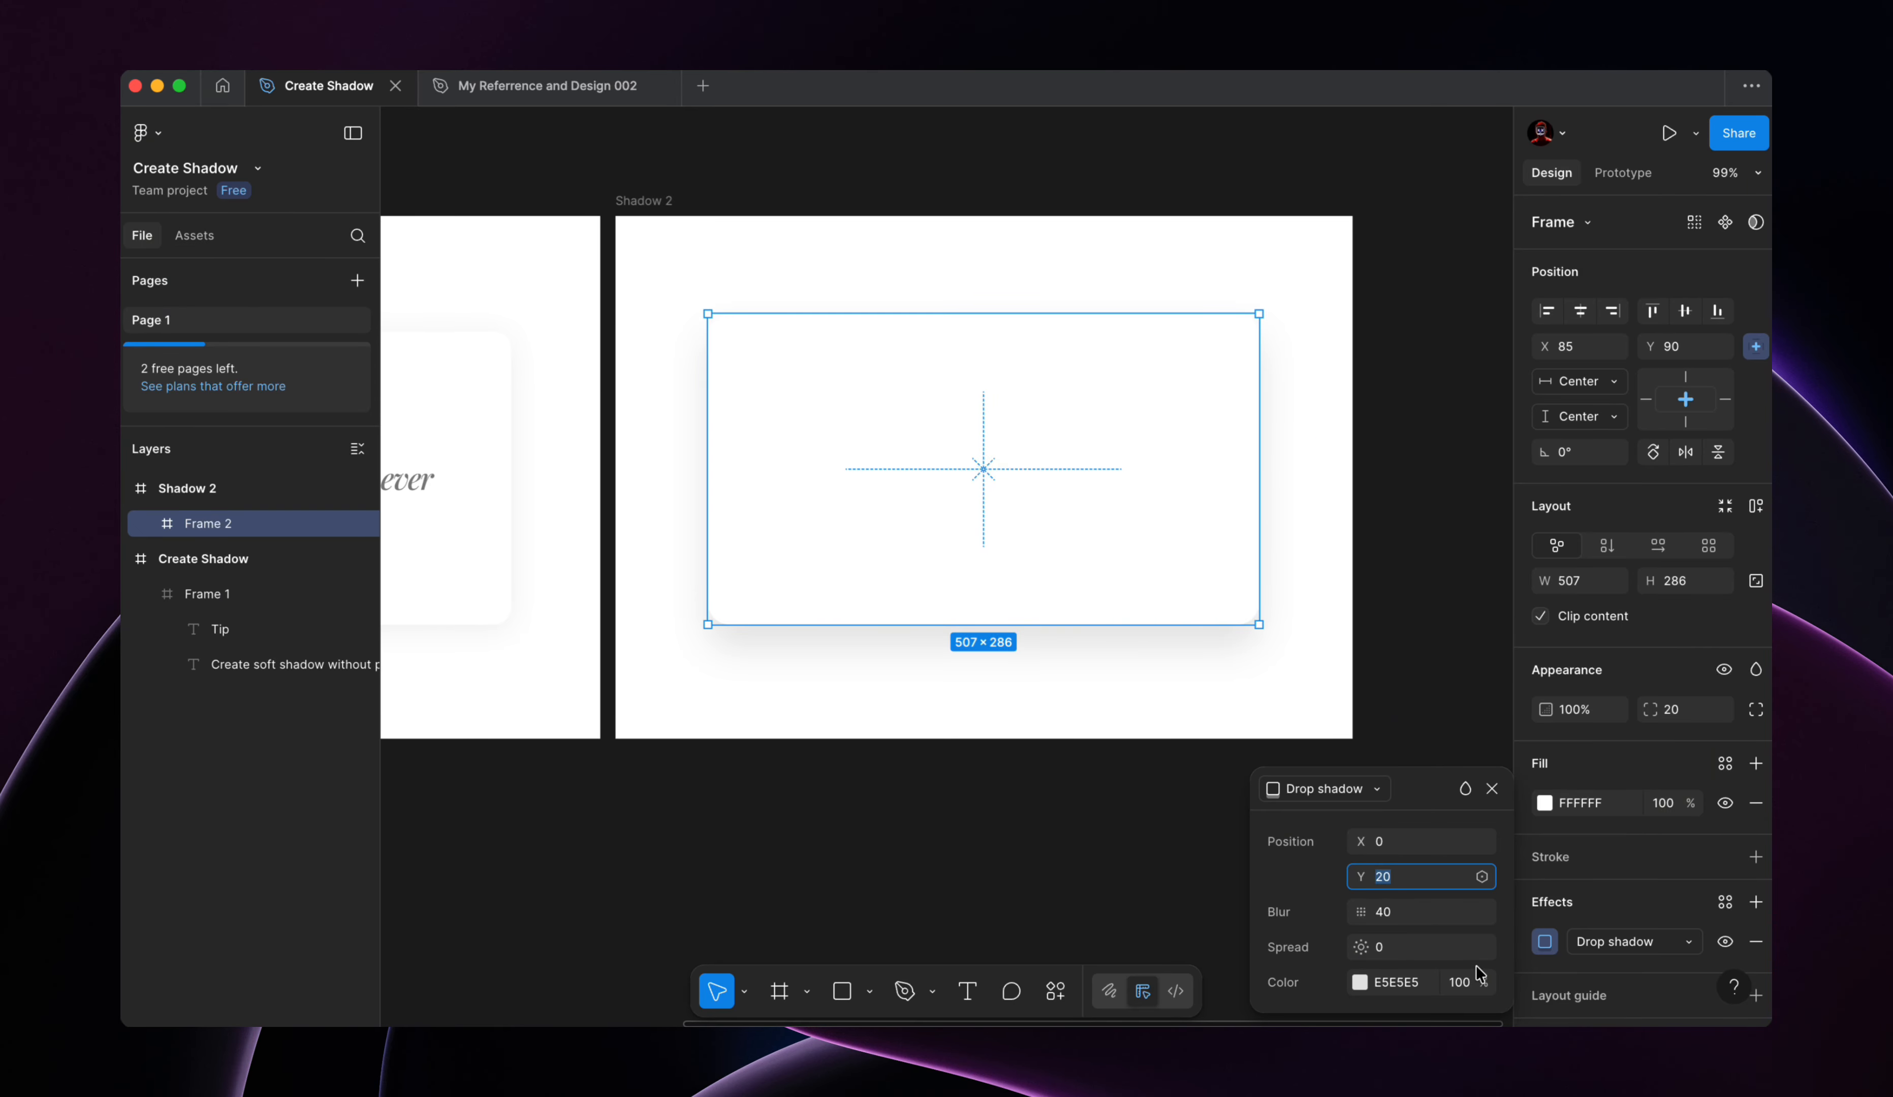
Step: Deselect the card and examine its drop shadow against the white frame
{"action": "left_click", "coordinate": [1360, 982]}
{"action": "left_click_drag", "start_coordinate": [1153, 533], "coordinate": [544, 406]}
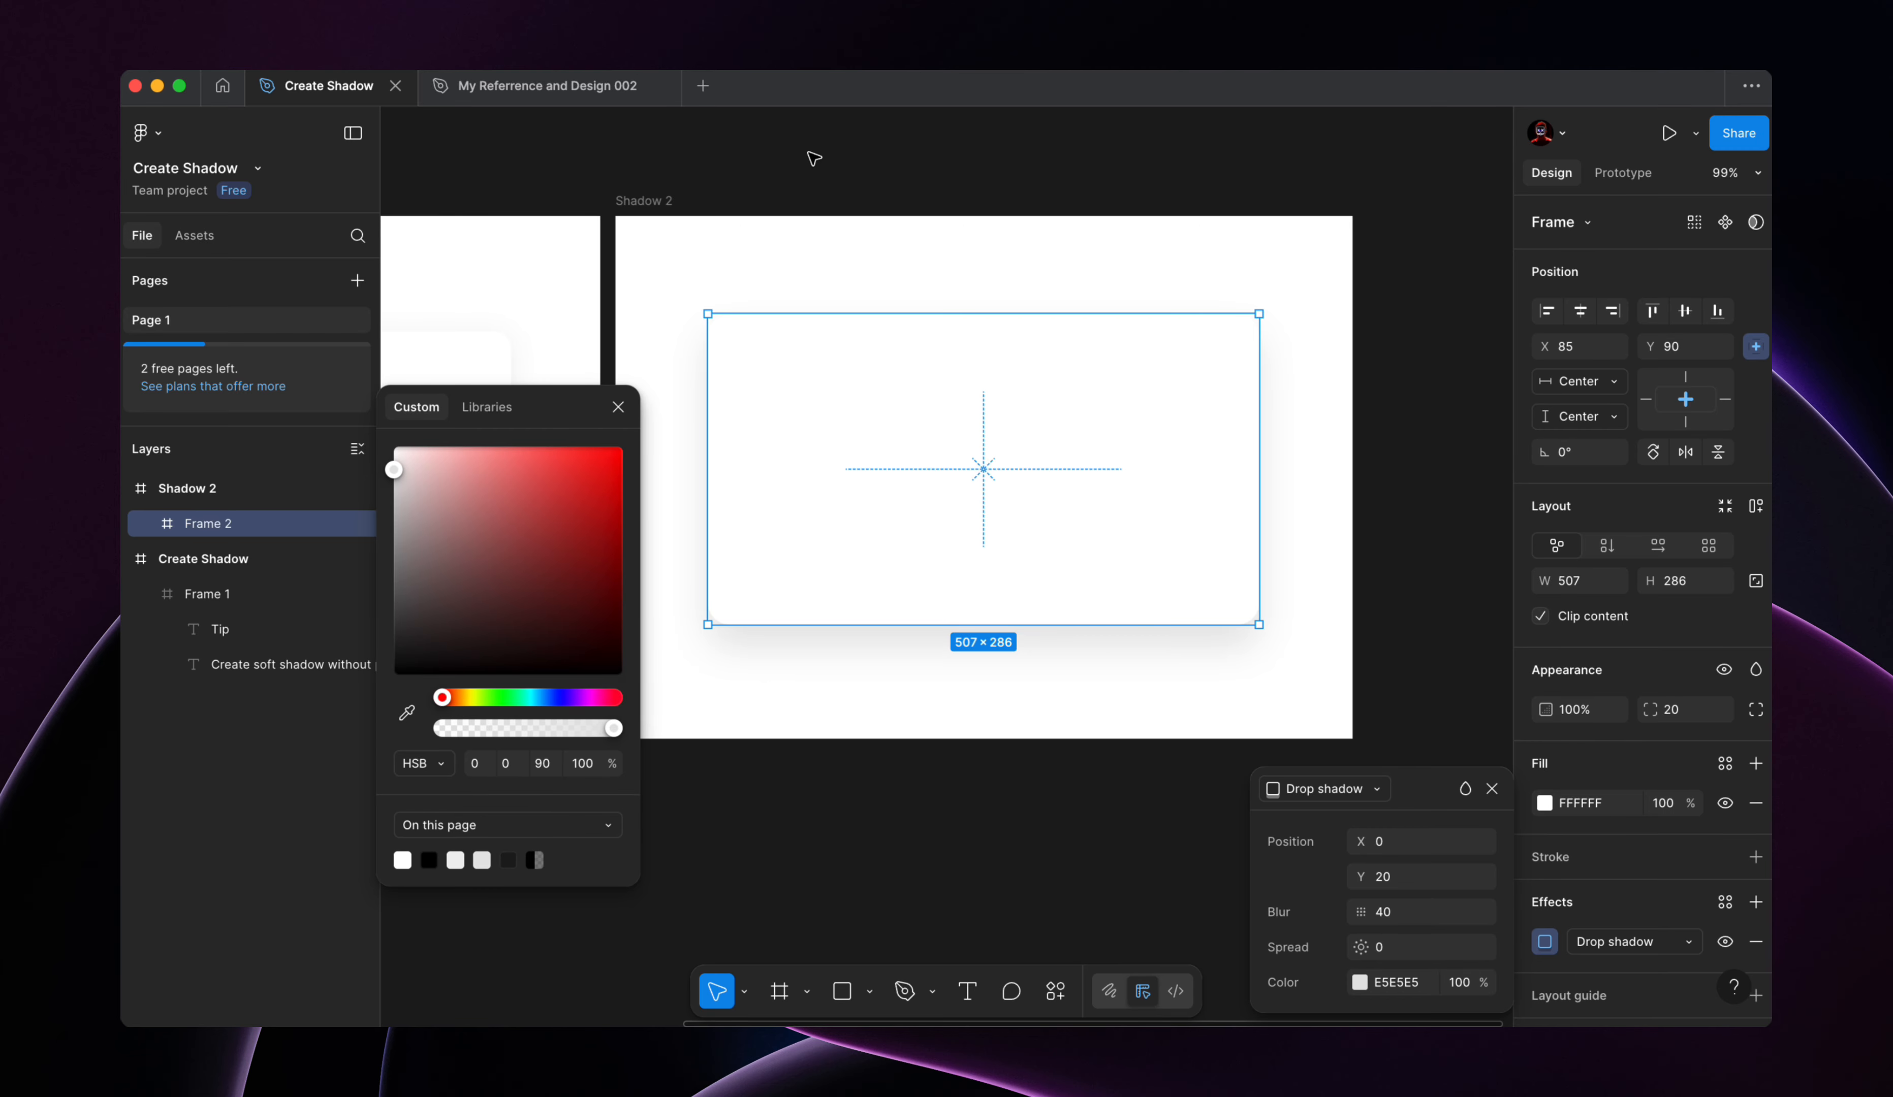
{"action": "left_click", "coordinate": [825, 165]}
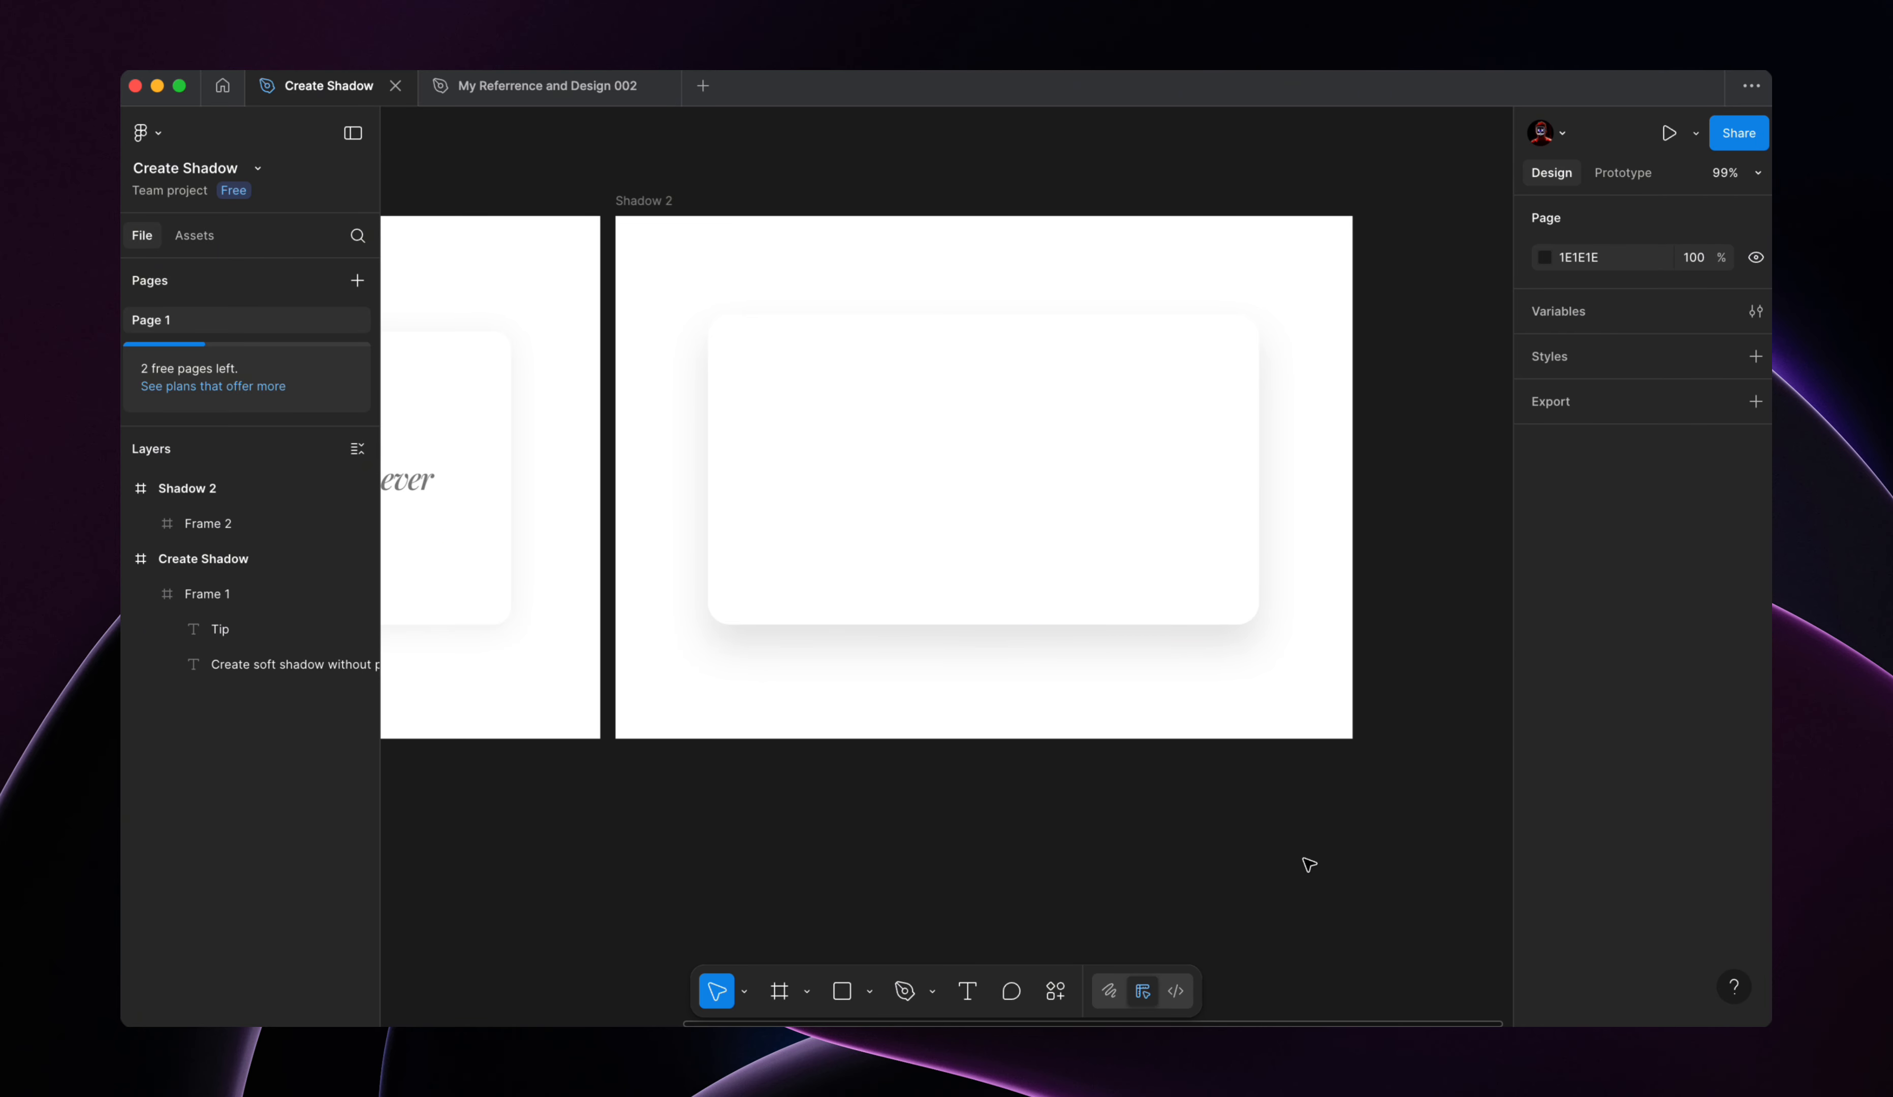
{"action": "scroll", "coordinate": [1305, 863], "scroll_direction": "down", "scroll_amount": 10}
{"action": "scroll", "coordinate": [1191, 662], "scroll_direction": "up", "scroll_amount": 9}
{"action": "scroll", "coordinate": [1134, 650], "scroll_direction": "up", "scroll_amount": 3}
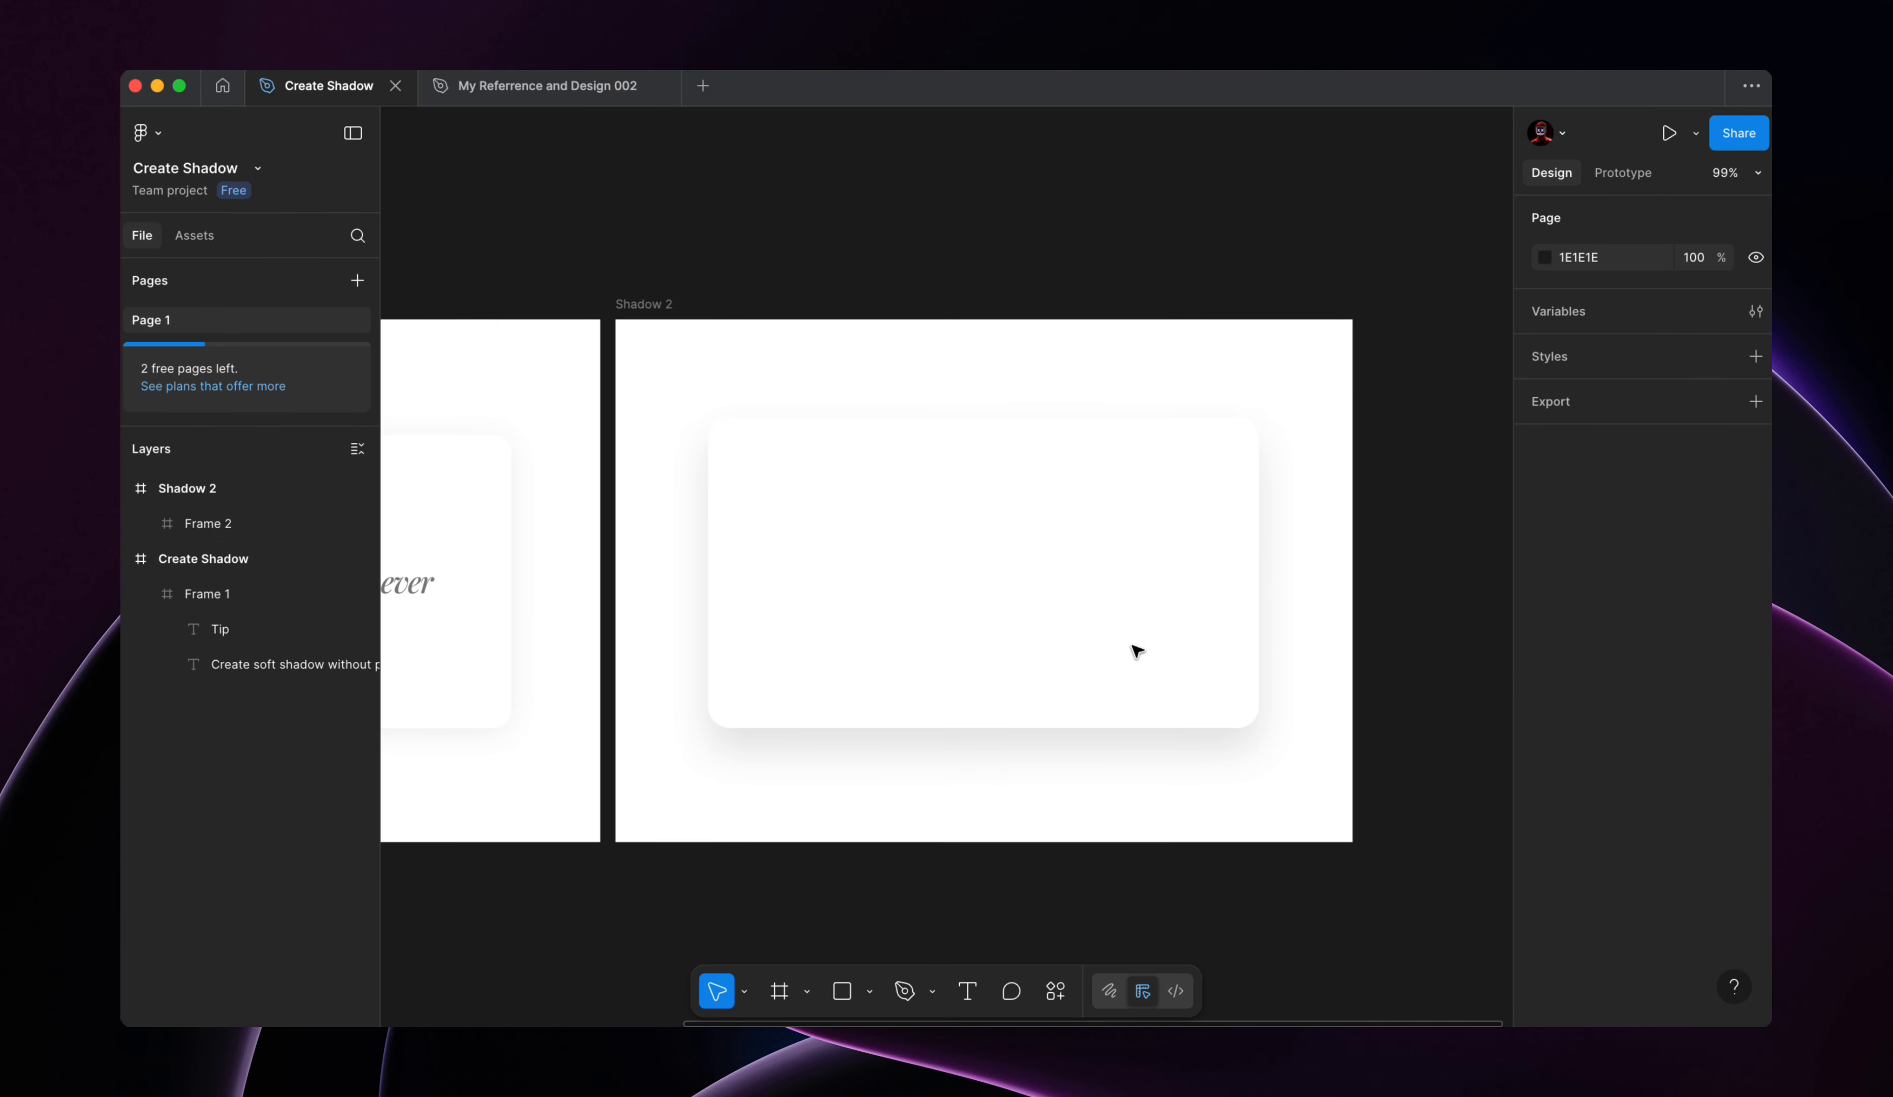
Step: Try a darker drop shadow on the card by lowering the shadow colour's brightness to 76, giving C4C4C4
{"action": "left_click", "coordinate": [1146, 452]}
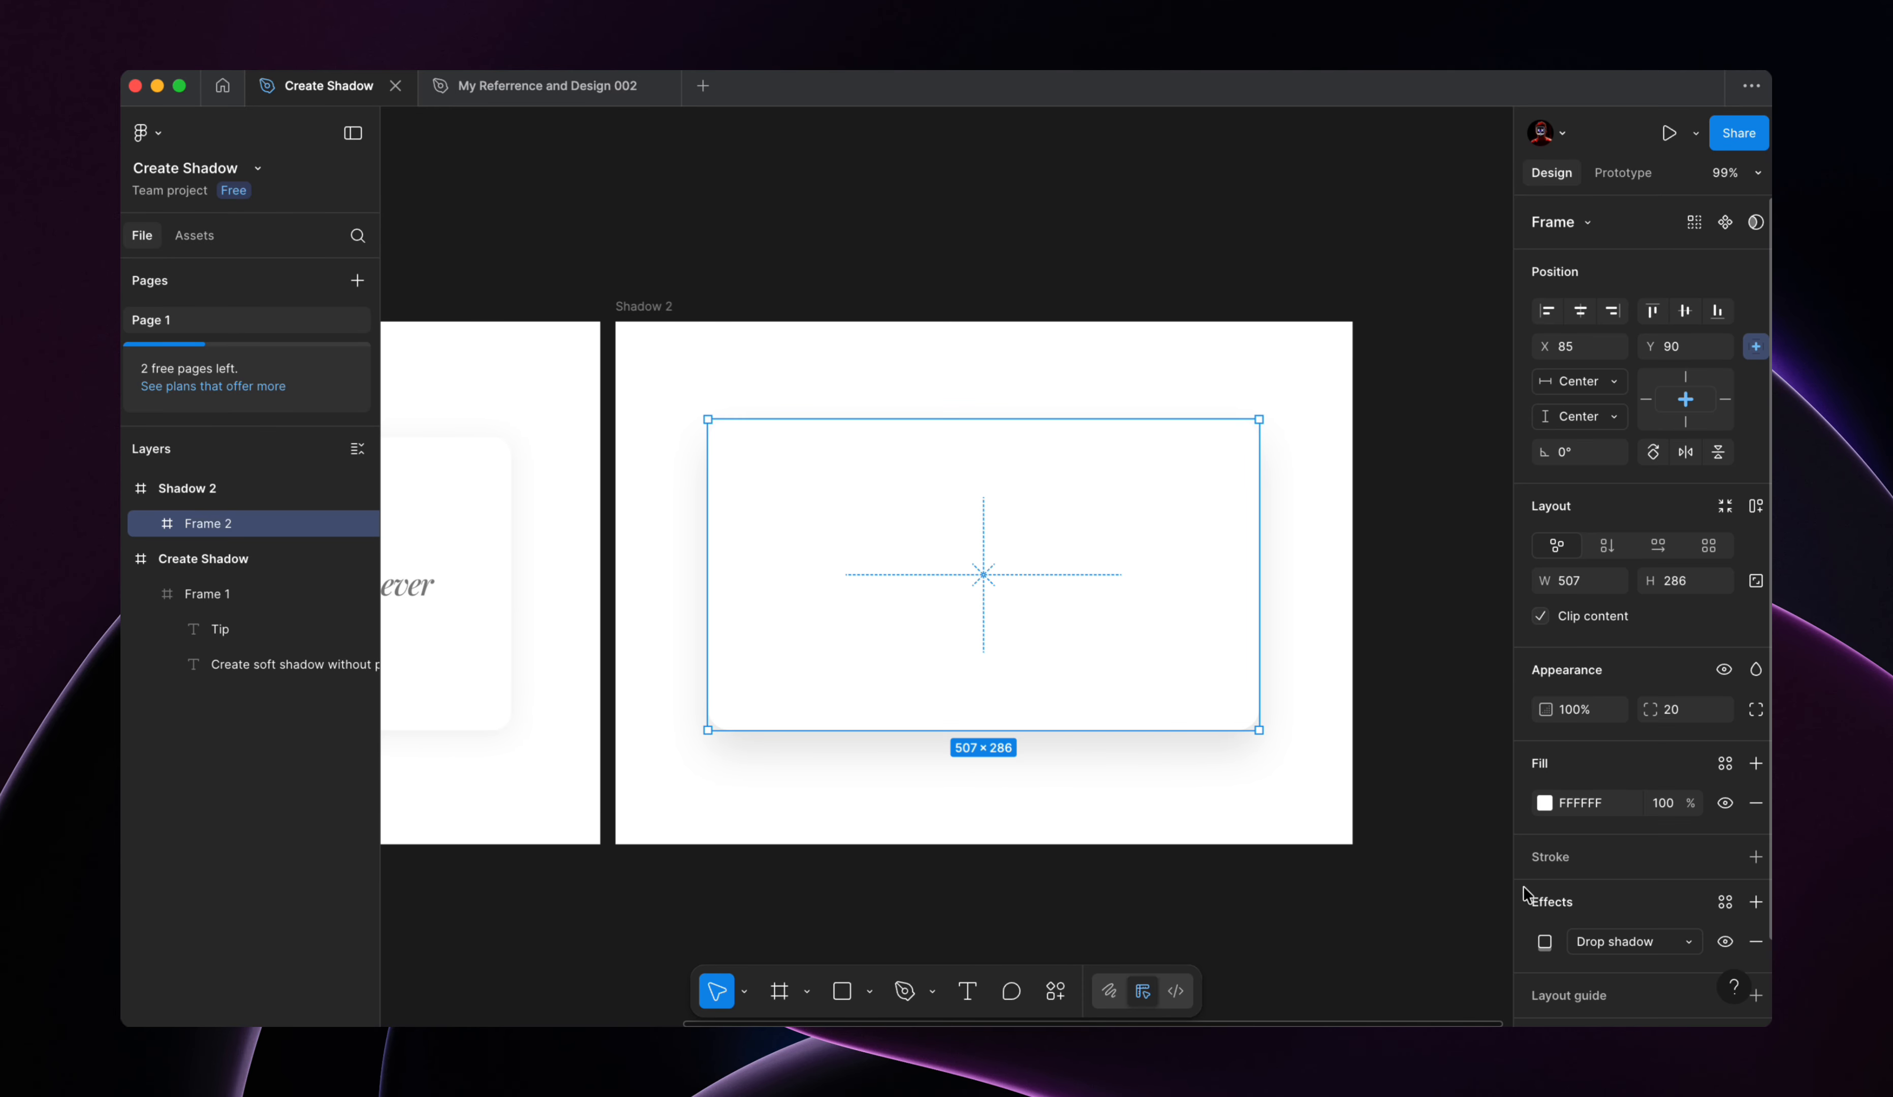
{"action": "left_click", "coordinate": [1545, 942]}
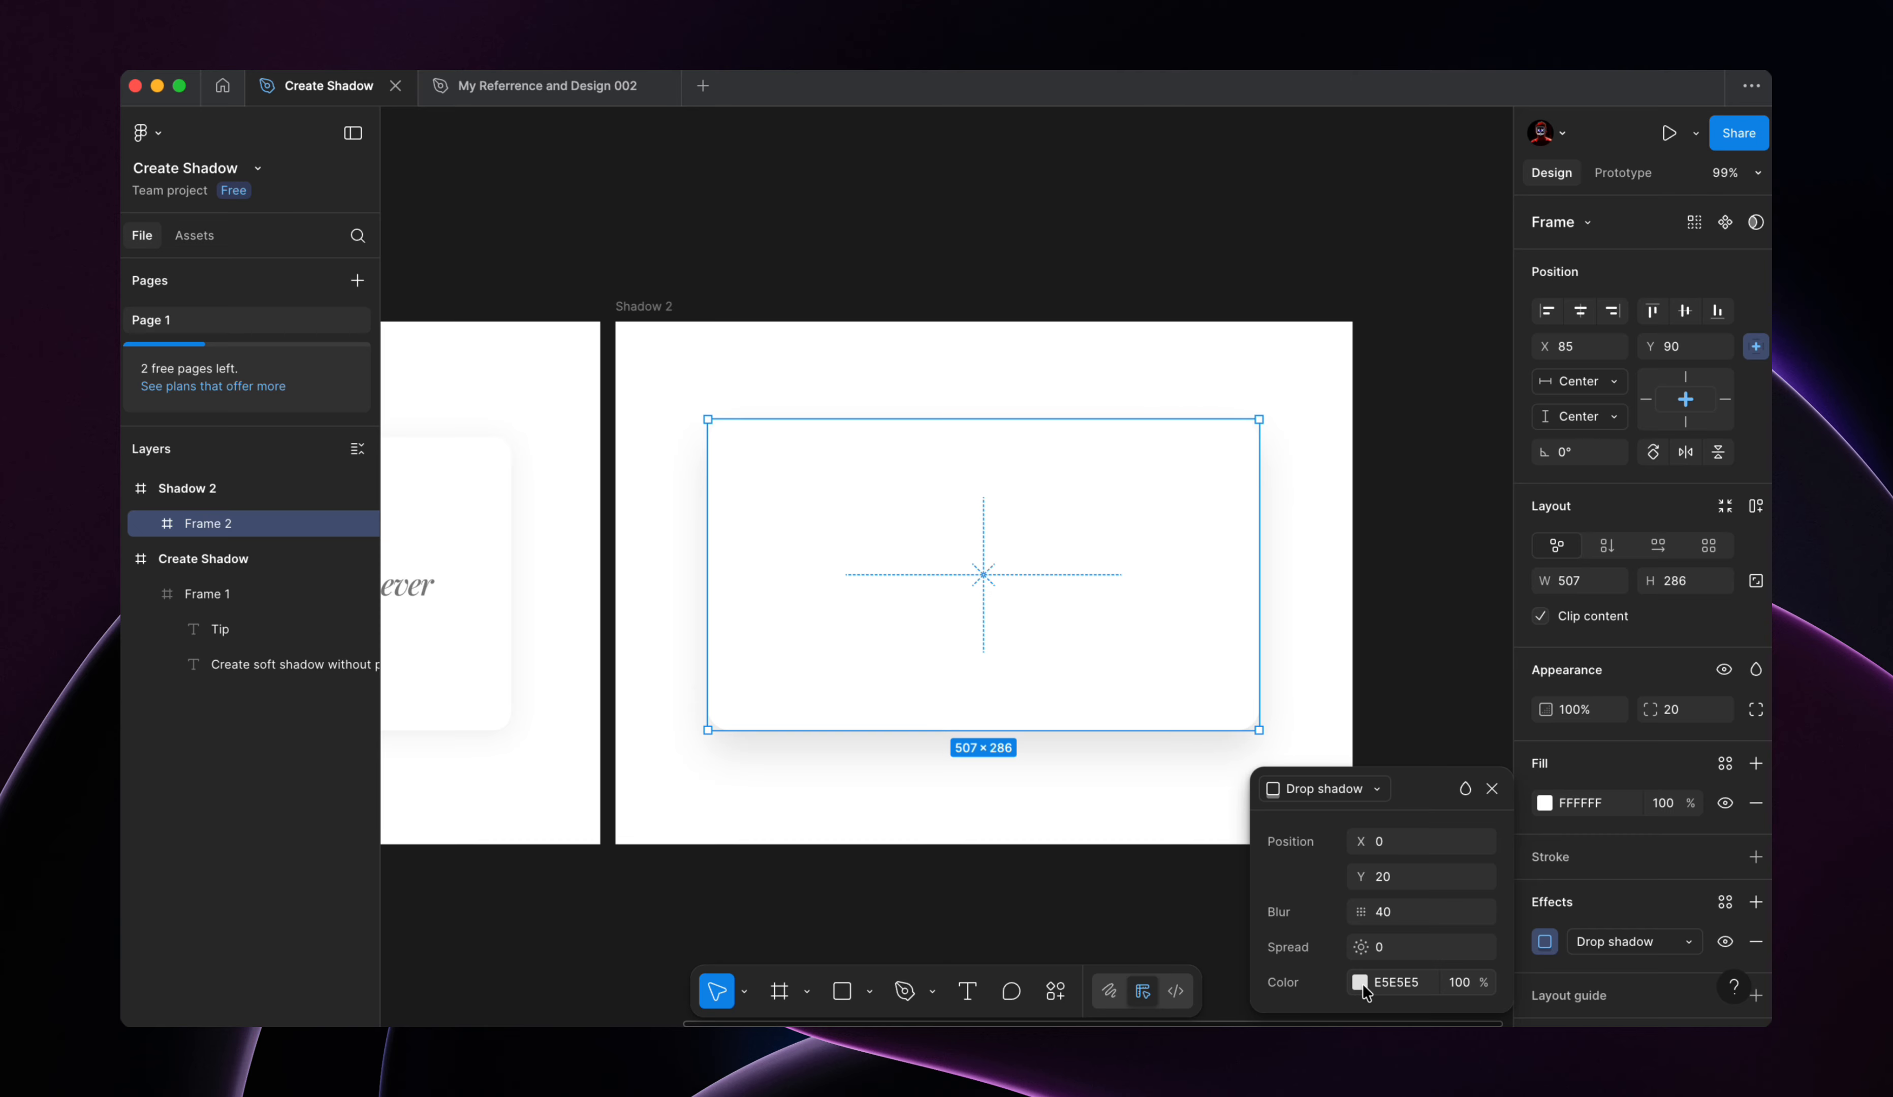
{"action": "left_click", "coordinate": [1360, 982]}
{"action": "left_click_drag", "start_coordinate": [1174, 536], "coordinate": [572, 409]}
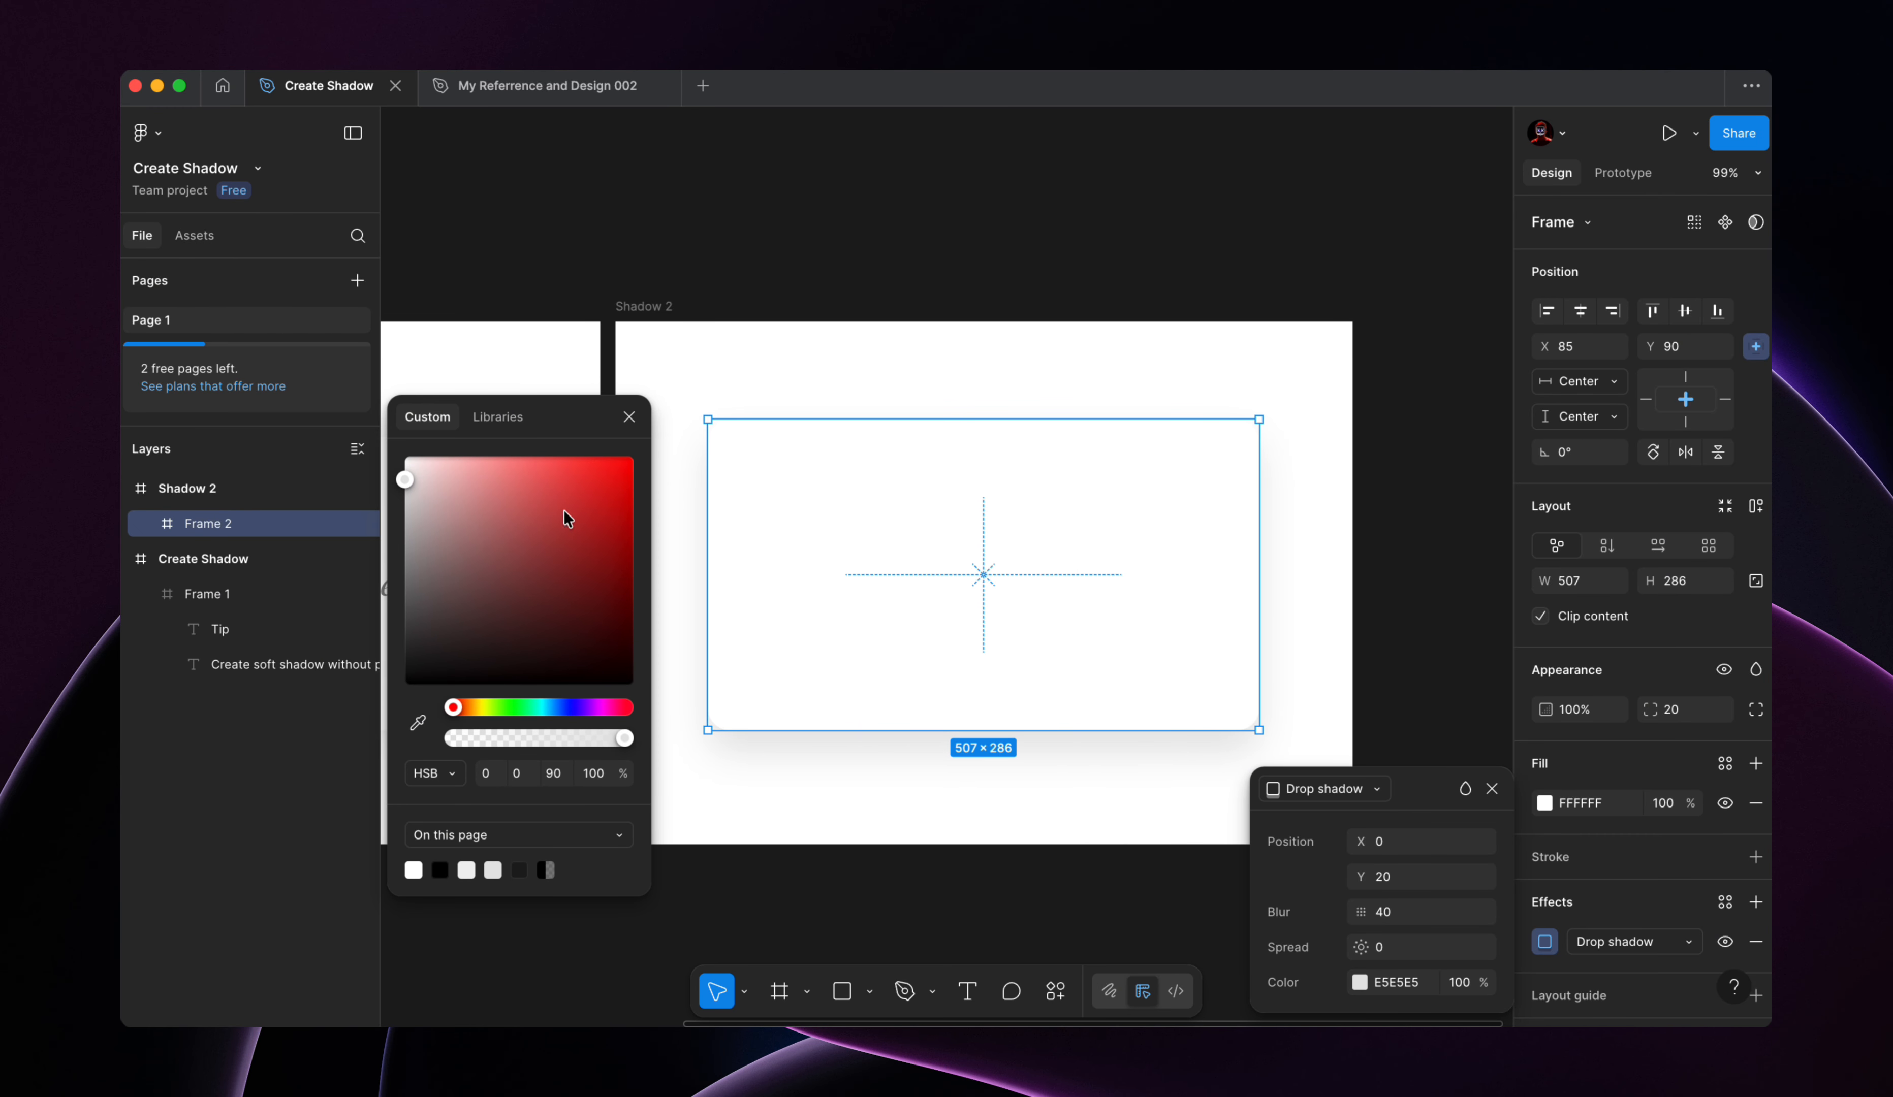
{"action": "left_click", "coordinate": [562, 777]}
{"action": "key", "text": "Down"}
{"action": "key", "text": "Down"}
{"action": "key", "text": "Down"}
{"action": "key", "text": "Down"}
{"action": "key", "text": "Down"}
{"action": "key", "text": "Down"}
{"action": "key", "text": "Down"}
{"action": "key", "text": "Down"}
{"action": "key", "text": "Down"}
{"action": "key", "text": "Down"}
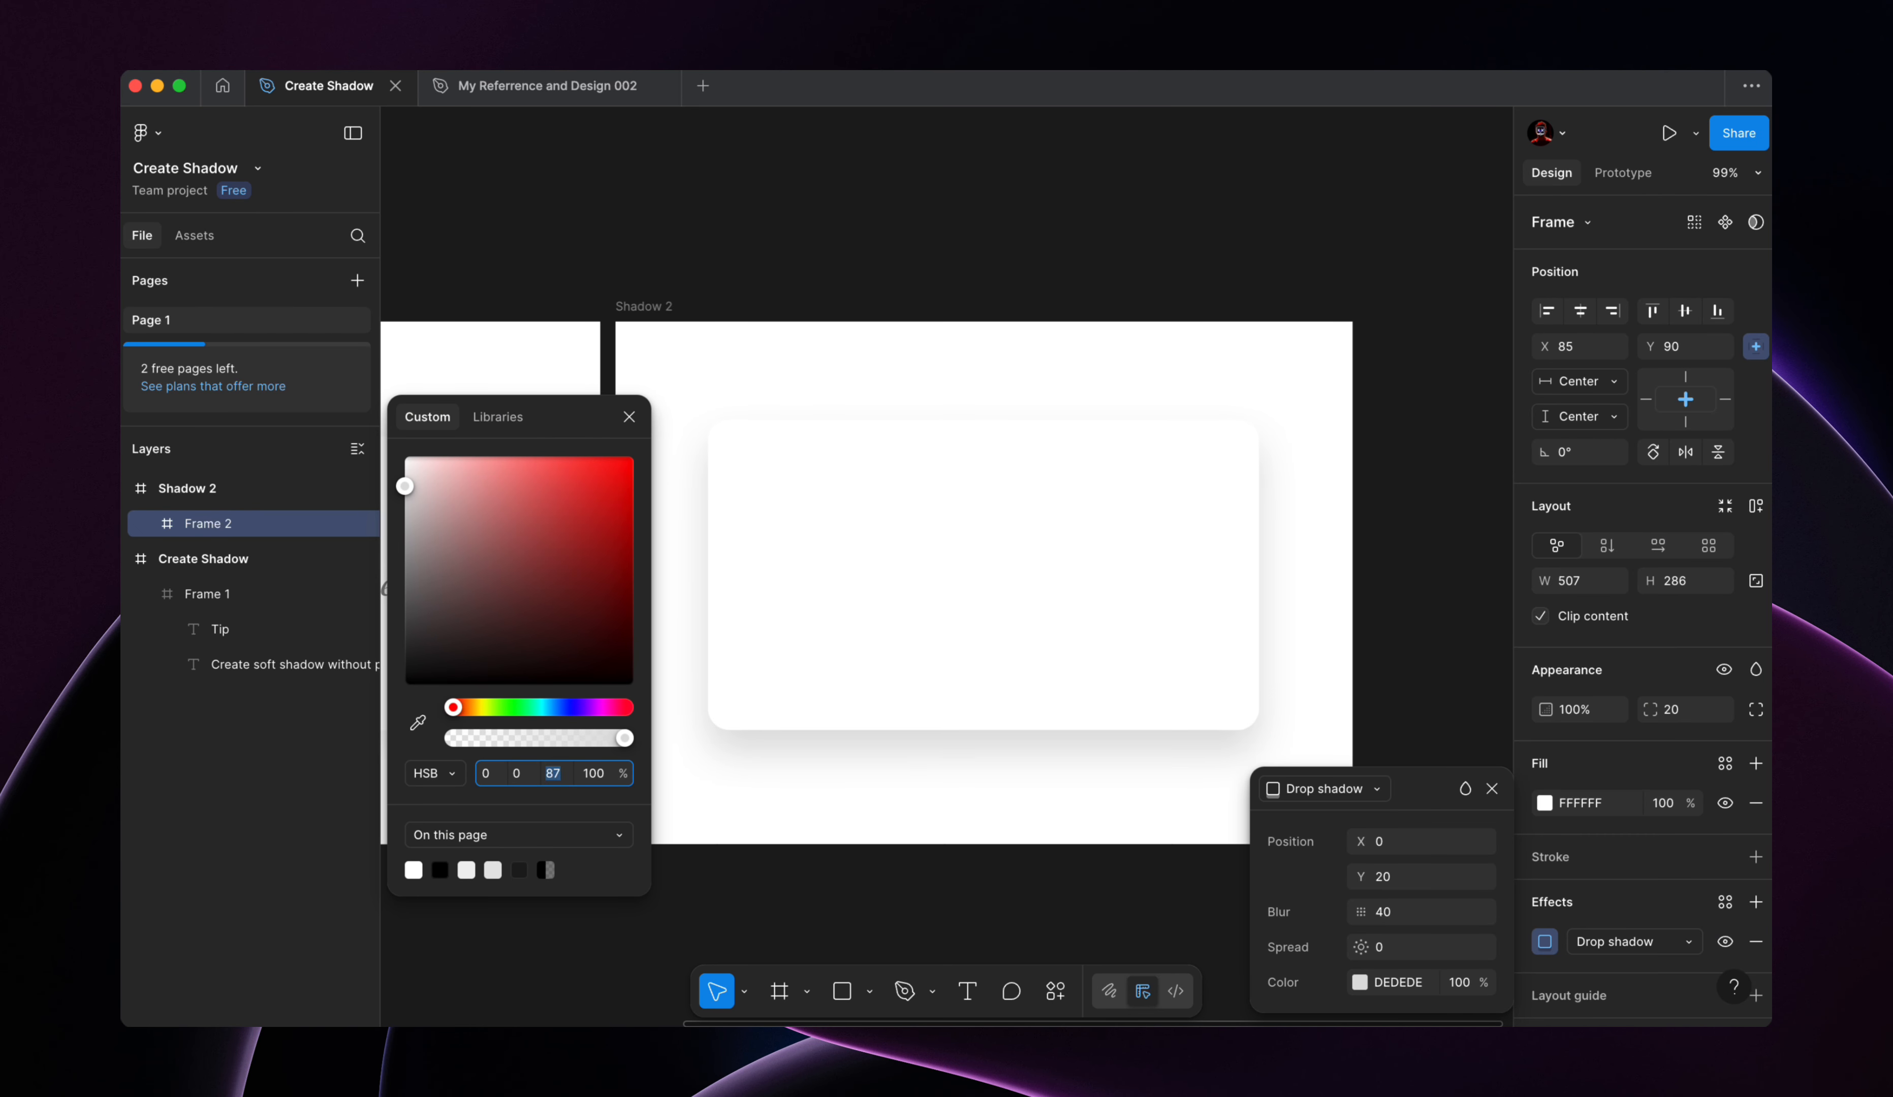
{"action": "key", "text": "Down"}
{"action": "key", "text": "Down"}
{"action": "key", "text": "Down"}
{"action": "key", "text": "Down"}
{"action": "key", "text": "Down"}
{"action": "key", "text": "Down"}
{"action": "key", "text": "Down"}
{"action": "key", "text": "Down"}
{"action": "key", "text": "Down"}
{"action": "key", "text": "Down"}
{"action": "key", "text": "Down"}
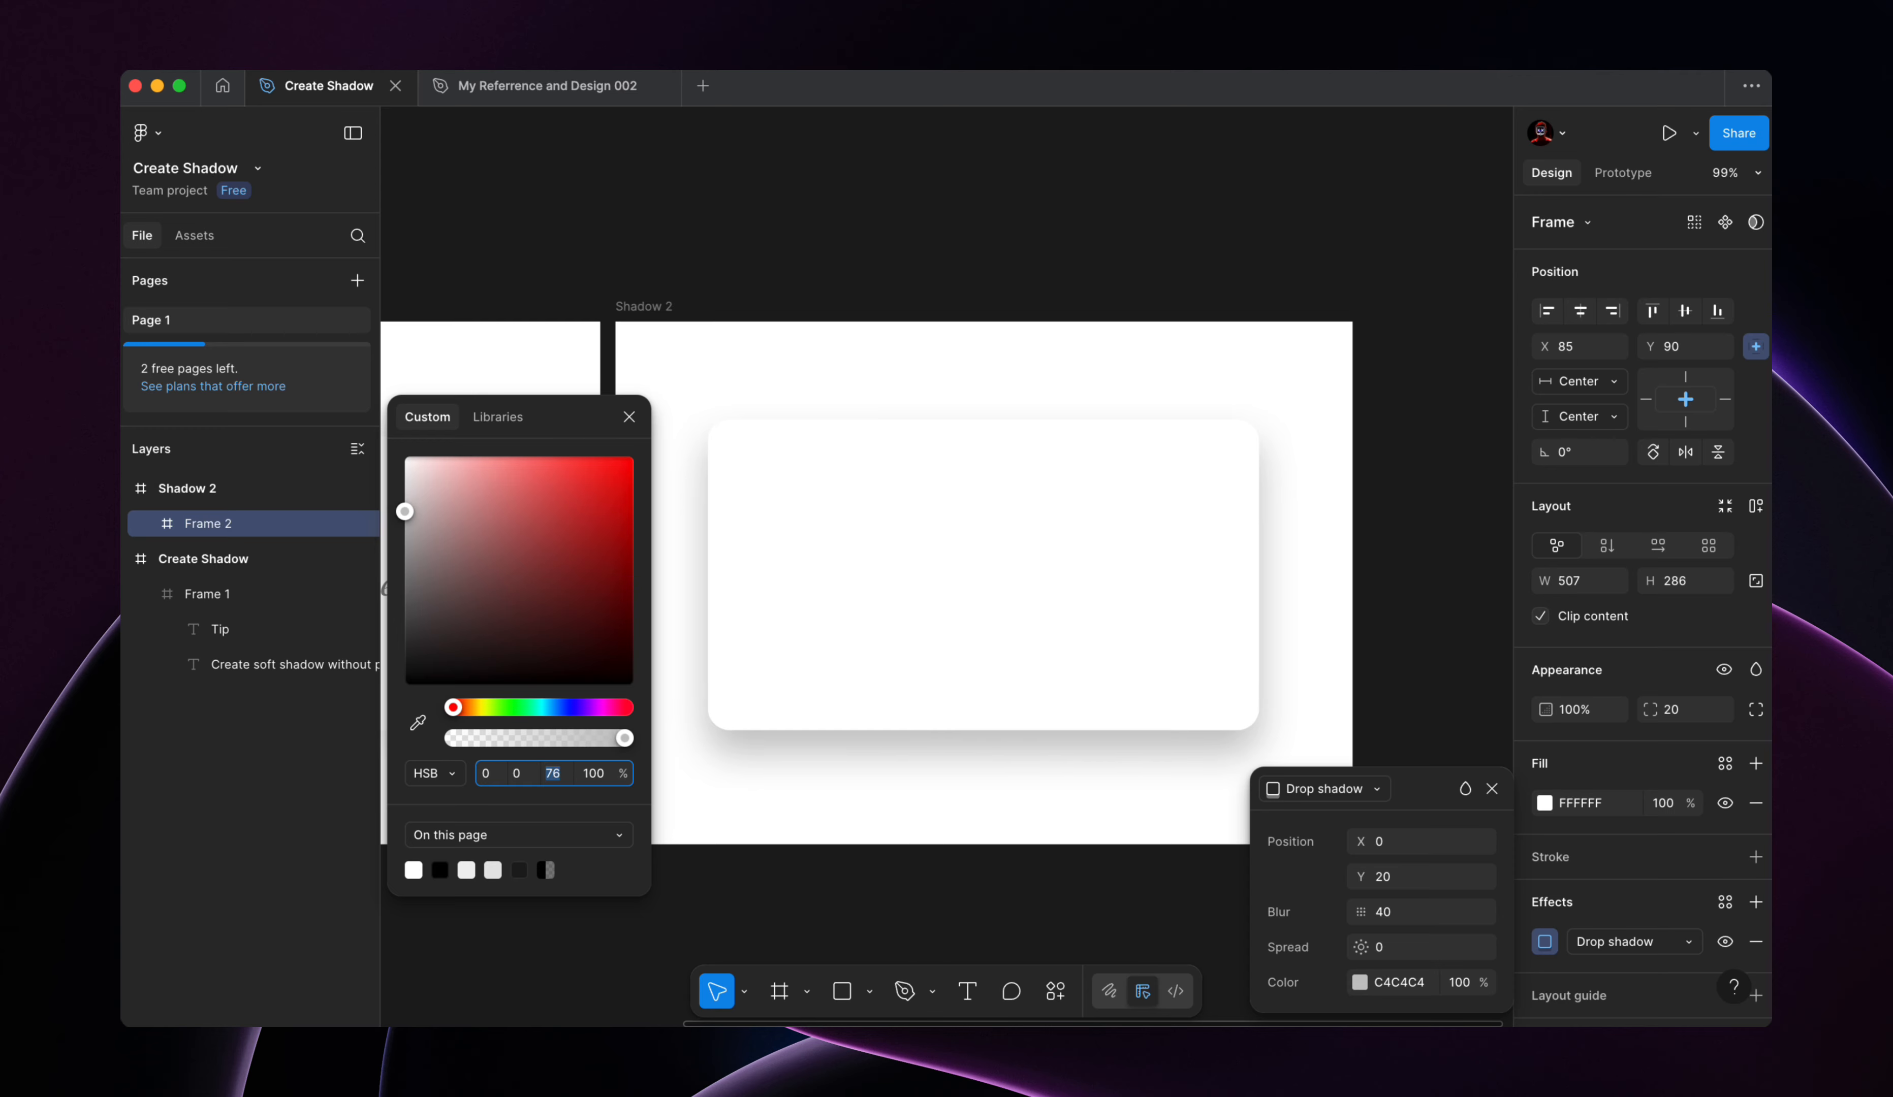
Step: Raise the drop shadow colour's brightness to 95, giving the light grey F2F2F2, and deselect the card
{"action": "key", "text": "Up"}
{"action": "key", "text": "Up"}
{"action": "key", "text": "Up"}
{"action": "key", "text": "Up"}
{"action": "key", "text": "Up"}
{"action": "key", "text": "Up"}
{"action": "key", "text": "Up"}
{"action": "key", "text": "Up"}
{"action": "key", "text": "Up"}
{"action": "key", "text": "Up"}
{"action": "key", "text": "Up"}
{"action": "key", "text": "Up"}
{"action": "key", "text": "Up"}
{"action": "key", "text": "Up"}
{"action": "key", "text": "Up"}
{"action": "key", "text": "Up"}
{"action": "key", "text": "Up"}
{"action": "key", "text": "Up"}
{"action": "key", "text": "Up"}
{"action": "key", "text": "Up"}
{"action": "key", "text": "Up"}
{"action": "key", "text": "Up"}
{"action": "key", "text": "Up"}
{"action": "key", "text": "Up"}
{"action": "key", "text": "Up"}
{"action": "key", "text": "Up"}
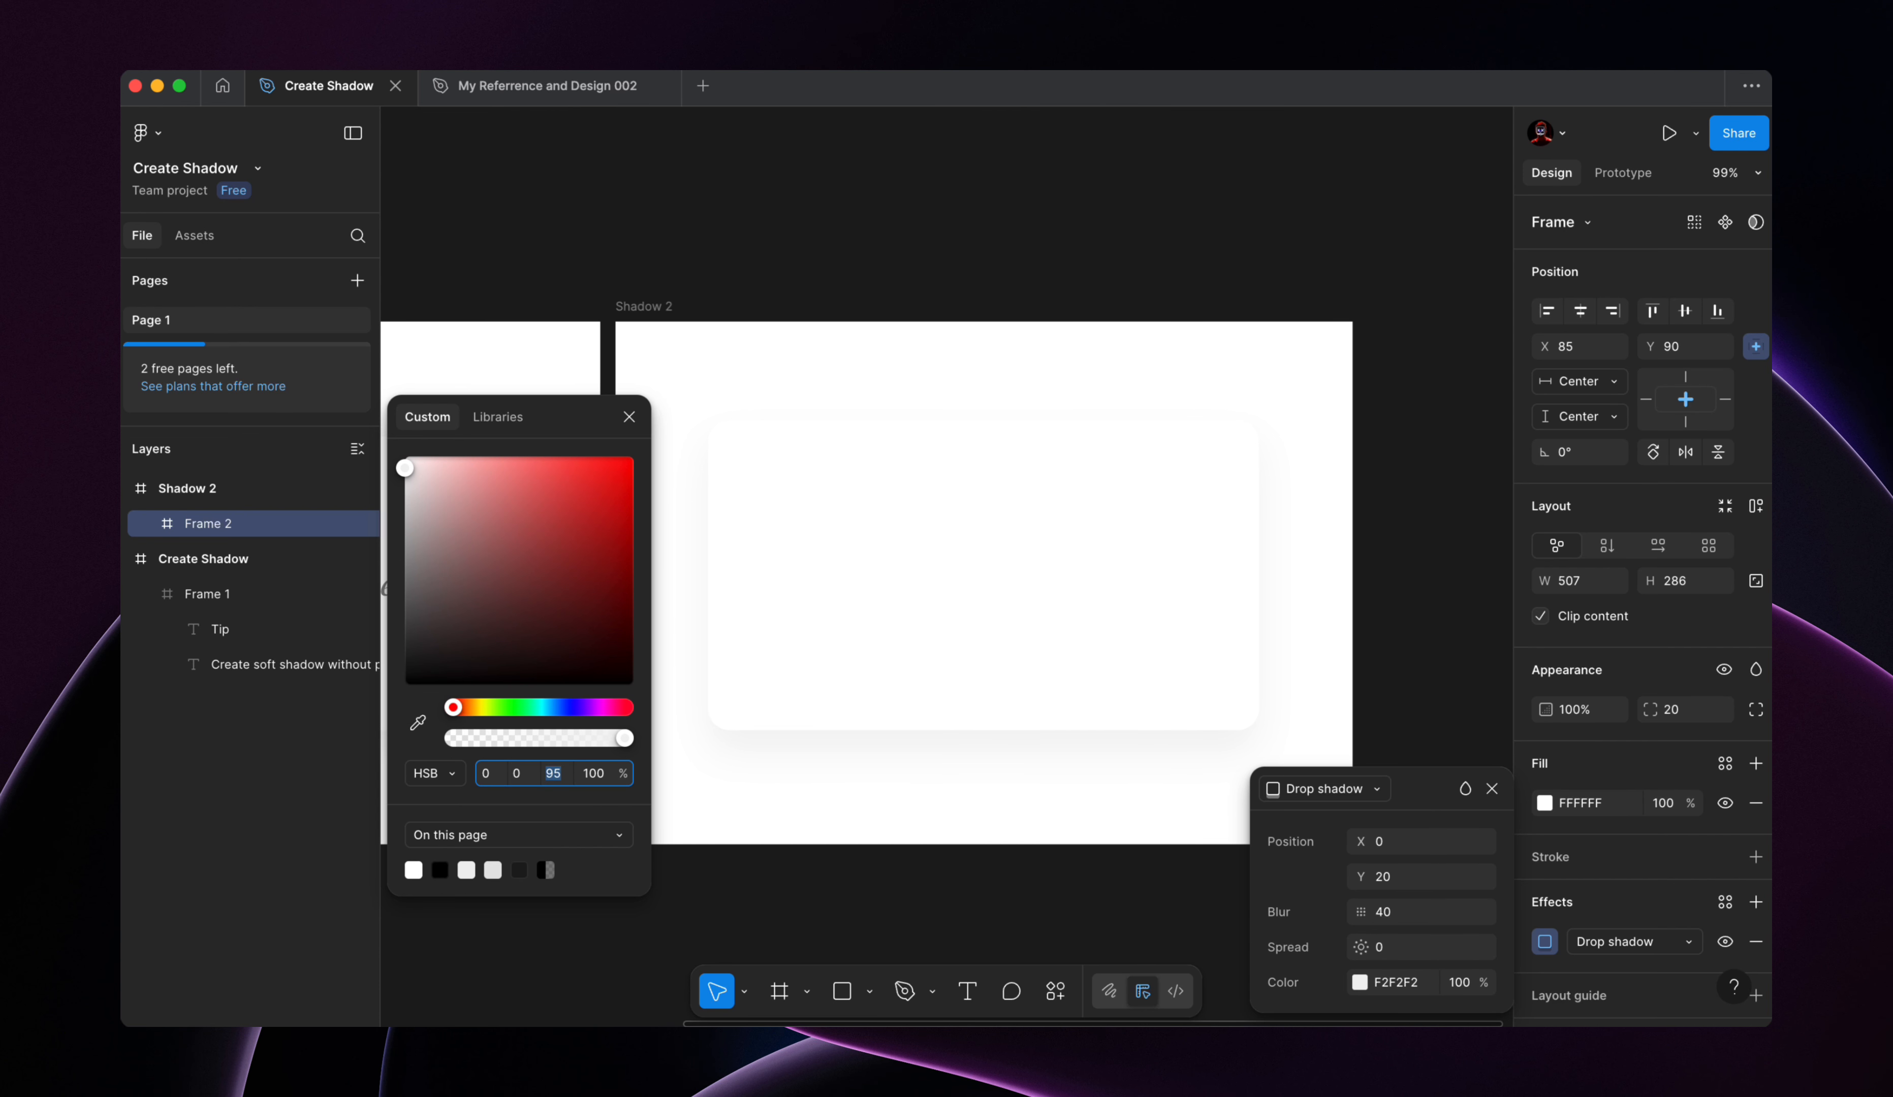
{"action": "left_click", "coordinate": [1408, 596]}
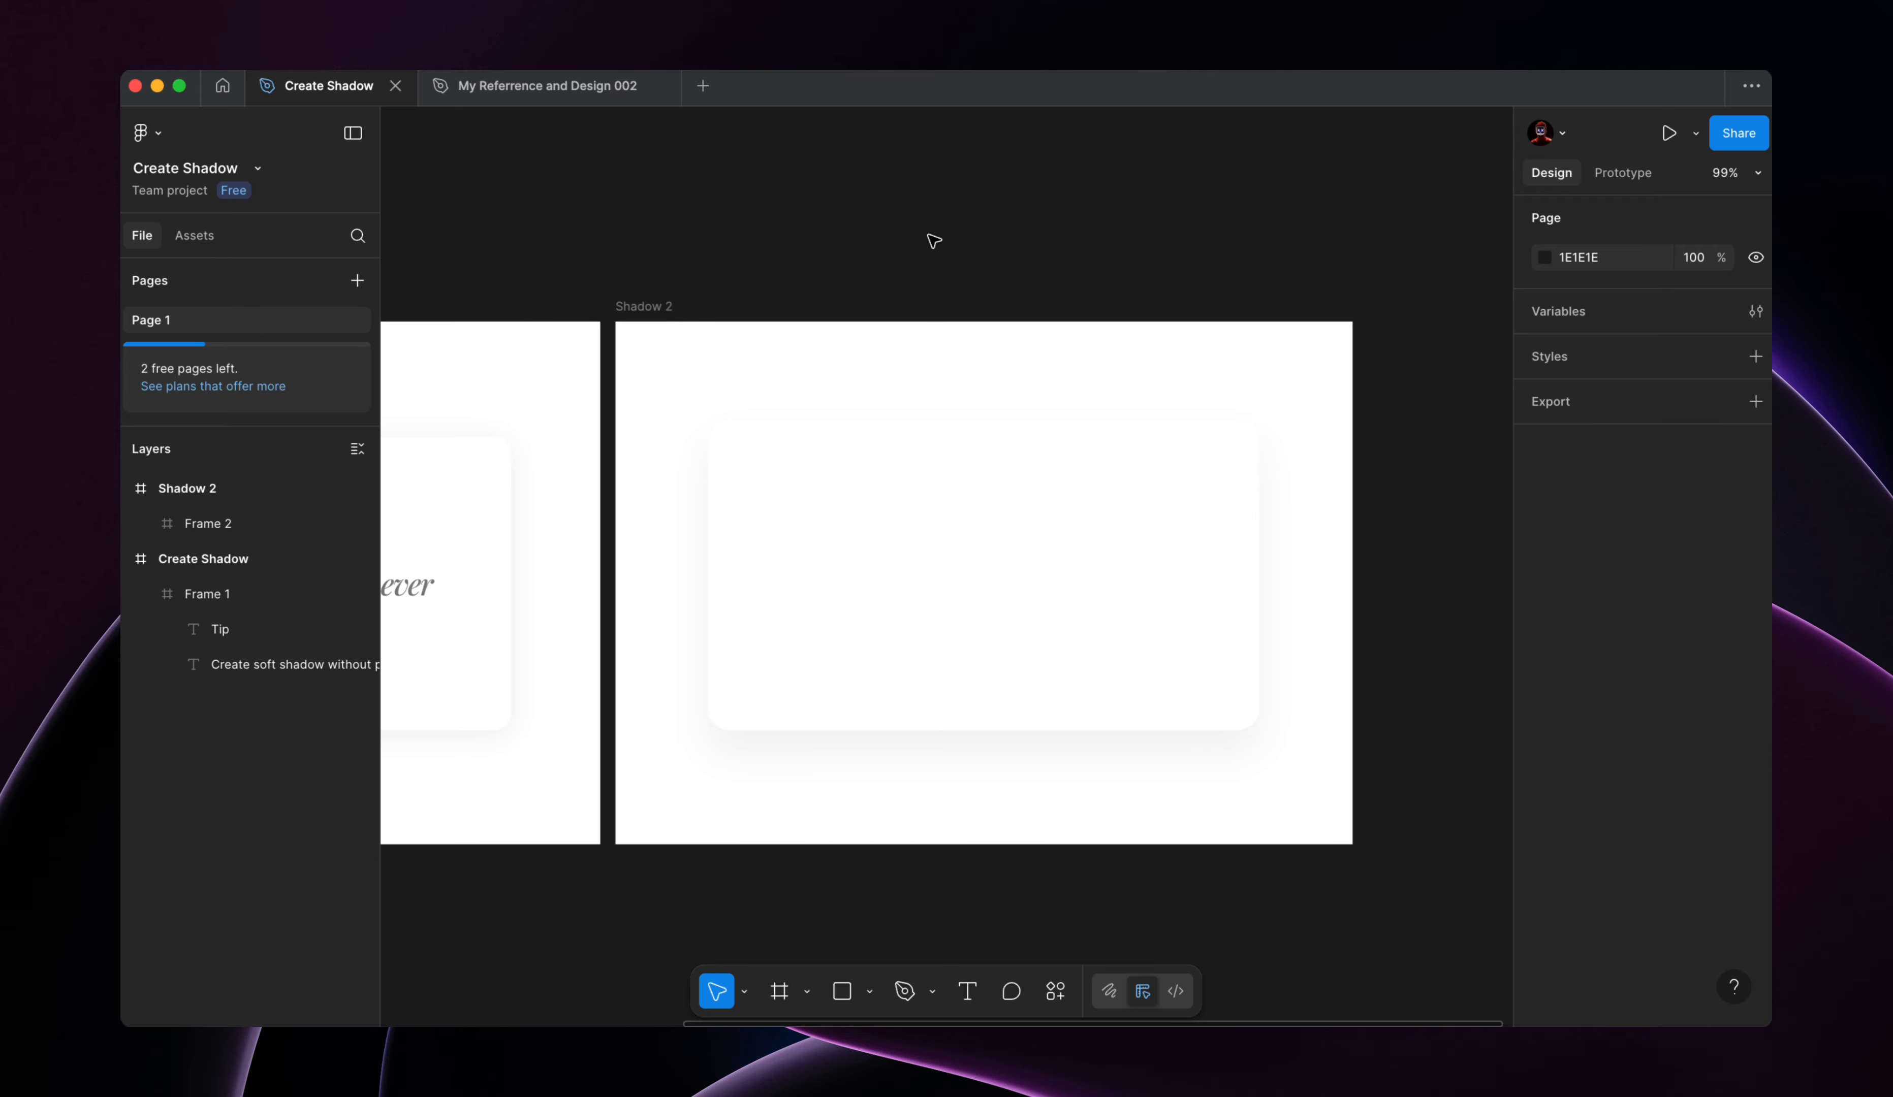
Step: Fill the Shadow 2 frame with the pale peach colour FFEDD1
{"action": "left_click", "coordinate": [657, 309]}
{"action": "left_click", "coordinate": [1544, 733]}
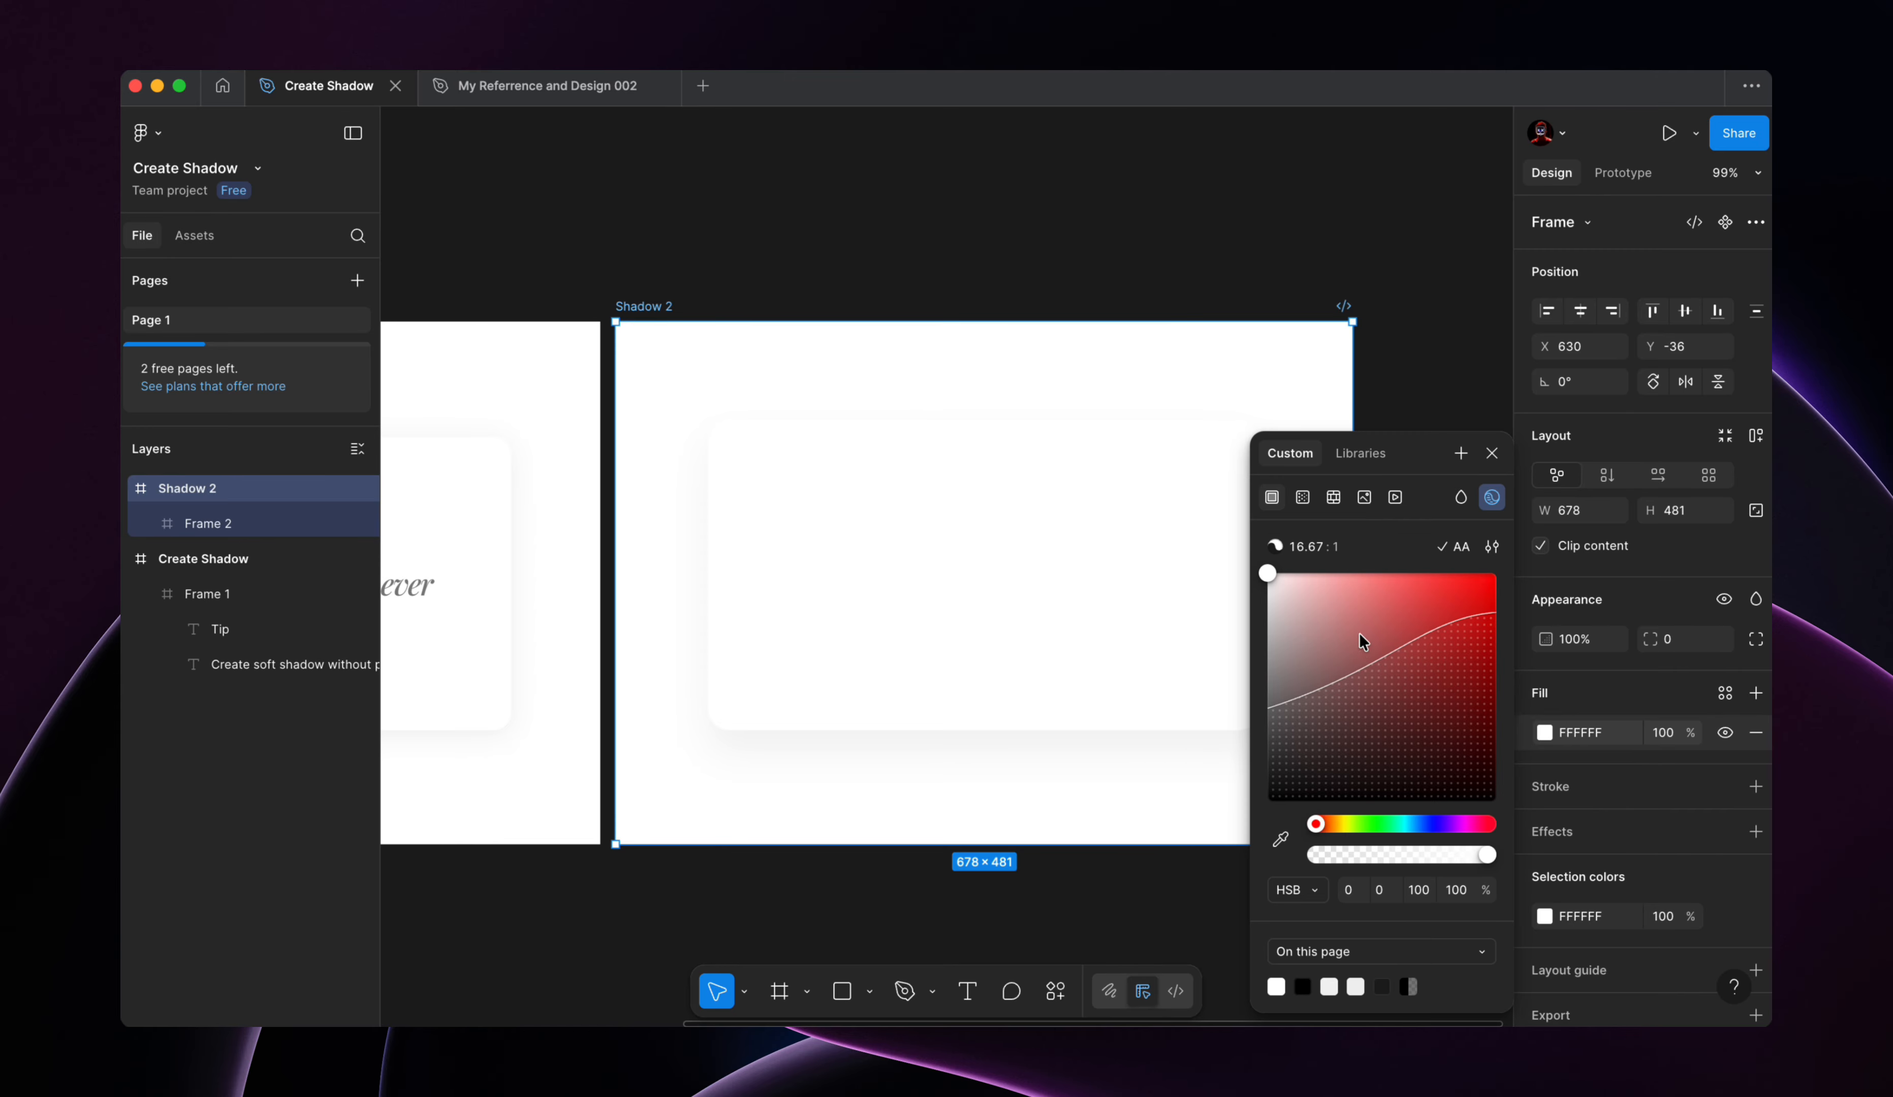
{"action": "left_click_drag", "start_coordinate": [1316, 824], "coordinate": [1333, 826]}
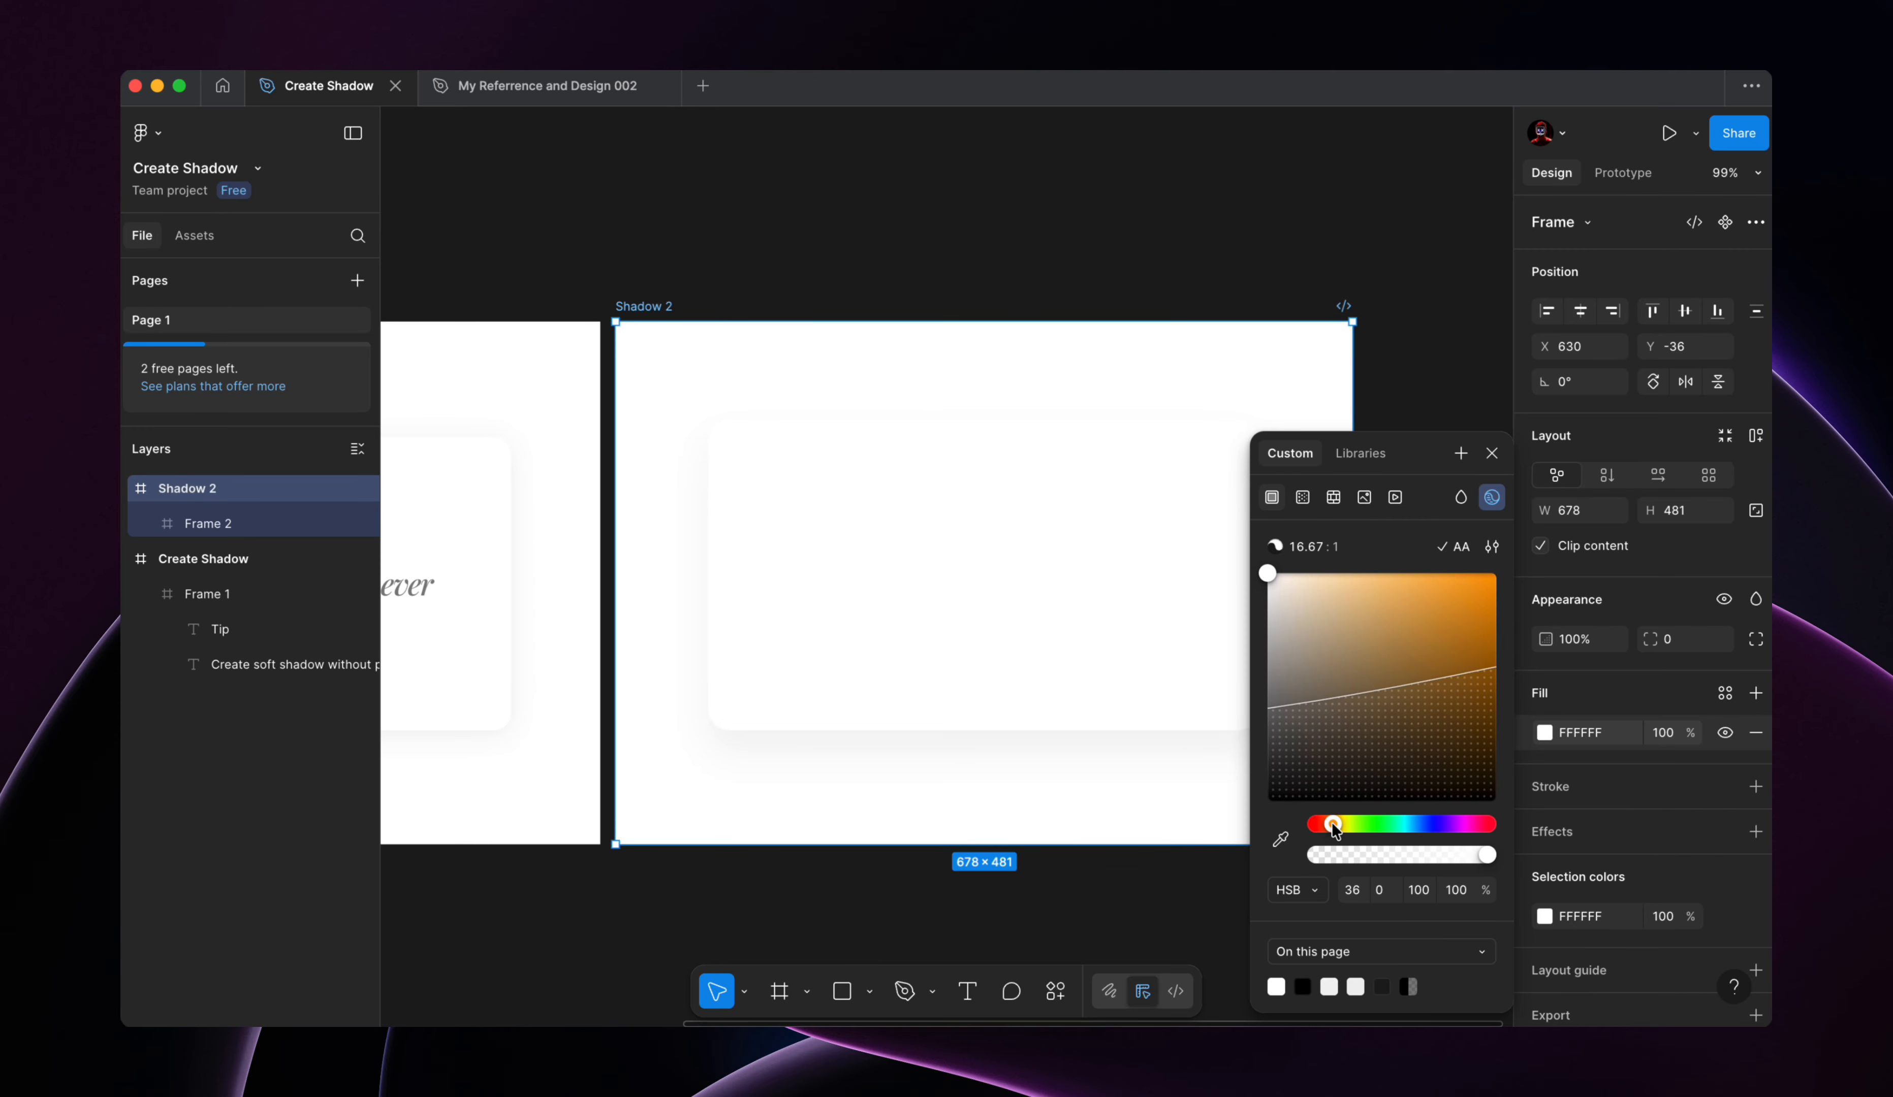
{"action": "left_click_drag", "start_coordinate": [1313, 595], "coordinate": [1308, 572]}
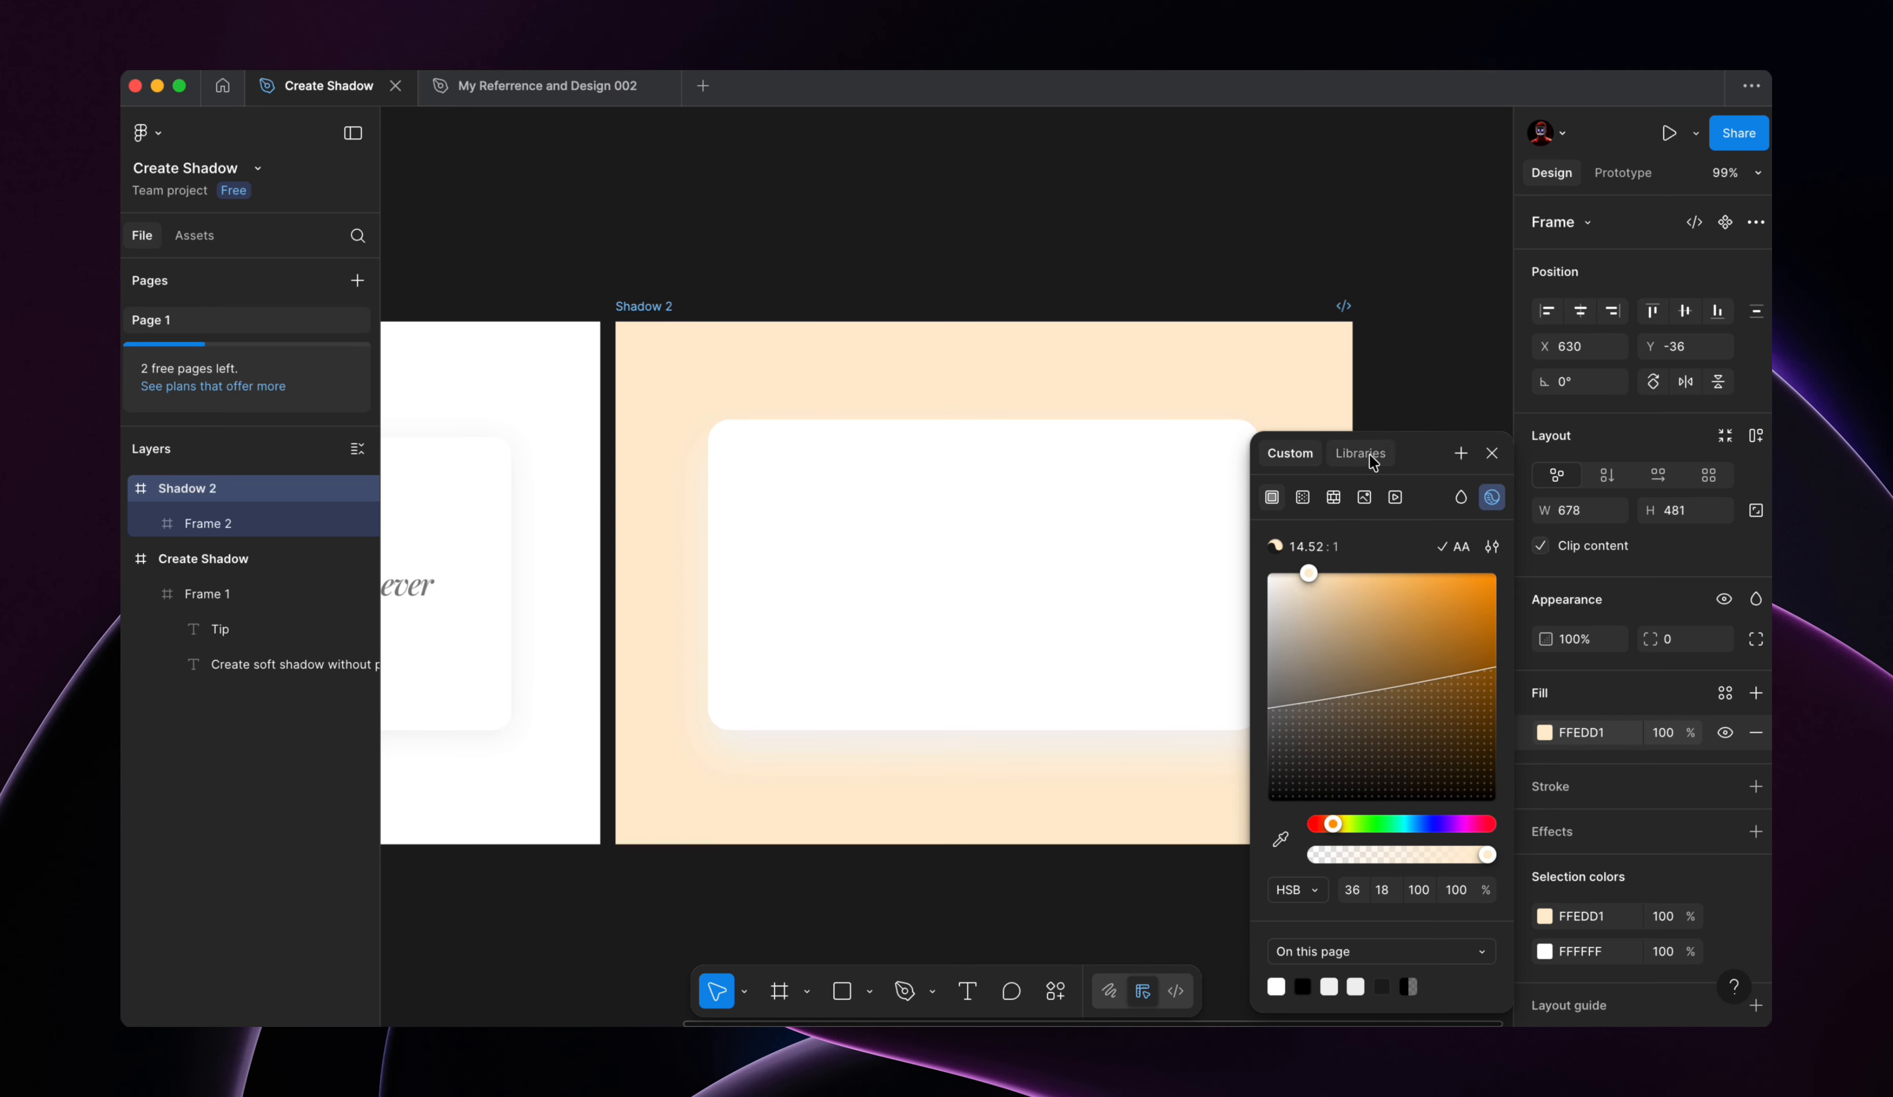
Step: Copy the Shadow 2 frame's fill colour FFEDD1 and apply it to the white card's drop shadow
{"action": "left_click", "coordinate": [1614, 736]}
{"action": "key", "text": "super+c"}
{"action": "left_click", "coordinate": [1453, 689]}
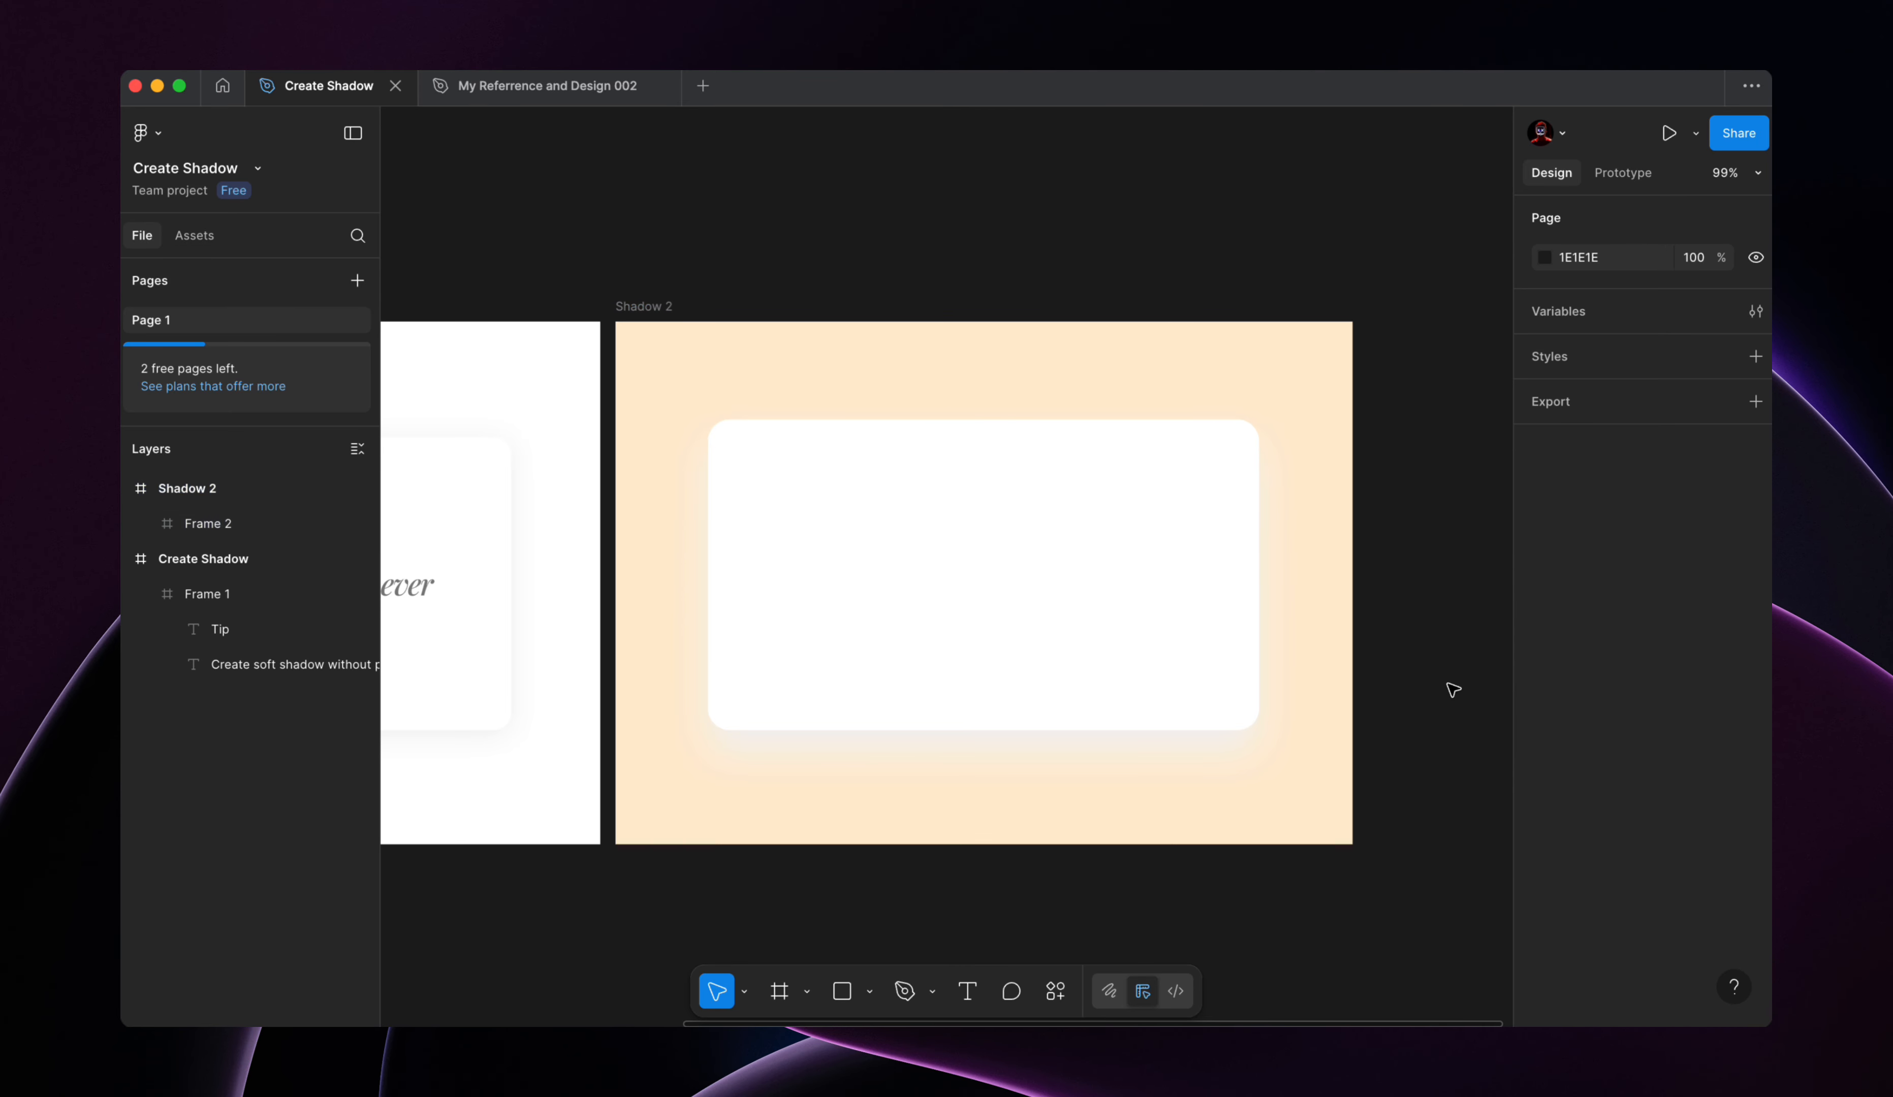
{"action": "left_click", "coordinate": [1043, 592]}
{"action": "left_click", "coordinate": [1544, 942]}
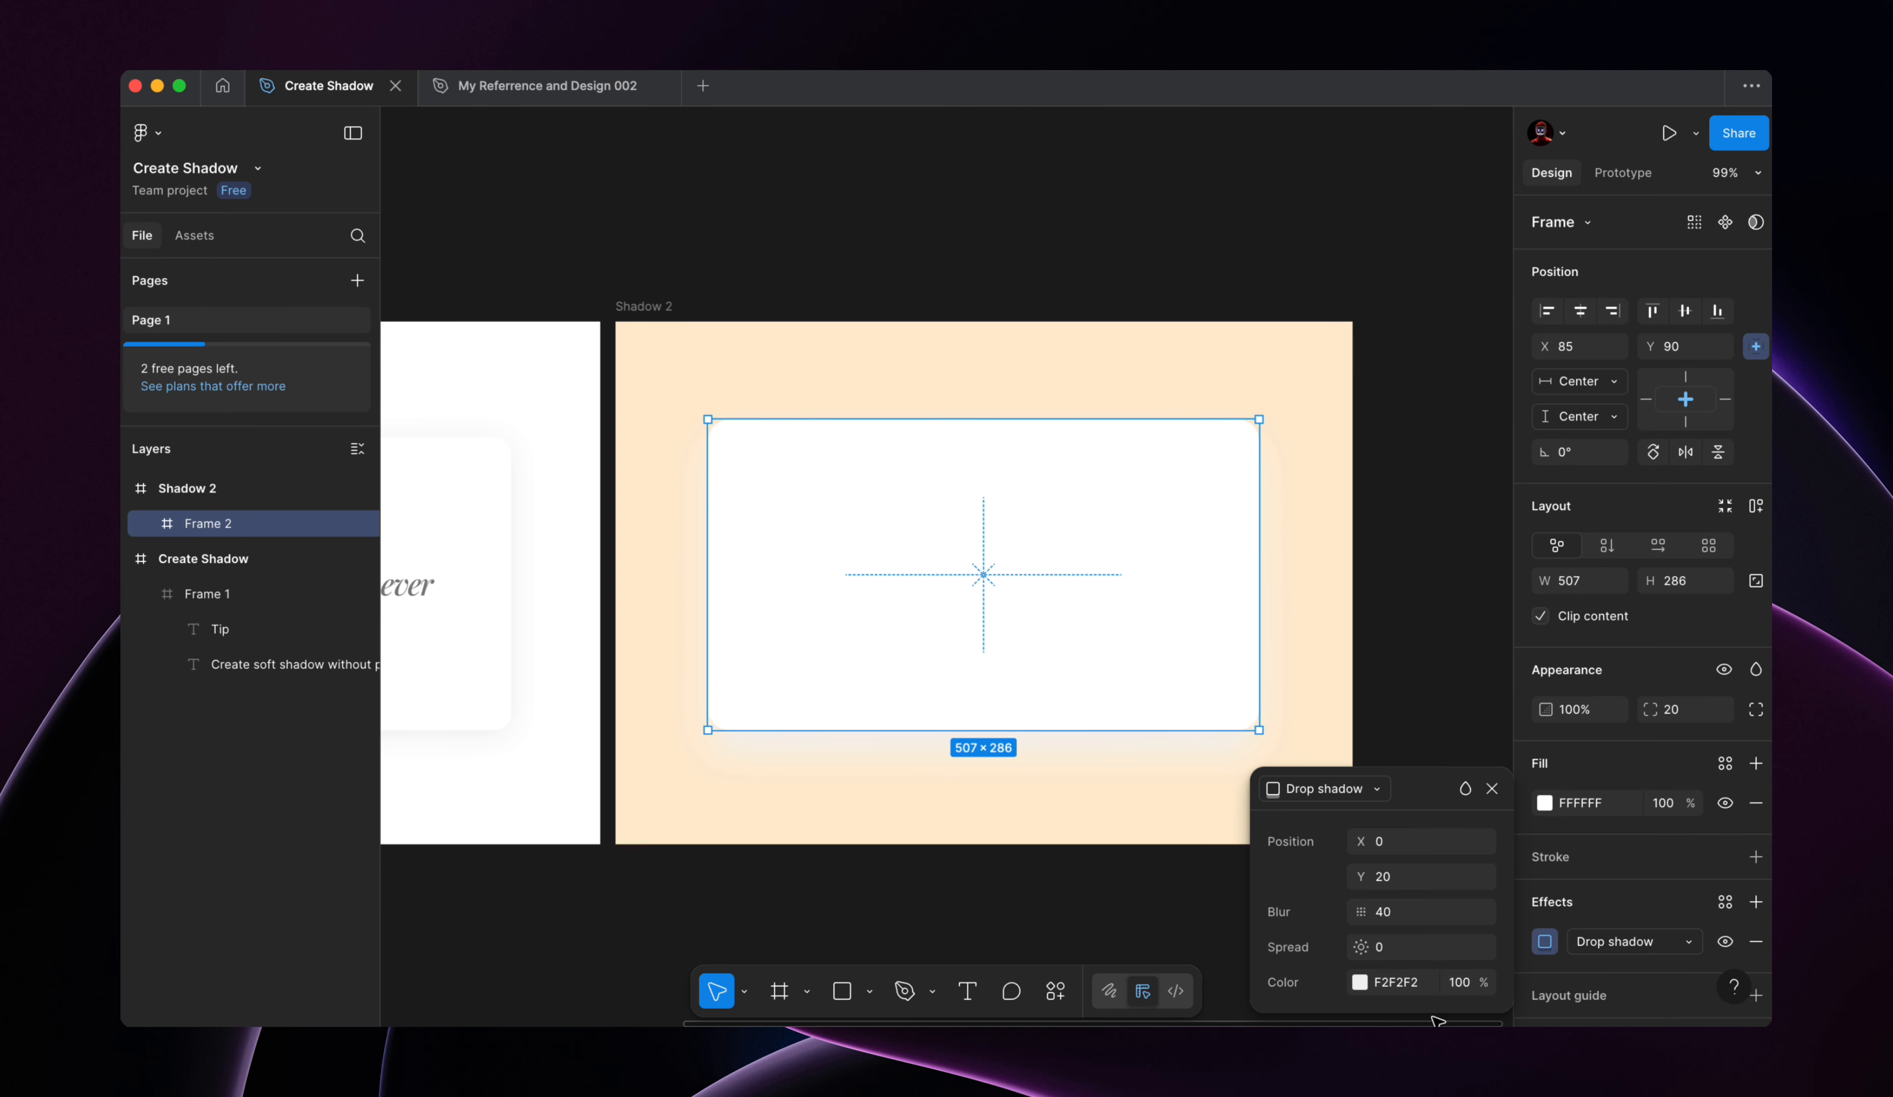
{"action": "left_click", "coordinate": [1415, 984]}
{"action": "key", "text": "super+v"}
{"action": "left_click", "coordinate": [1360, 982]}
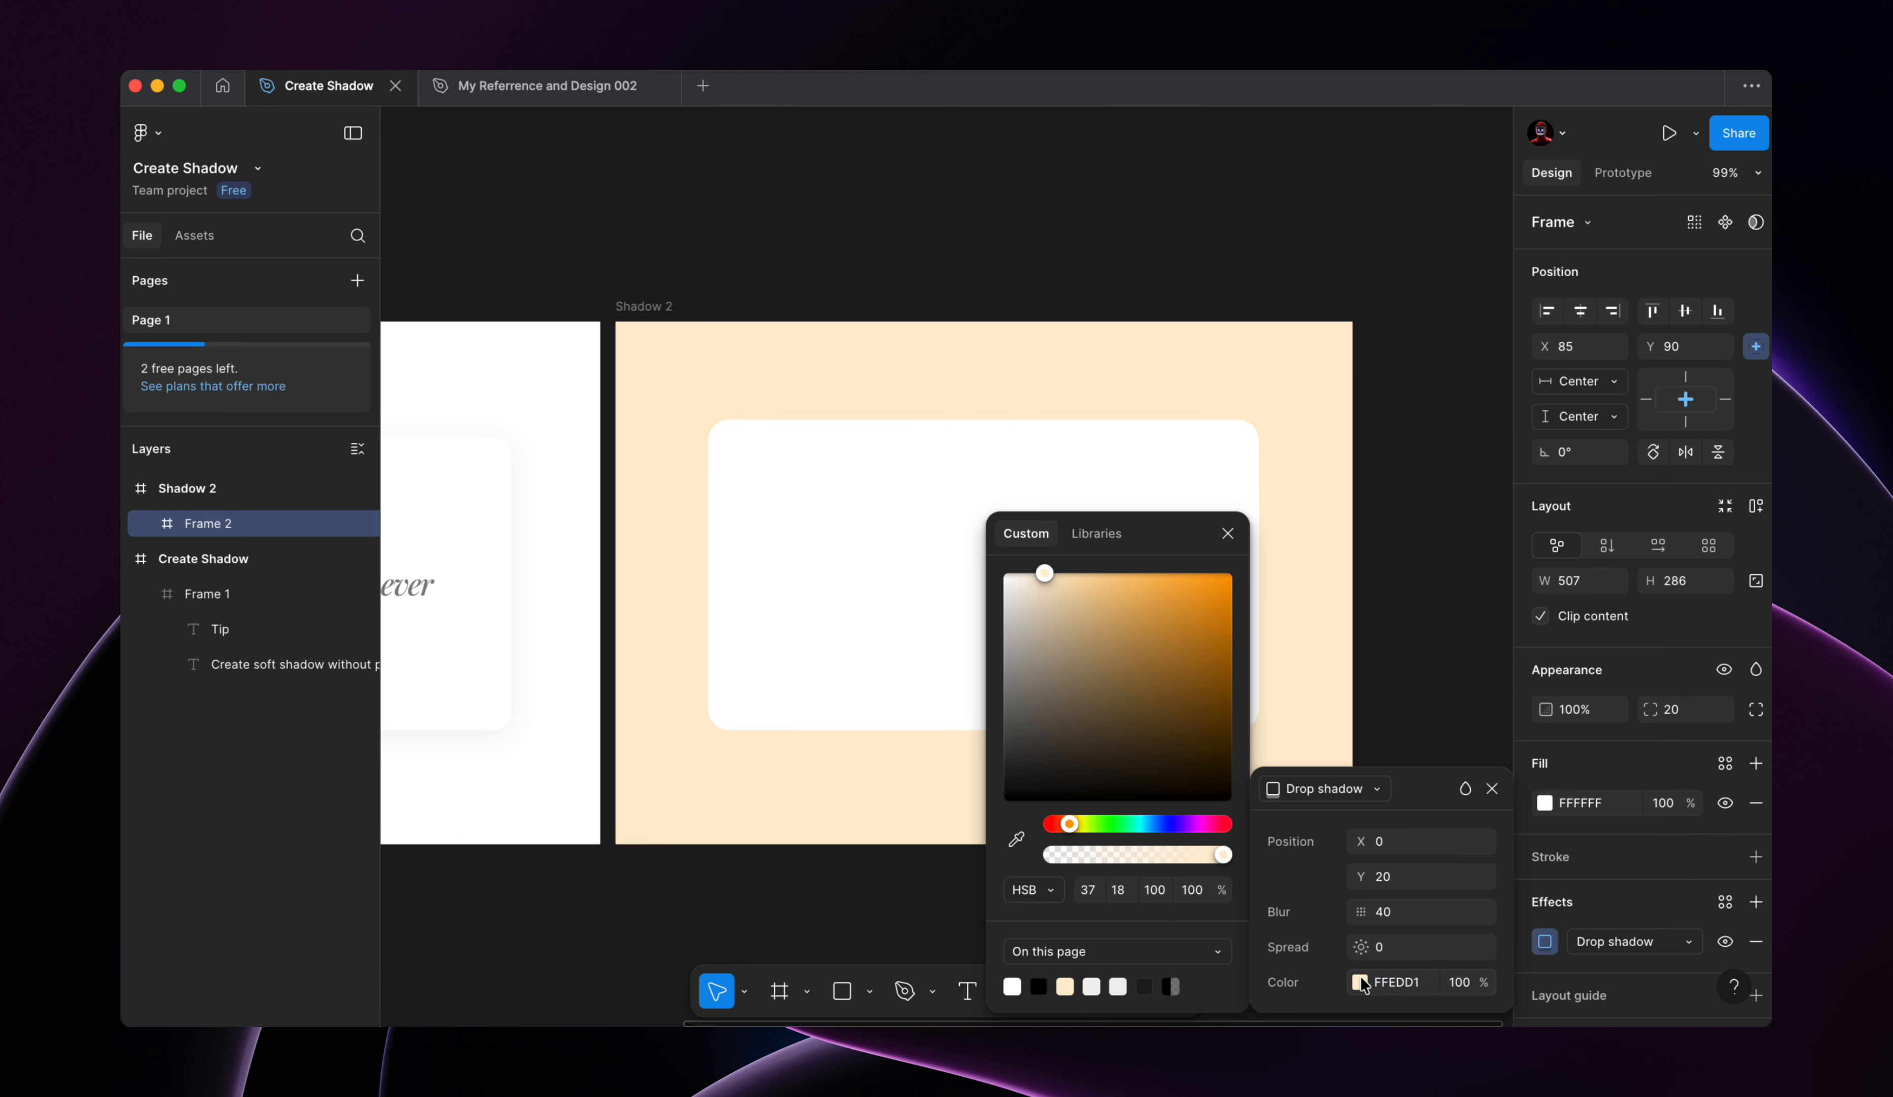
{"action": "left_click", "coordinate": [912, 944]}
Step: Darken the card's peach drop shadow by lowering its colour brightness to 94, giving F0DFC4, and deselect the card
{"action": "left_click", "coordinate": [1179, 720]}
{"action": "left_click", "coordinate": [1544, 941]}
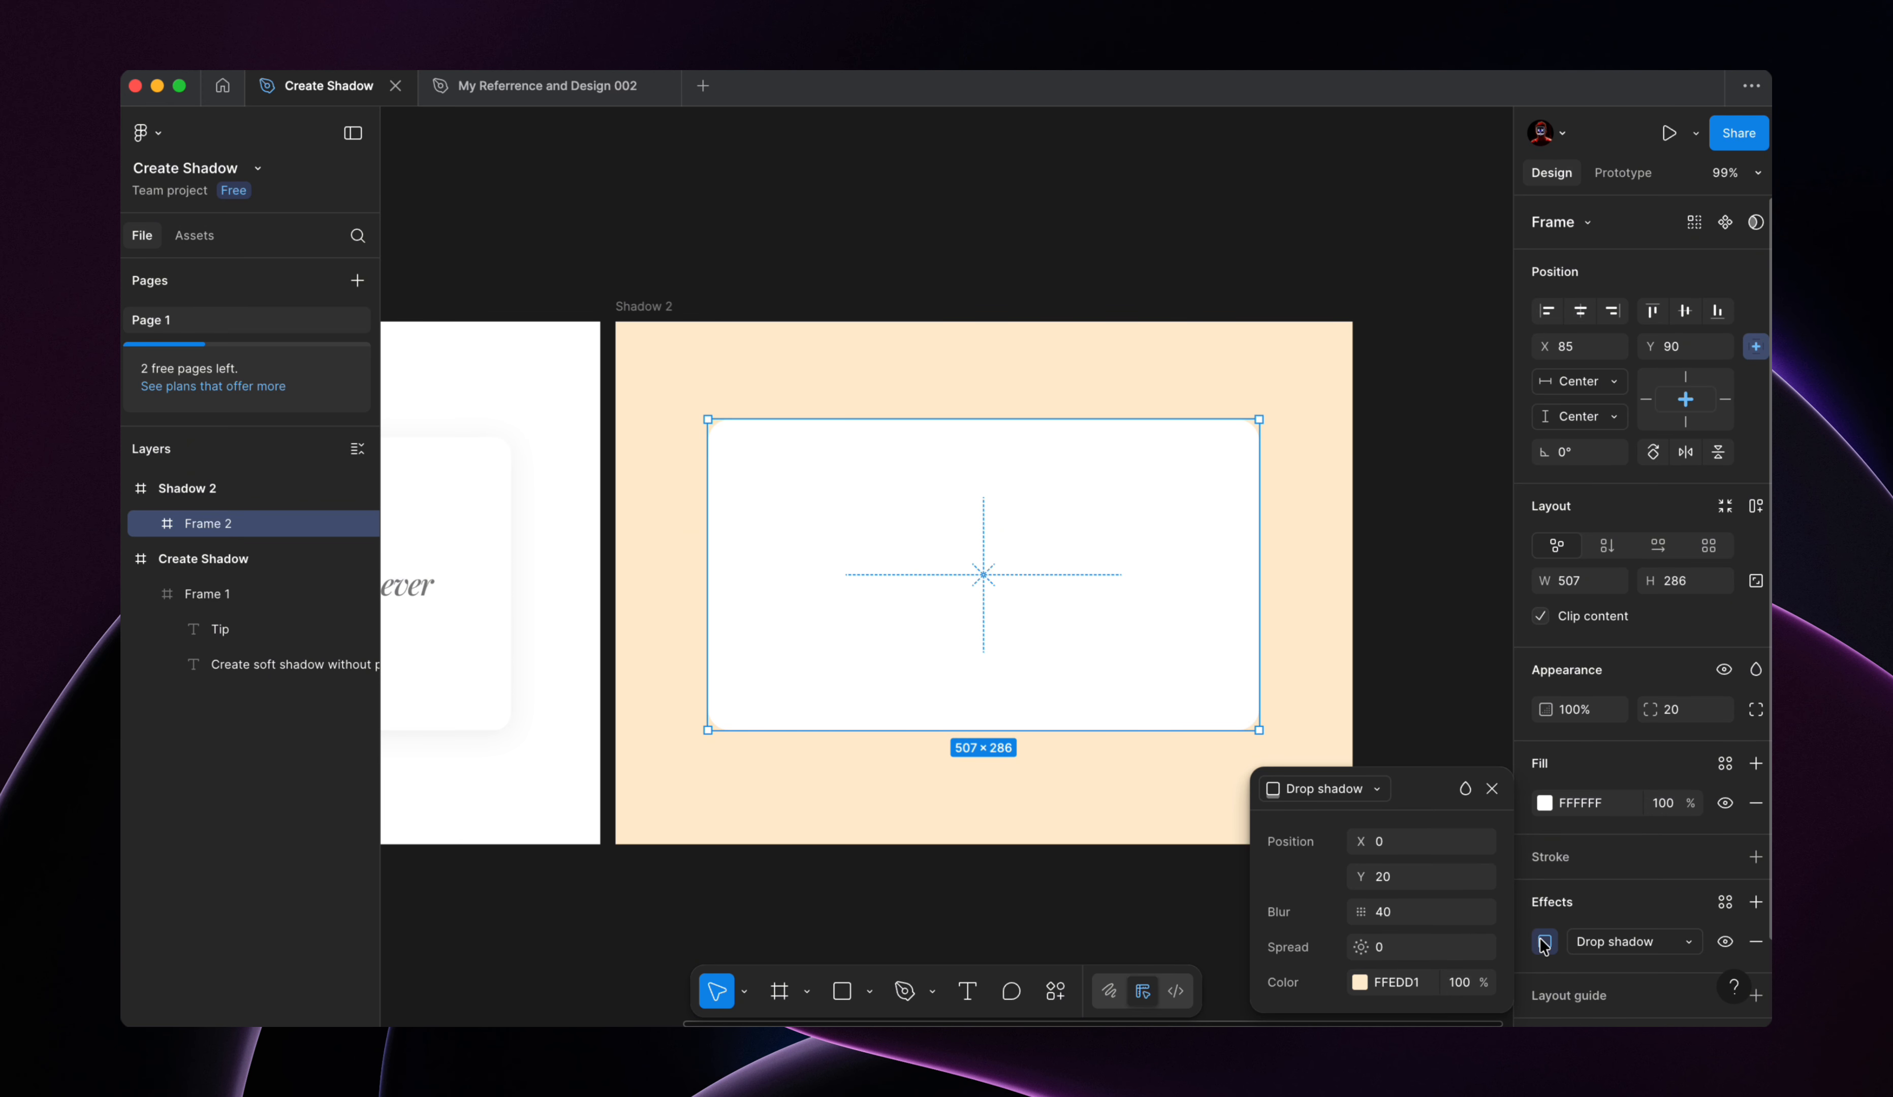
{"action": "left_click", "coordinate": [1360, 982]}
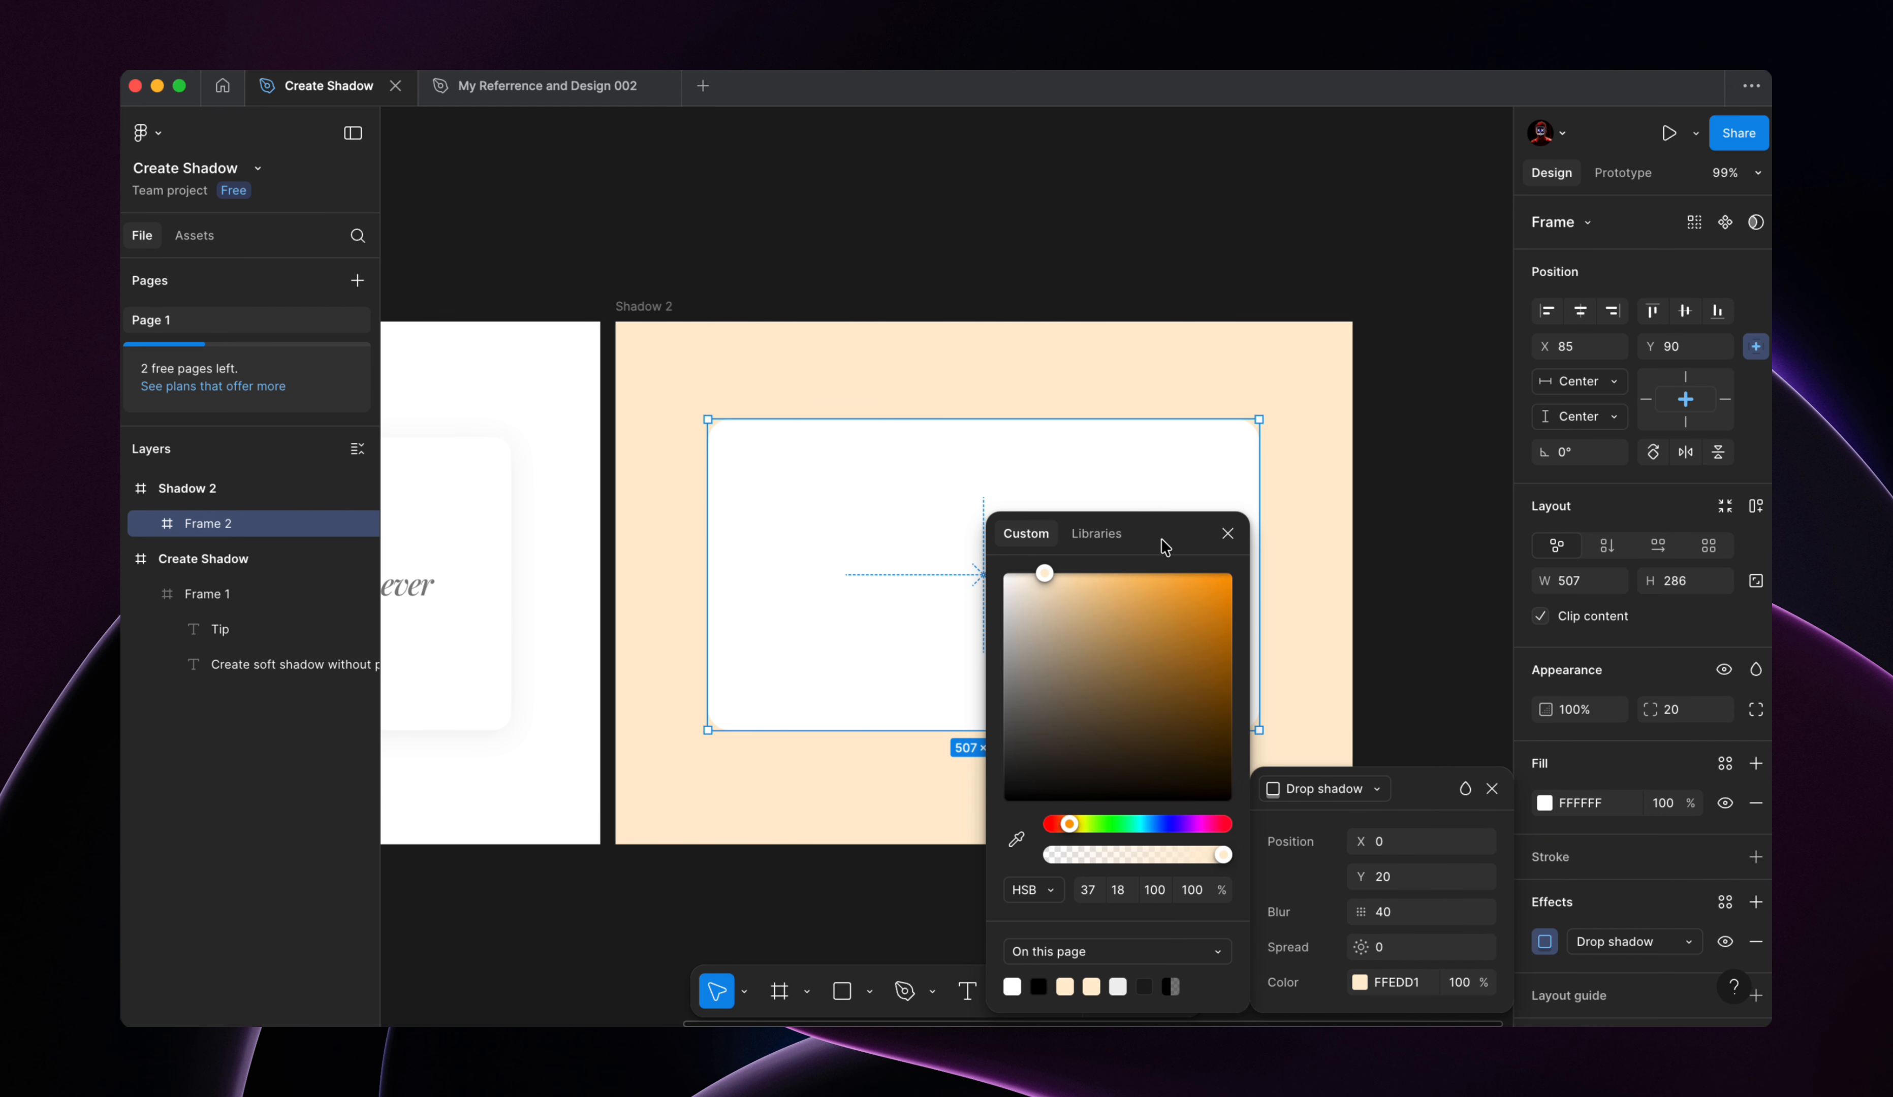
{"action": "left_click_drag", "start_coordinate": [1166, 548], "coordinate": [590, 449]}
{"action": "left_click", "coordinate": [589, 790]}
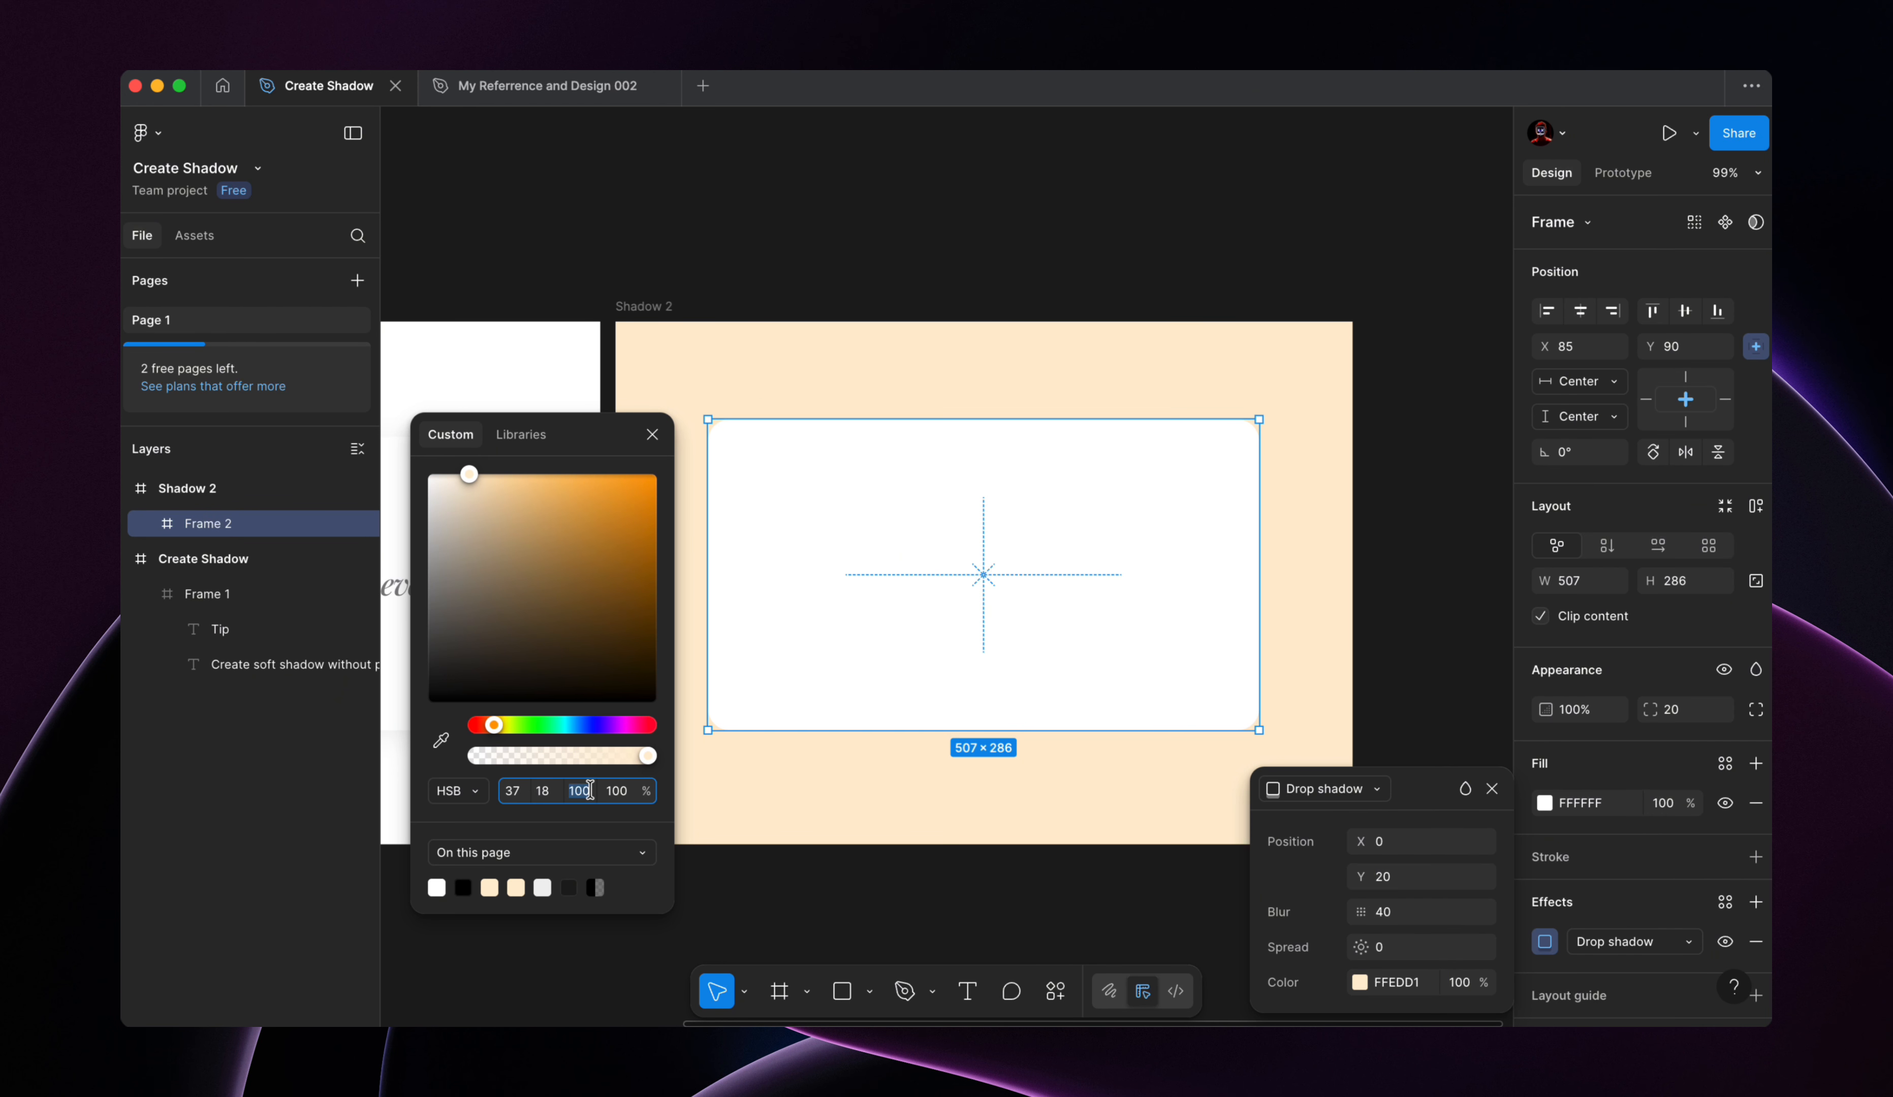
{"action": "key", "text": "Down"}
{"action": "key", "text": "Down"}
{"action": "key", "text": "Down"}
{"action": "key", "text": "Down"}
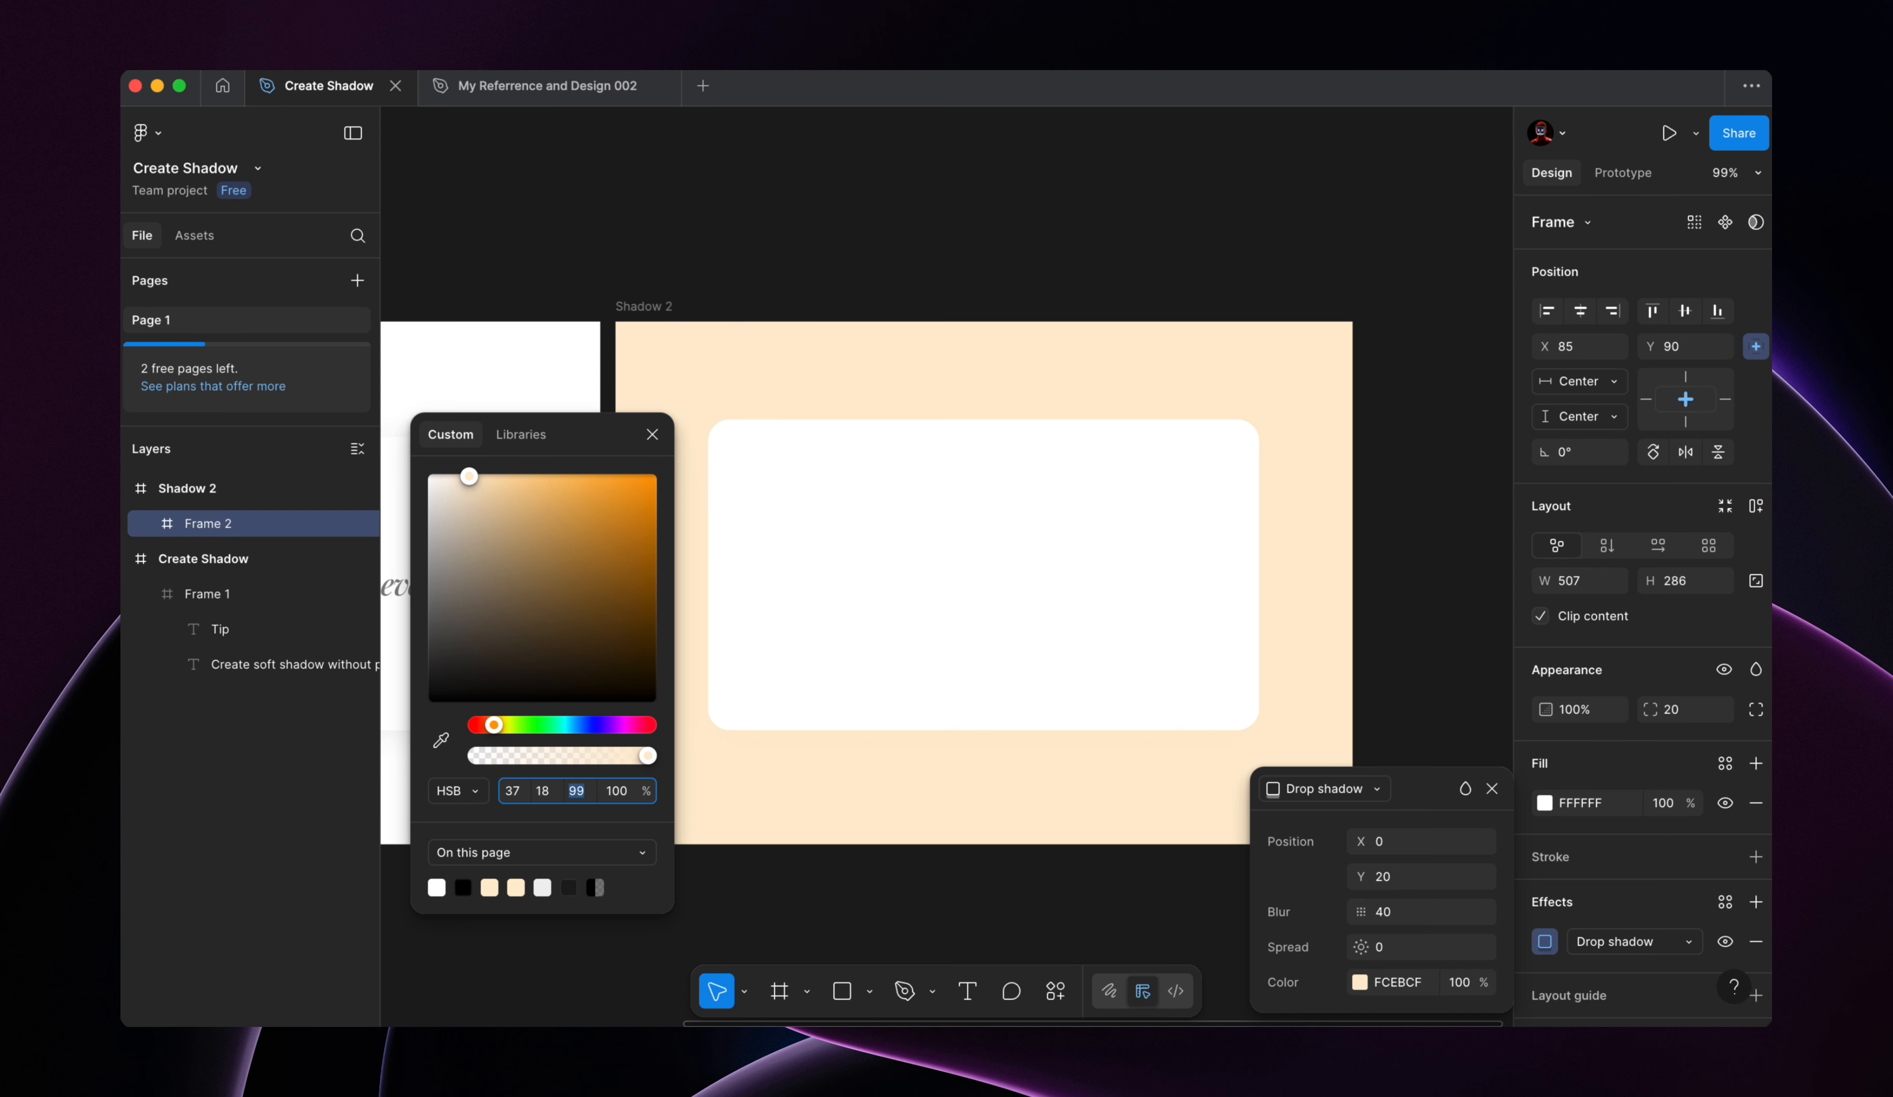
{"action": "key", "text": "Down"}
{"action": "key", "text": "Down"}
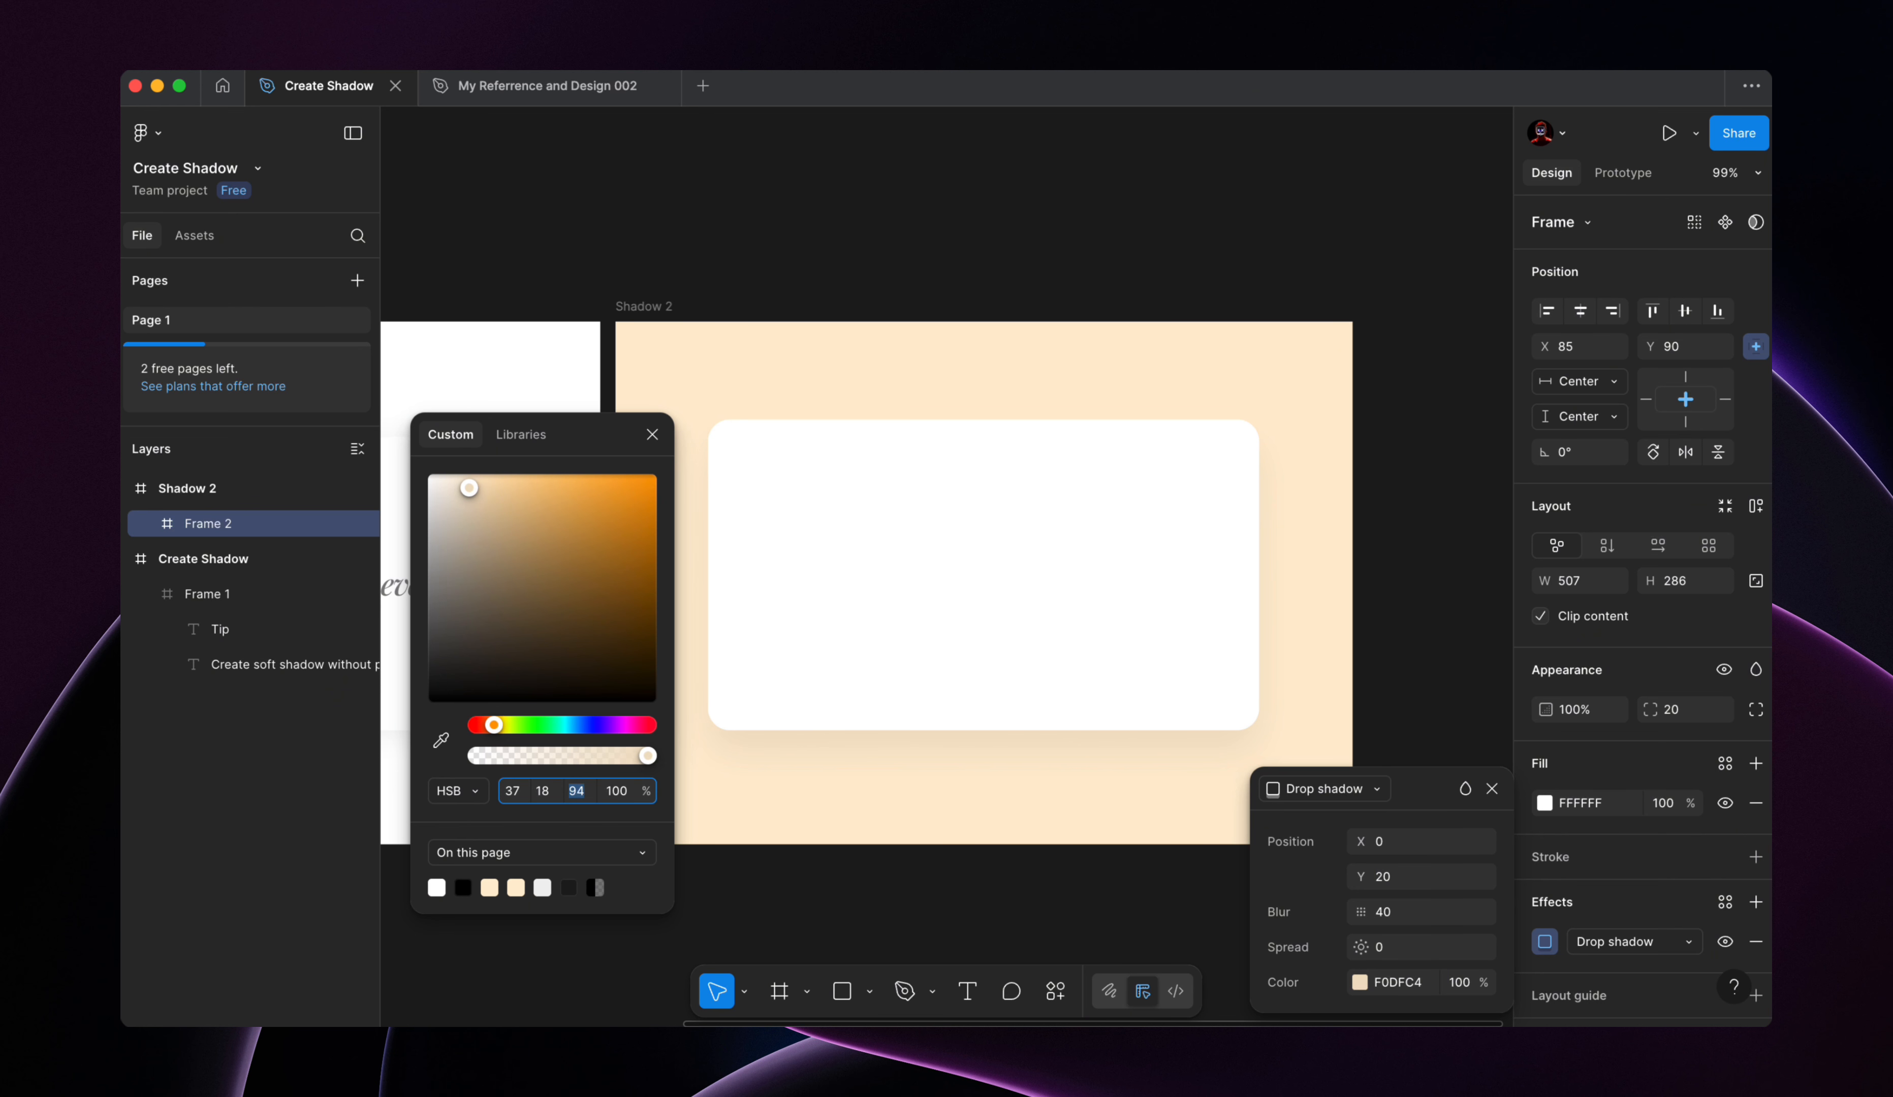
{"action": "left_click", "coordinate": [1441, 556]}
{"action": "scroll", "coordinate": [1449, 646], "scroll_direction": "right", "scroll_amount": 2}
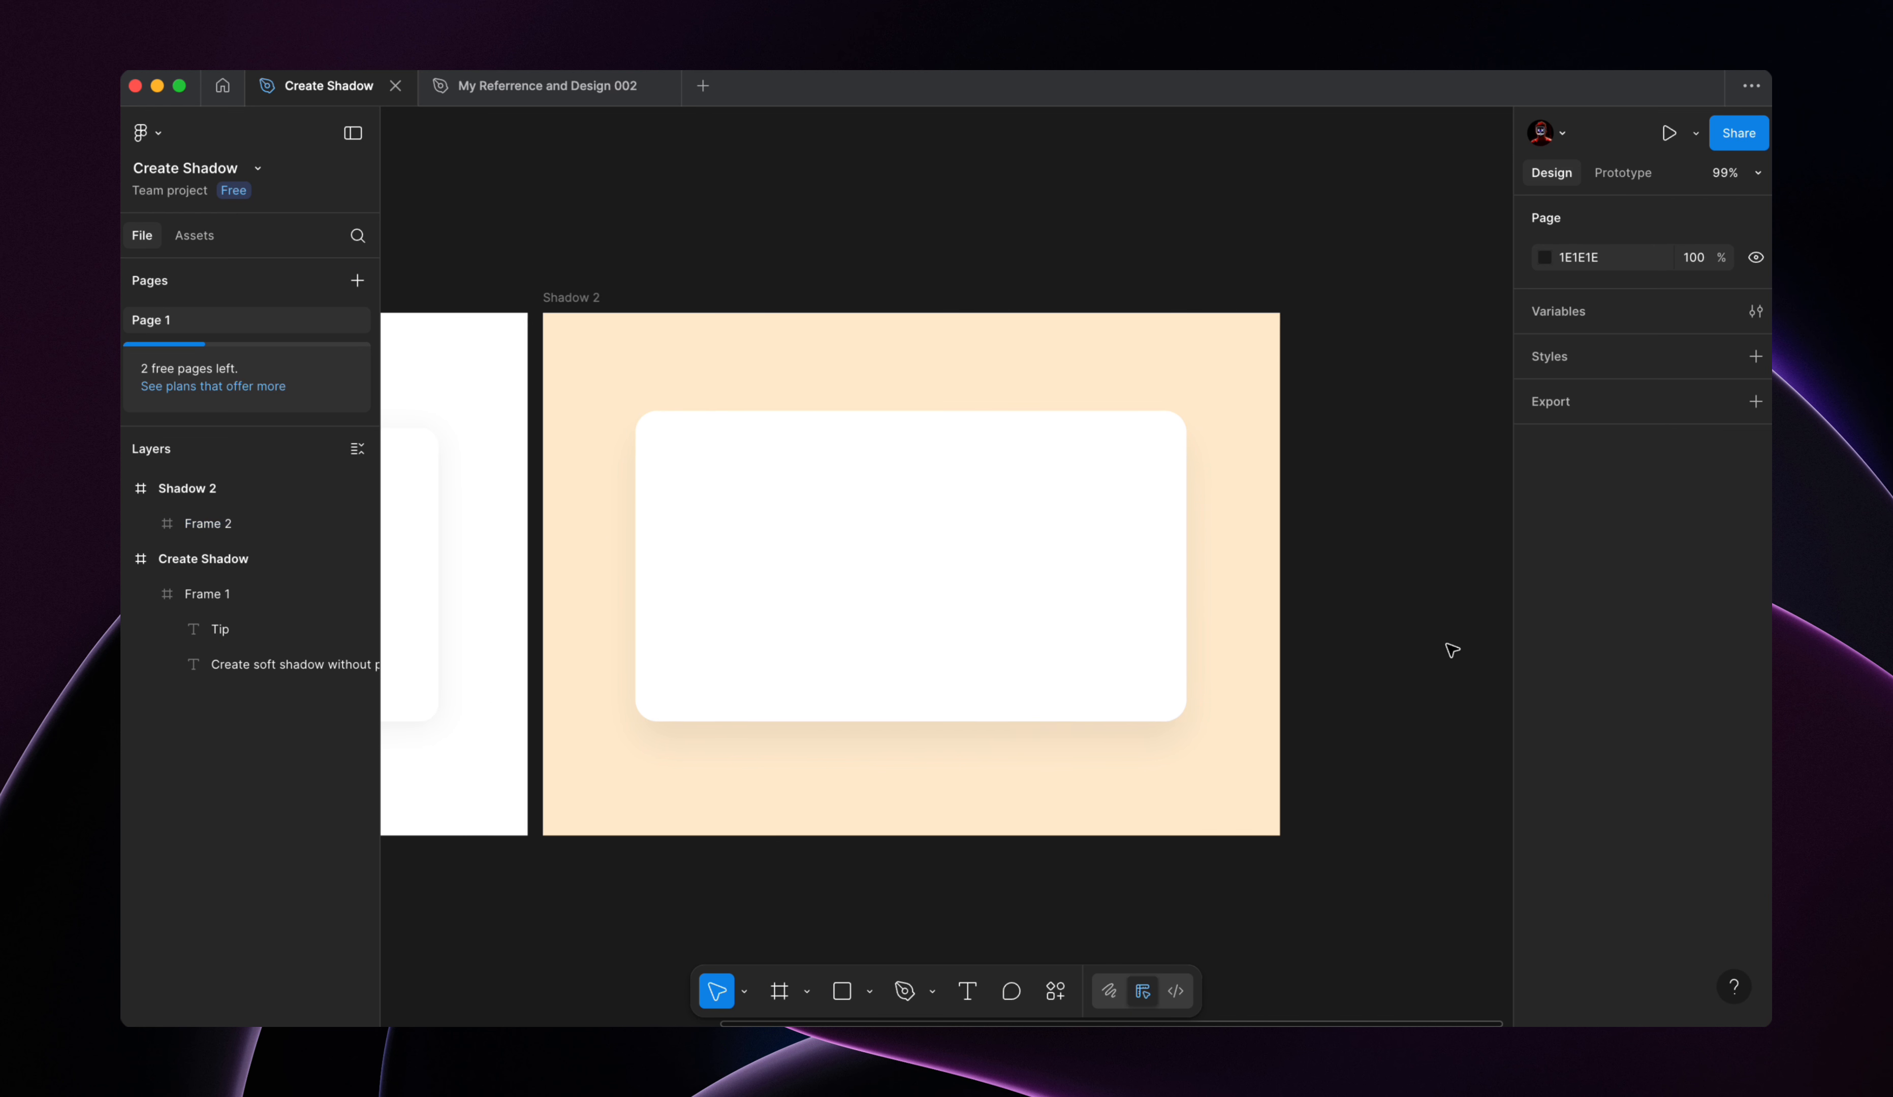
Step: Try filling the card with the copied background colour FFEDD1
{"action": "left_click", "coordinate": [981, 563]}
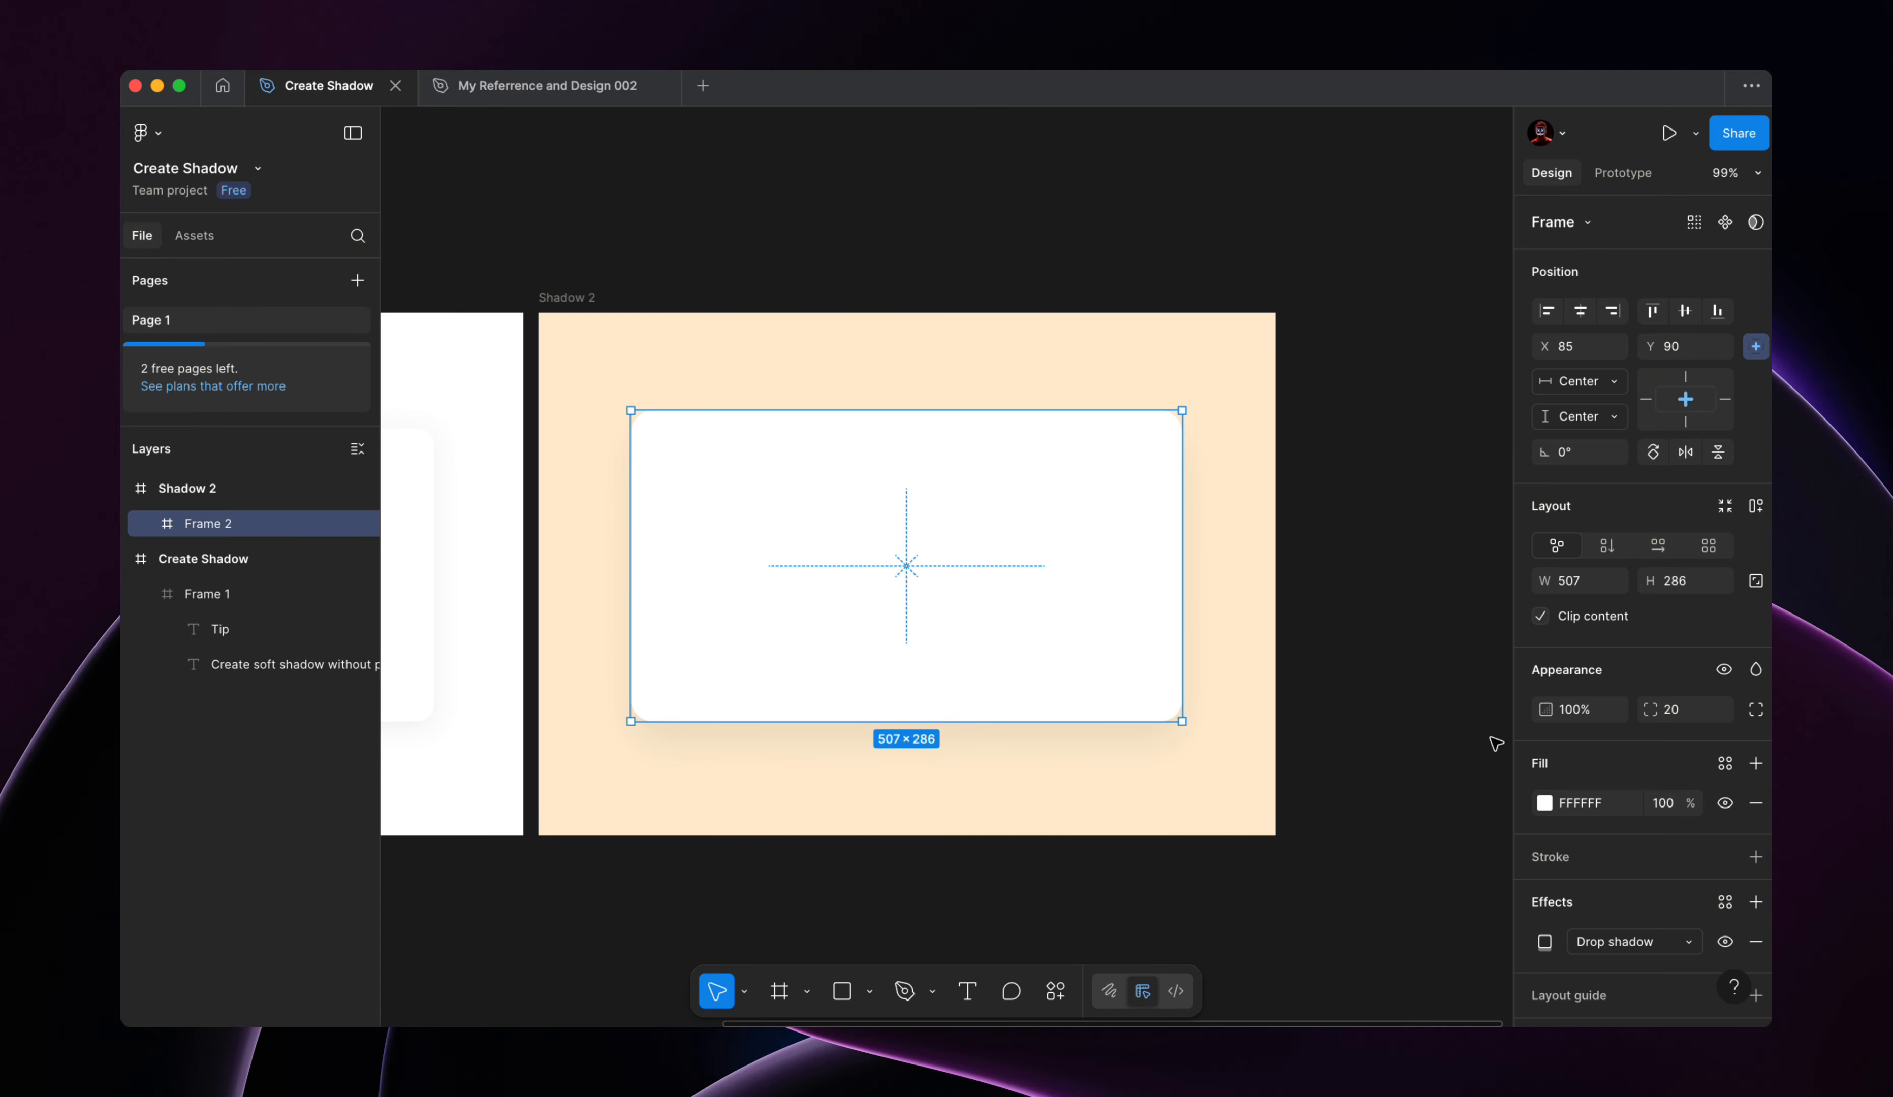
{"action": "left_click", "coordinate": [1595, 803]}
{"action": "key", "text": "super+v"}
{"action": "left_click", "coordinate": [1386, 692]}
Step: Compare the peach card's shadow with the white card's shadow in the Create Shadow frame
{"action": "scroll", "coordinate": [1373, 656], "scroll_direction": "down", "scroll_amount": 2}
{"action": "scroll", "coordinate": [1364, 661], "scroll_direction": "up", "scroll_amount": 3}
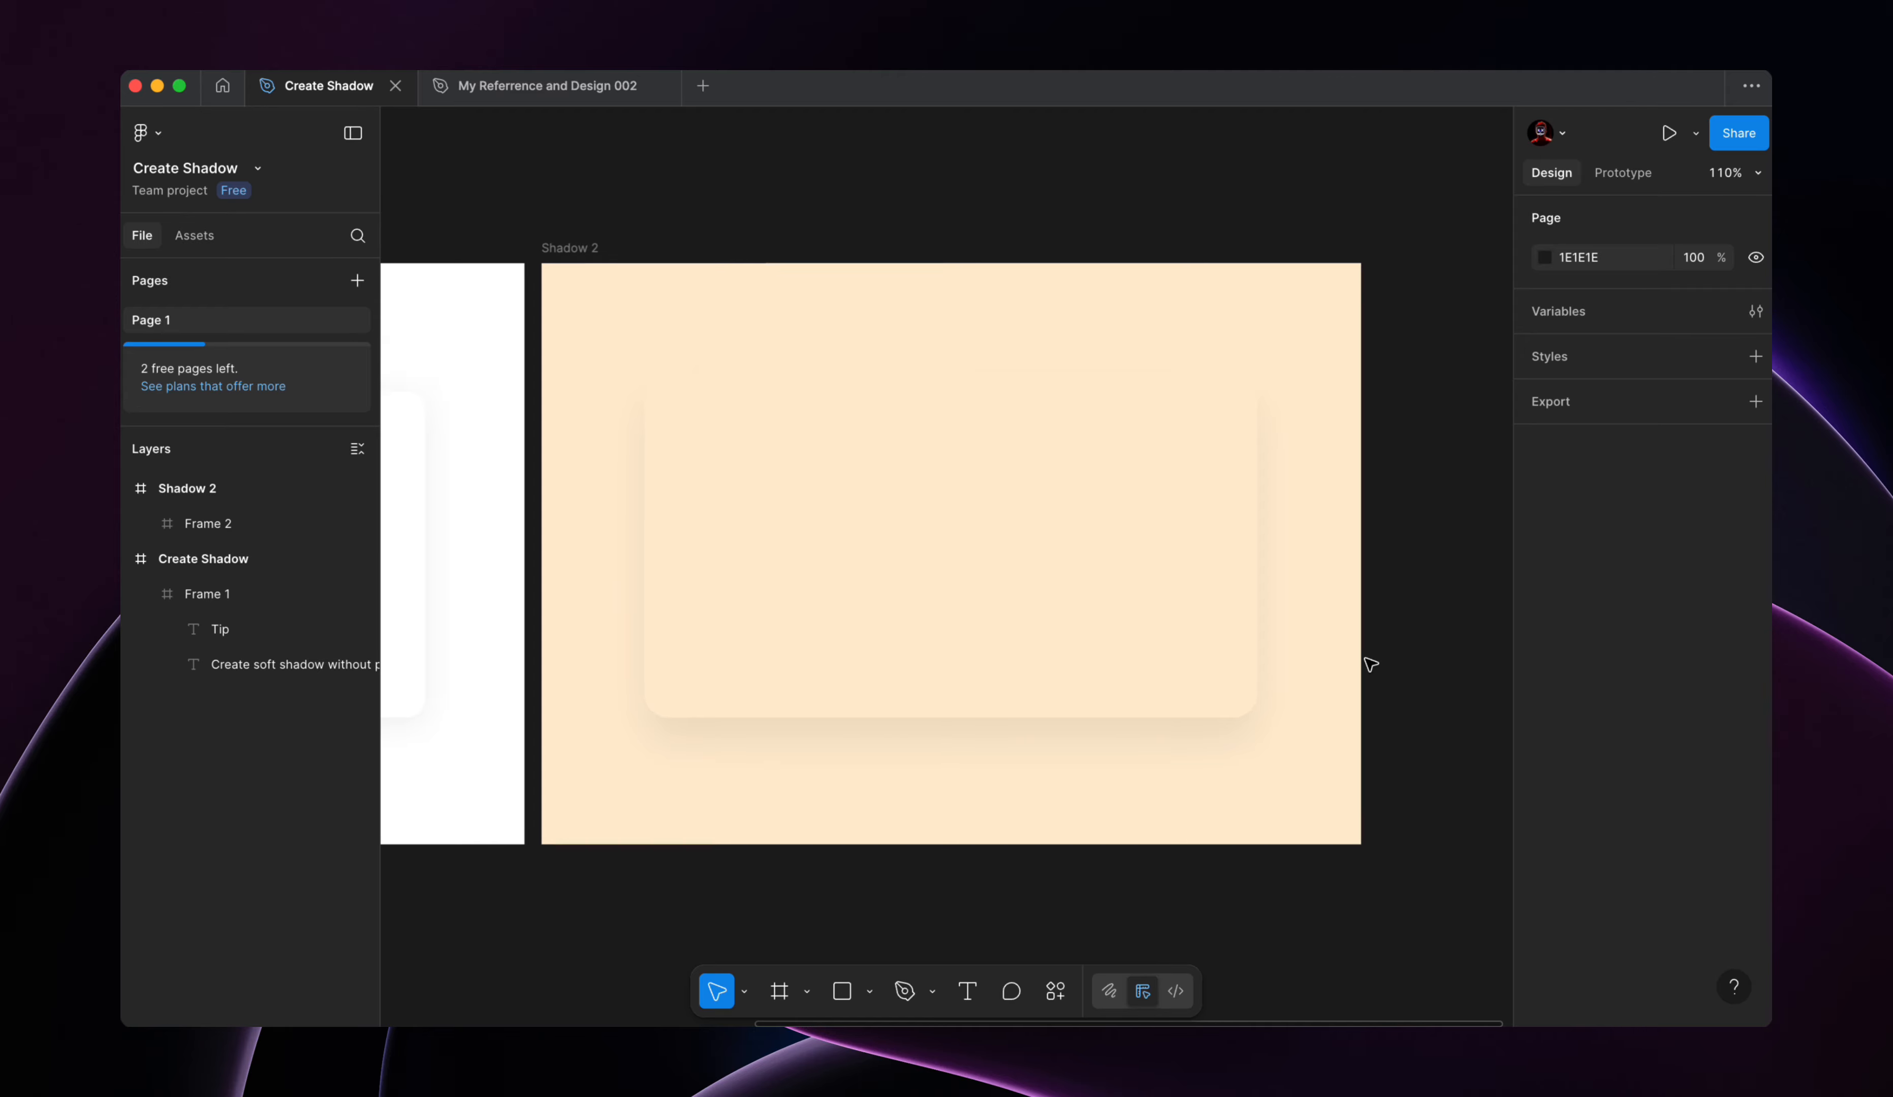
{"action": "scroll", "coordinate": [1360, 791], "scroll_direction": "left", "scroll_amount": 1}
{"action": "scroll", "coordinate": [1349, 921], "scroll_direction": "down", "scroll_amount": 2}
{"action": "scroll", "coordinate": [1319, 894], "scroll_direction": "left", "scroll_amount": 3}
{"action": "scroll", "coordinate": [1319, 867], "scroll_direction": "right", "scroll_amount": 3}
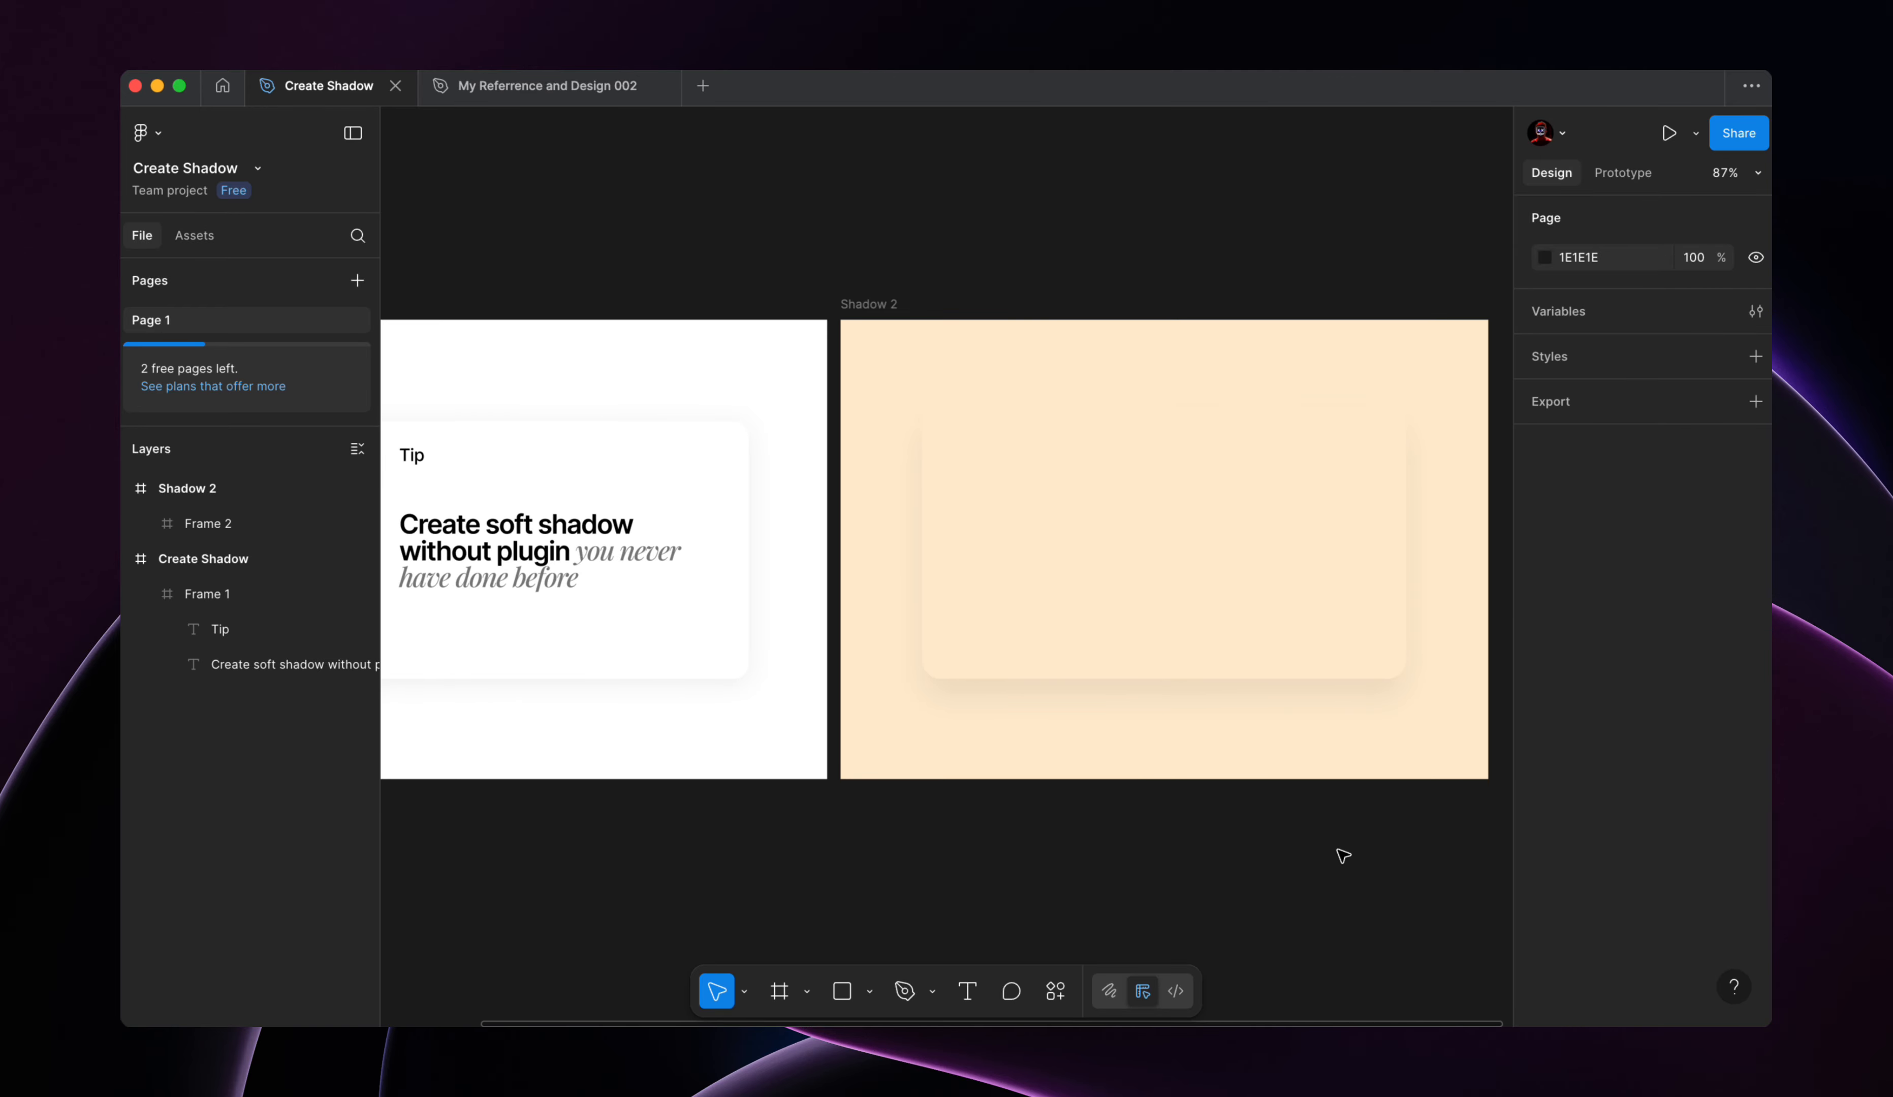
{"action": "scroll", "coordinate": [1333, 845], "scroll_direction": "up", "scroll_amount": 1}
{"action": "scroll", "coordinate": [1332, 845], "scroll_direction": "right", "scroll_amount": 1}
{"action": "scroll", "coordinate": [1086, 263], "scroll_direction": "down", "scroll_amount": 2}
{"action": "scroll", "coordinate": [1081, 313], "scroll_direction": "left", "scroll_amount": 3}
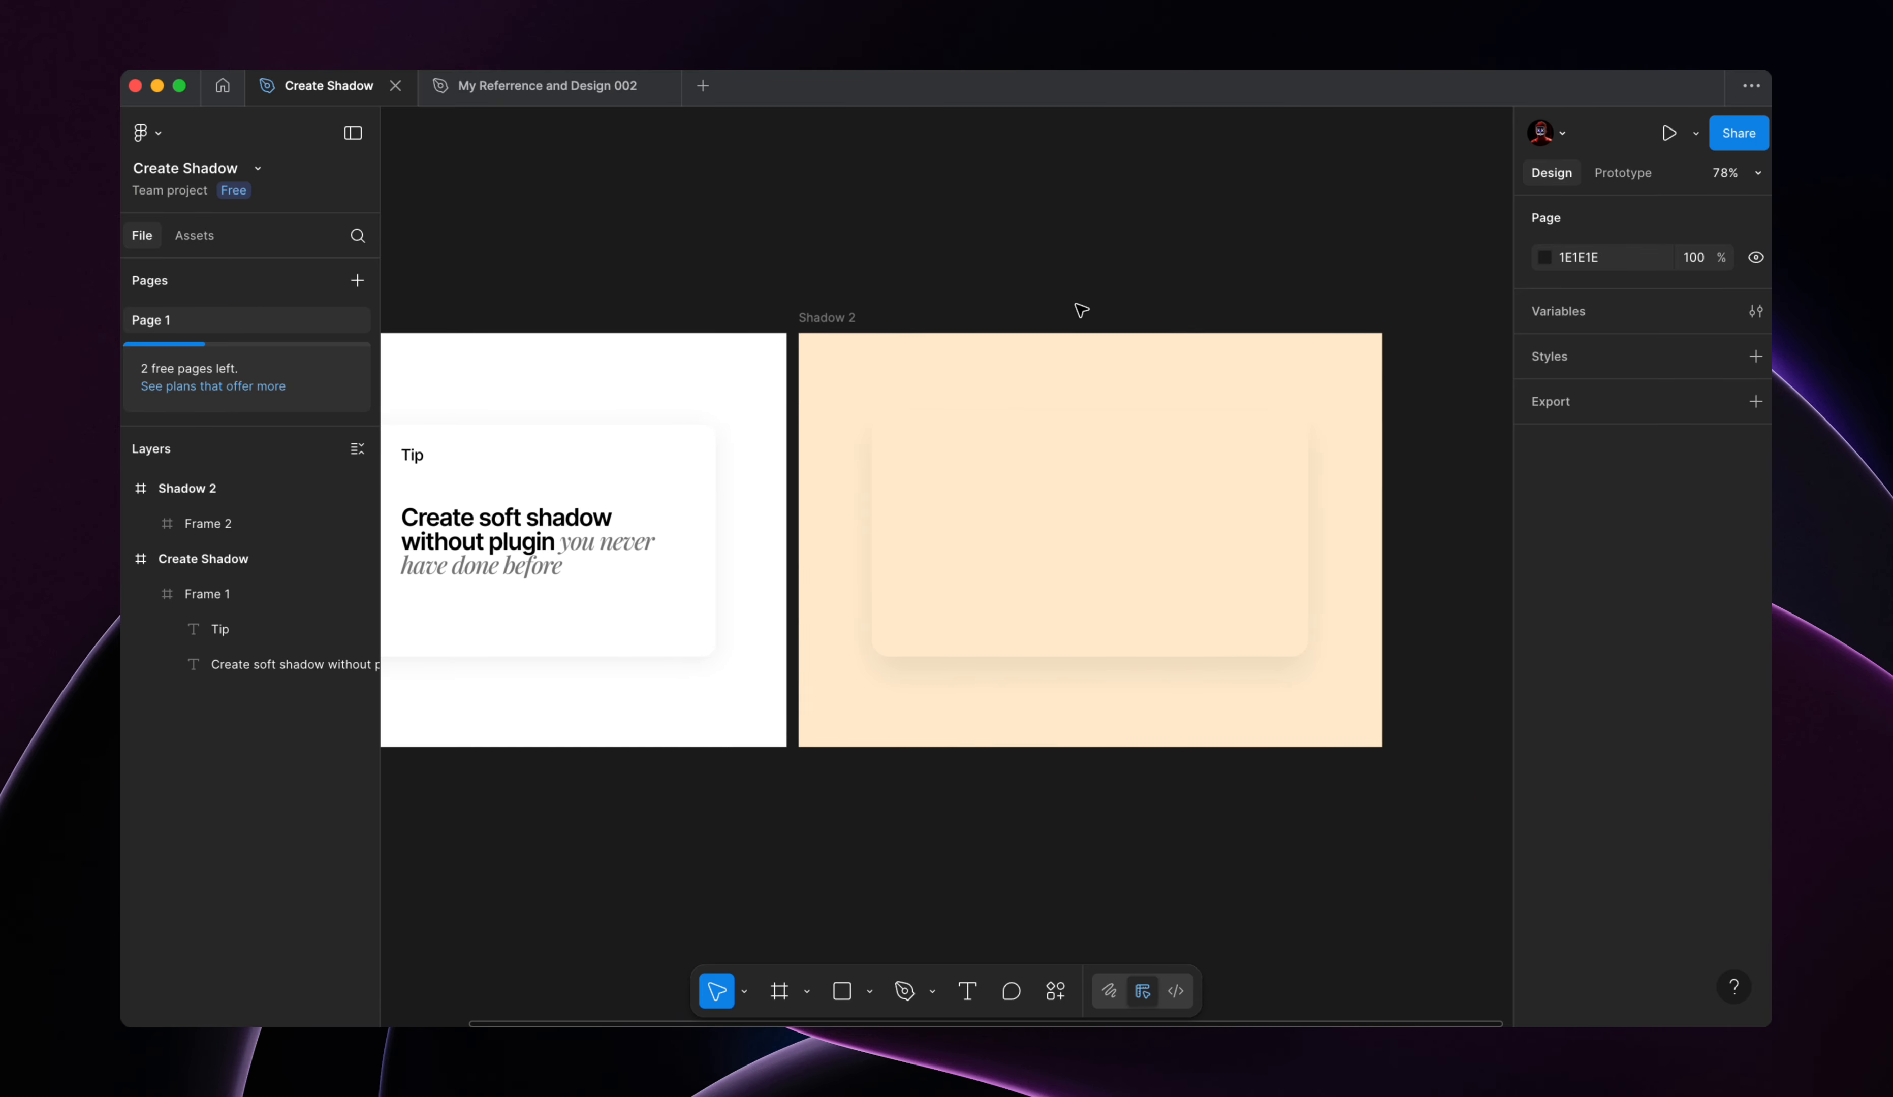
Step: Move the card in the Shadow 2 frame to X 121, Y 80 and change its fill to white
{"action": "left_click_drag", "start_coordinate": [1180, 552], "coordinate": [1168, 560]}
{"action": "scroll", "coordinate": [1168, 559], "scroll_direction": "right", "scroll_amount": 1}
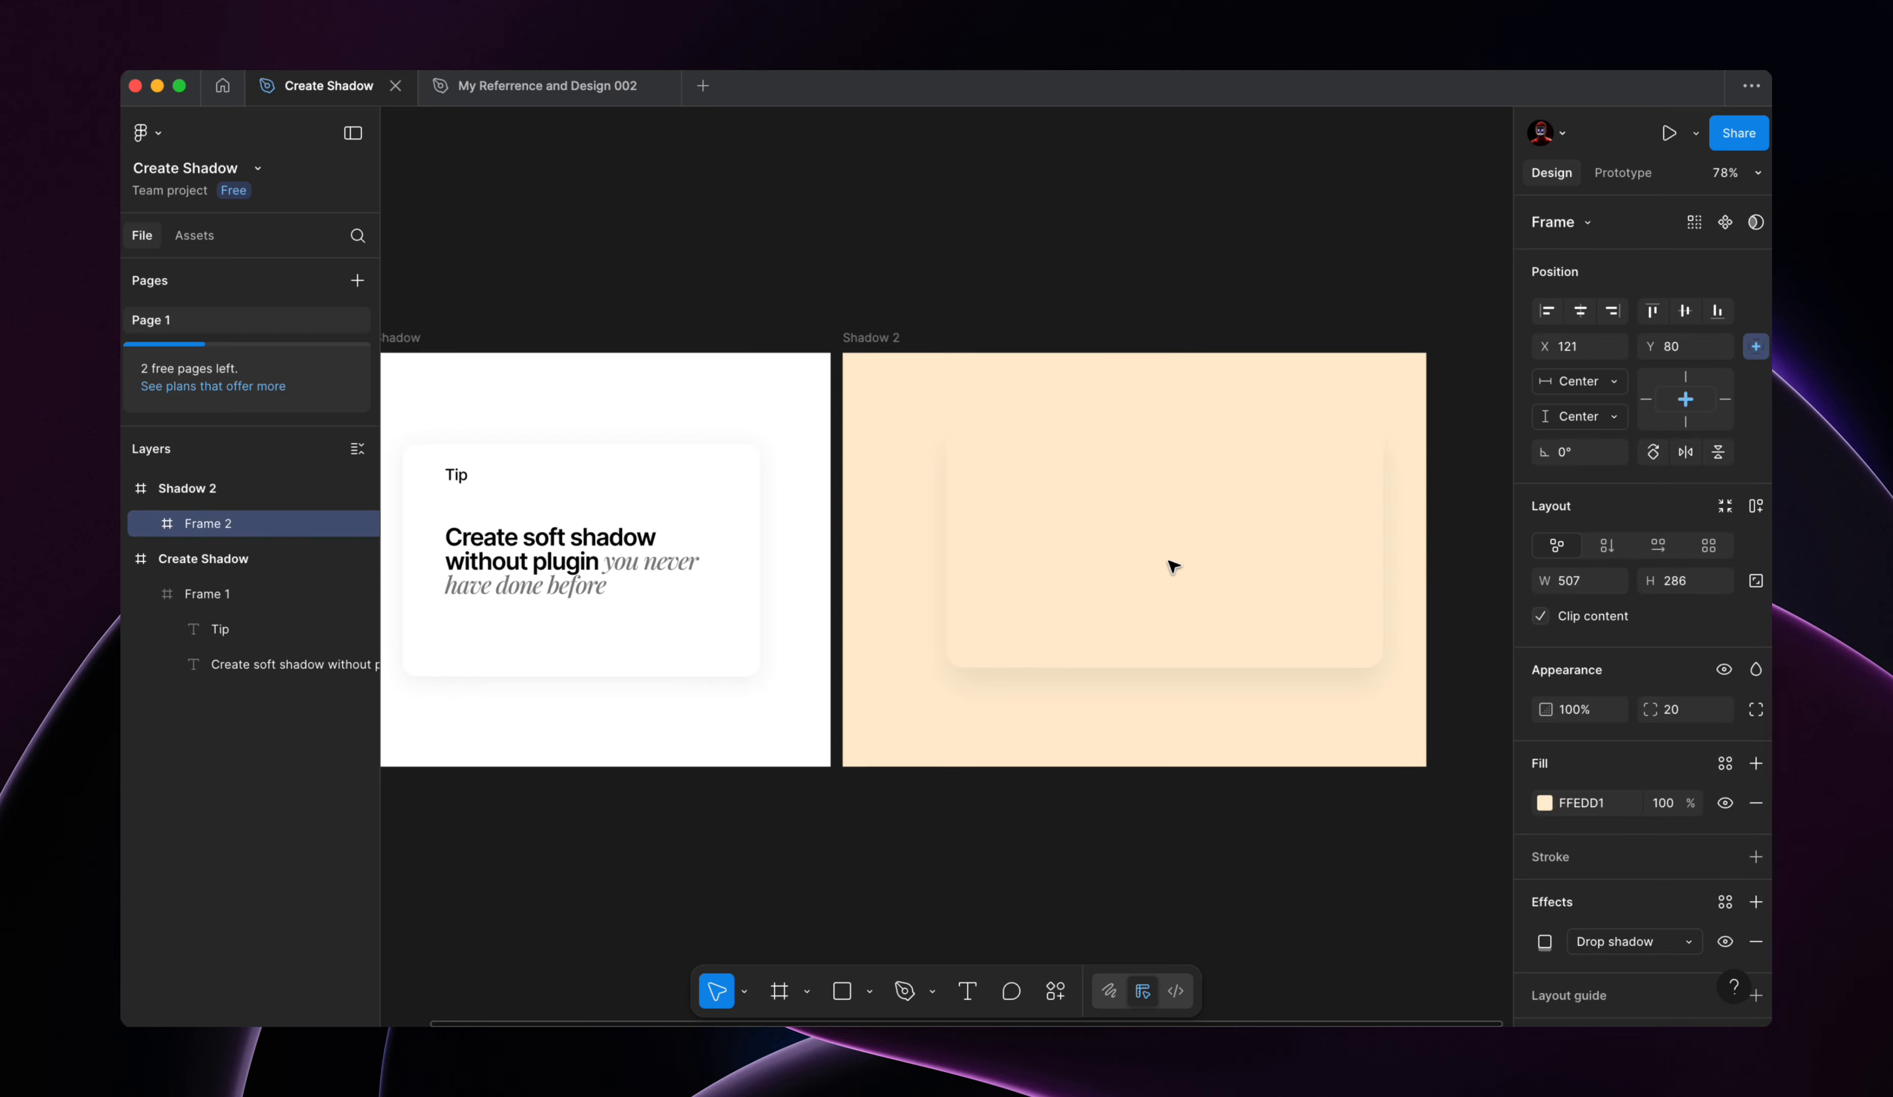
{"action": "left_click", "coordinate": [1544, 803]}
{"action": "left_click_drag", "start_coordinate": [1411, 724], "coordinate": [949, 306]}
{"action": "left_click", "coordinate": [957, 286]}
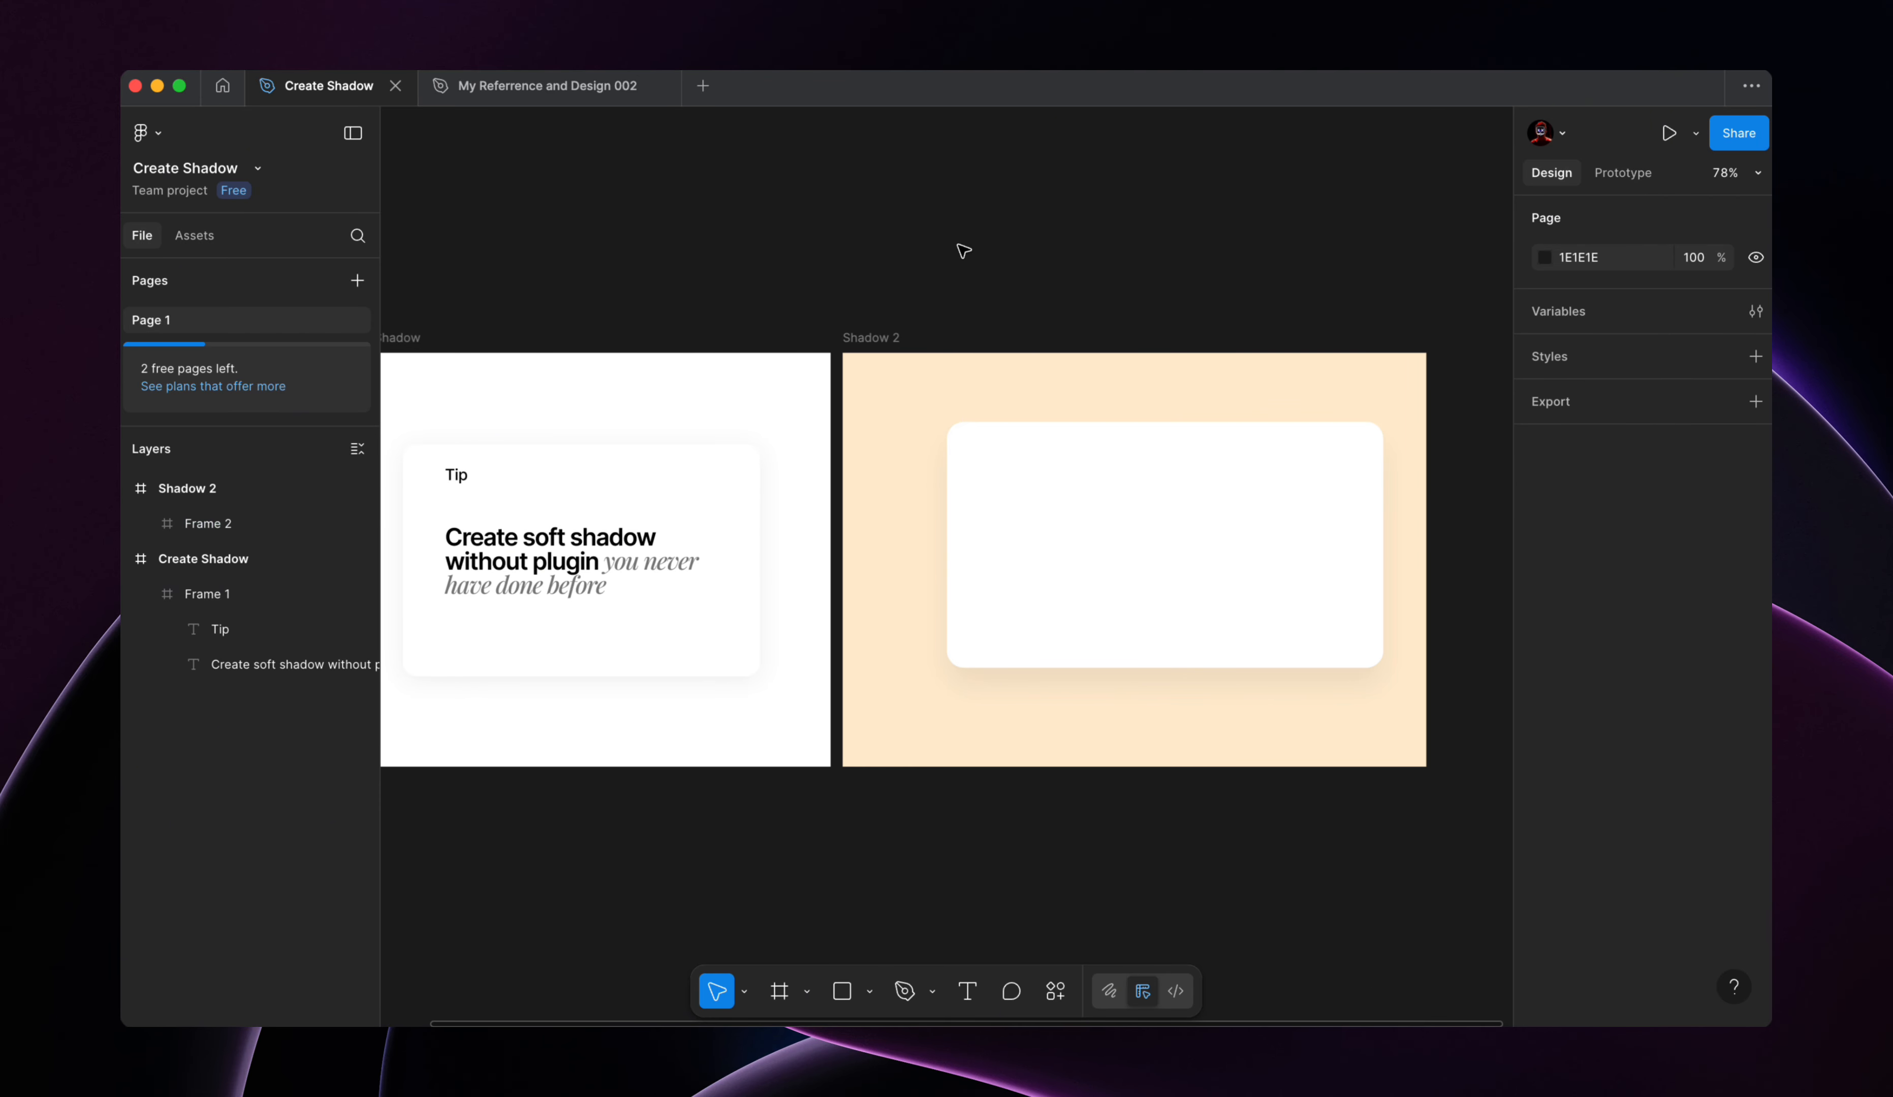
Step: Copy the Tip label and the "Create soft shadow without plugin" heading from the Create Shadow card into the Shadow 2 card
{"action": "left_click", "coordinate": [540, 574], "text": "super"}
{"action": "left_click", "coordinate": [469, 471], "text": "shift"}
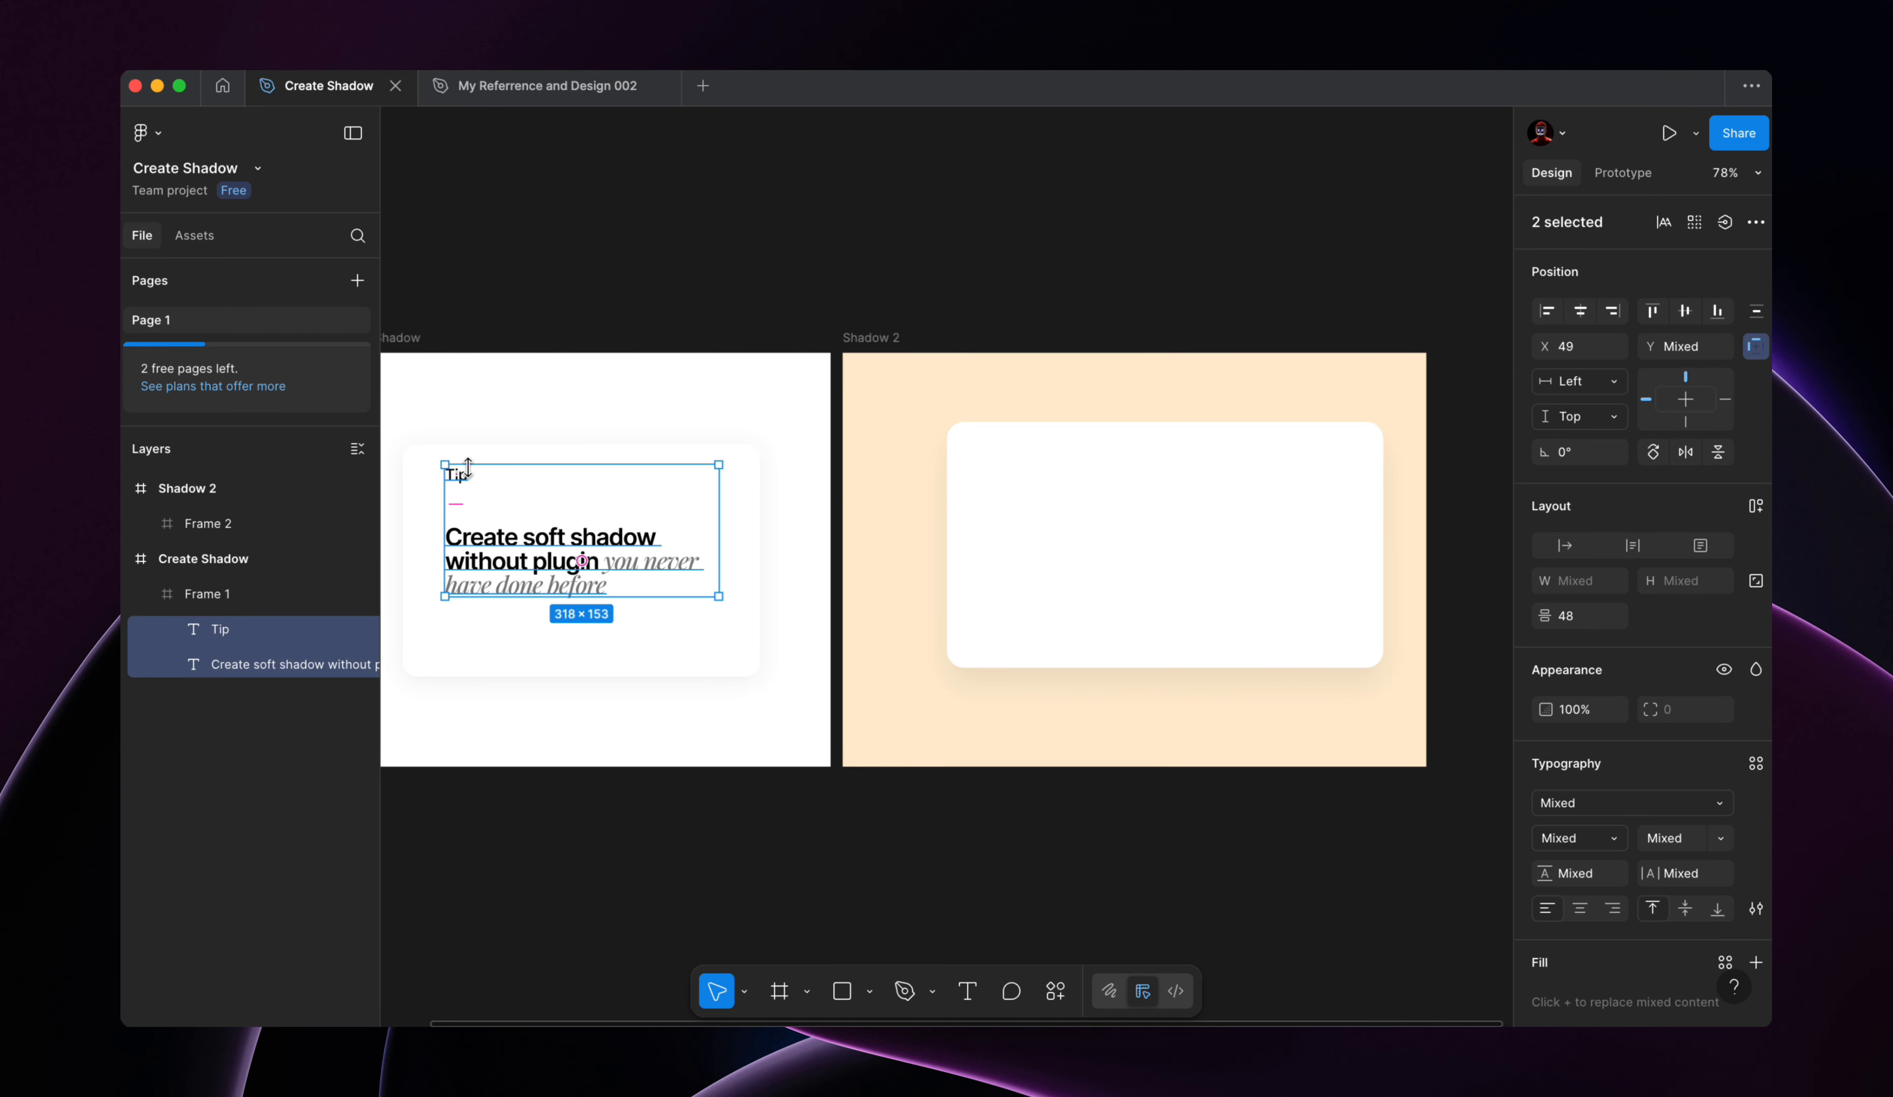
{"action": "key", "text": "super+c"}
{"action": "left_click", "coordinate": [1081, 557]}
{"action": "key", "text": "super+v"}
{"action": "scroll", "coordinate": [1107, 561], "scroll_direction": "right", "scroll_amount": 3}
{"action": "scroll", "coordinate": [1064, 526], "scroll_direction": "up", "scroll_amount": 1}
{"action": "scroll", "coordinate": [1058, 520], "scroll_direction": "up", "scroll_amount": 3}
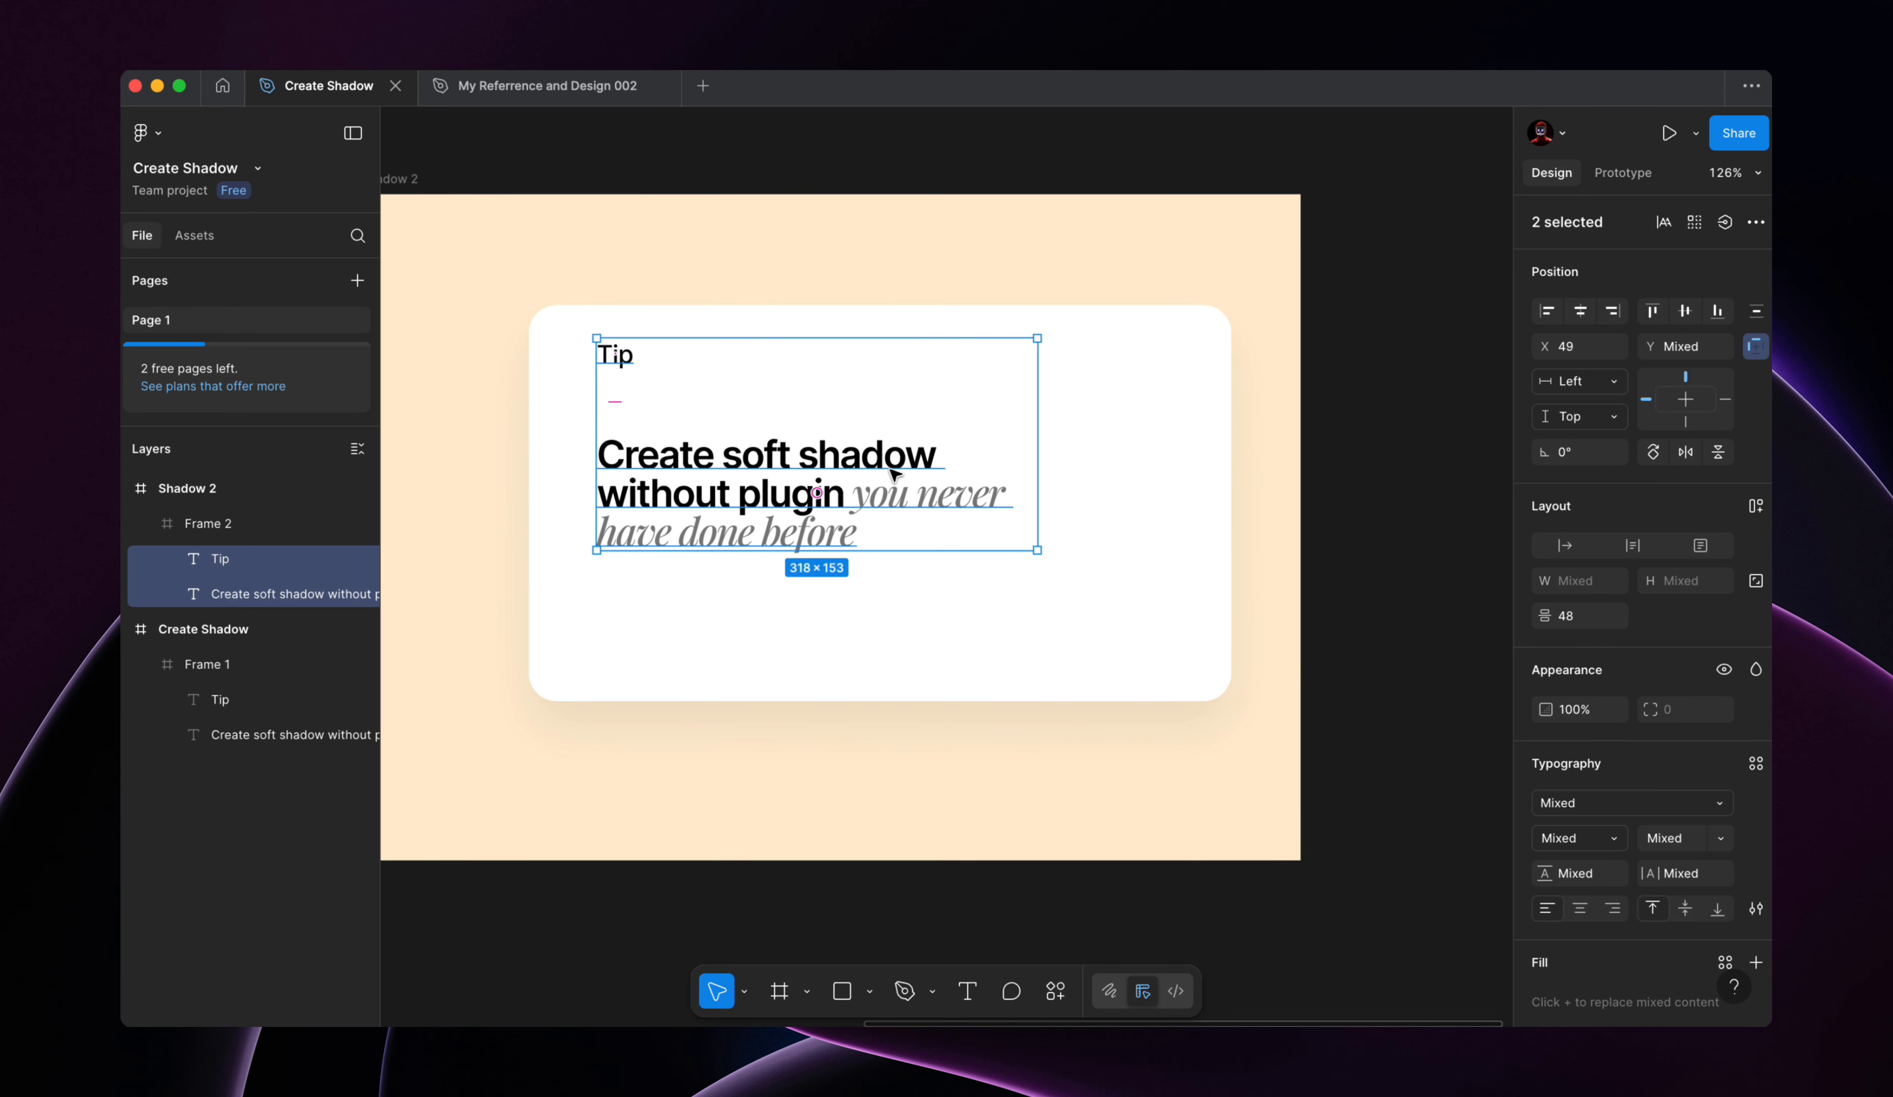
Step: Move the Tip label and heading down inside the Shadow 2 card and narrow the card to 416 wide
{"action": "left_click_drag", "start_coordinate": [893, 469], "coordinate": [890, 500]}
{"action": "left_click", "coordinate": [1206, 468]}
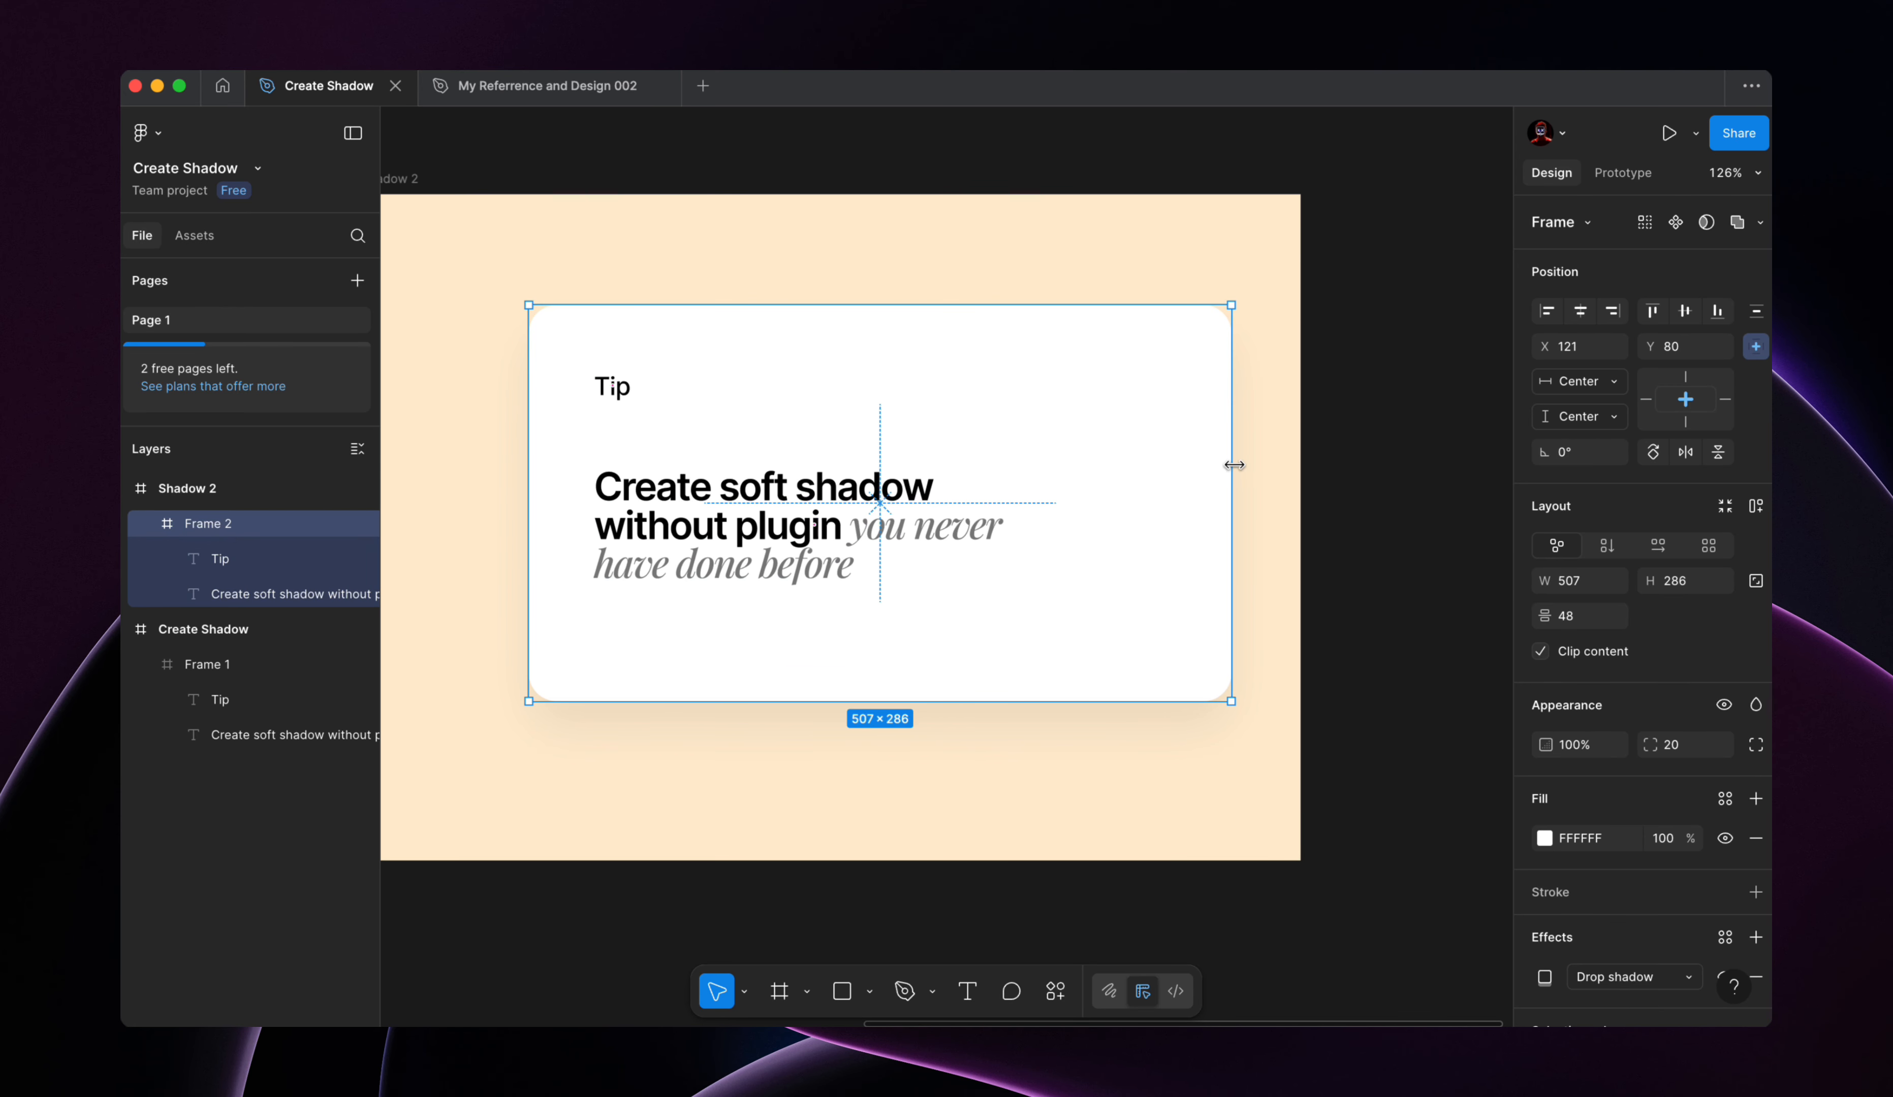
{"action": "left_click_drag", "start_coordinate": [1233, 465], "coordinate": [1104, 460]}
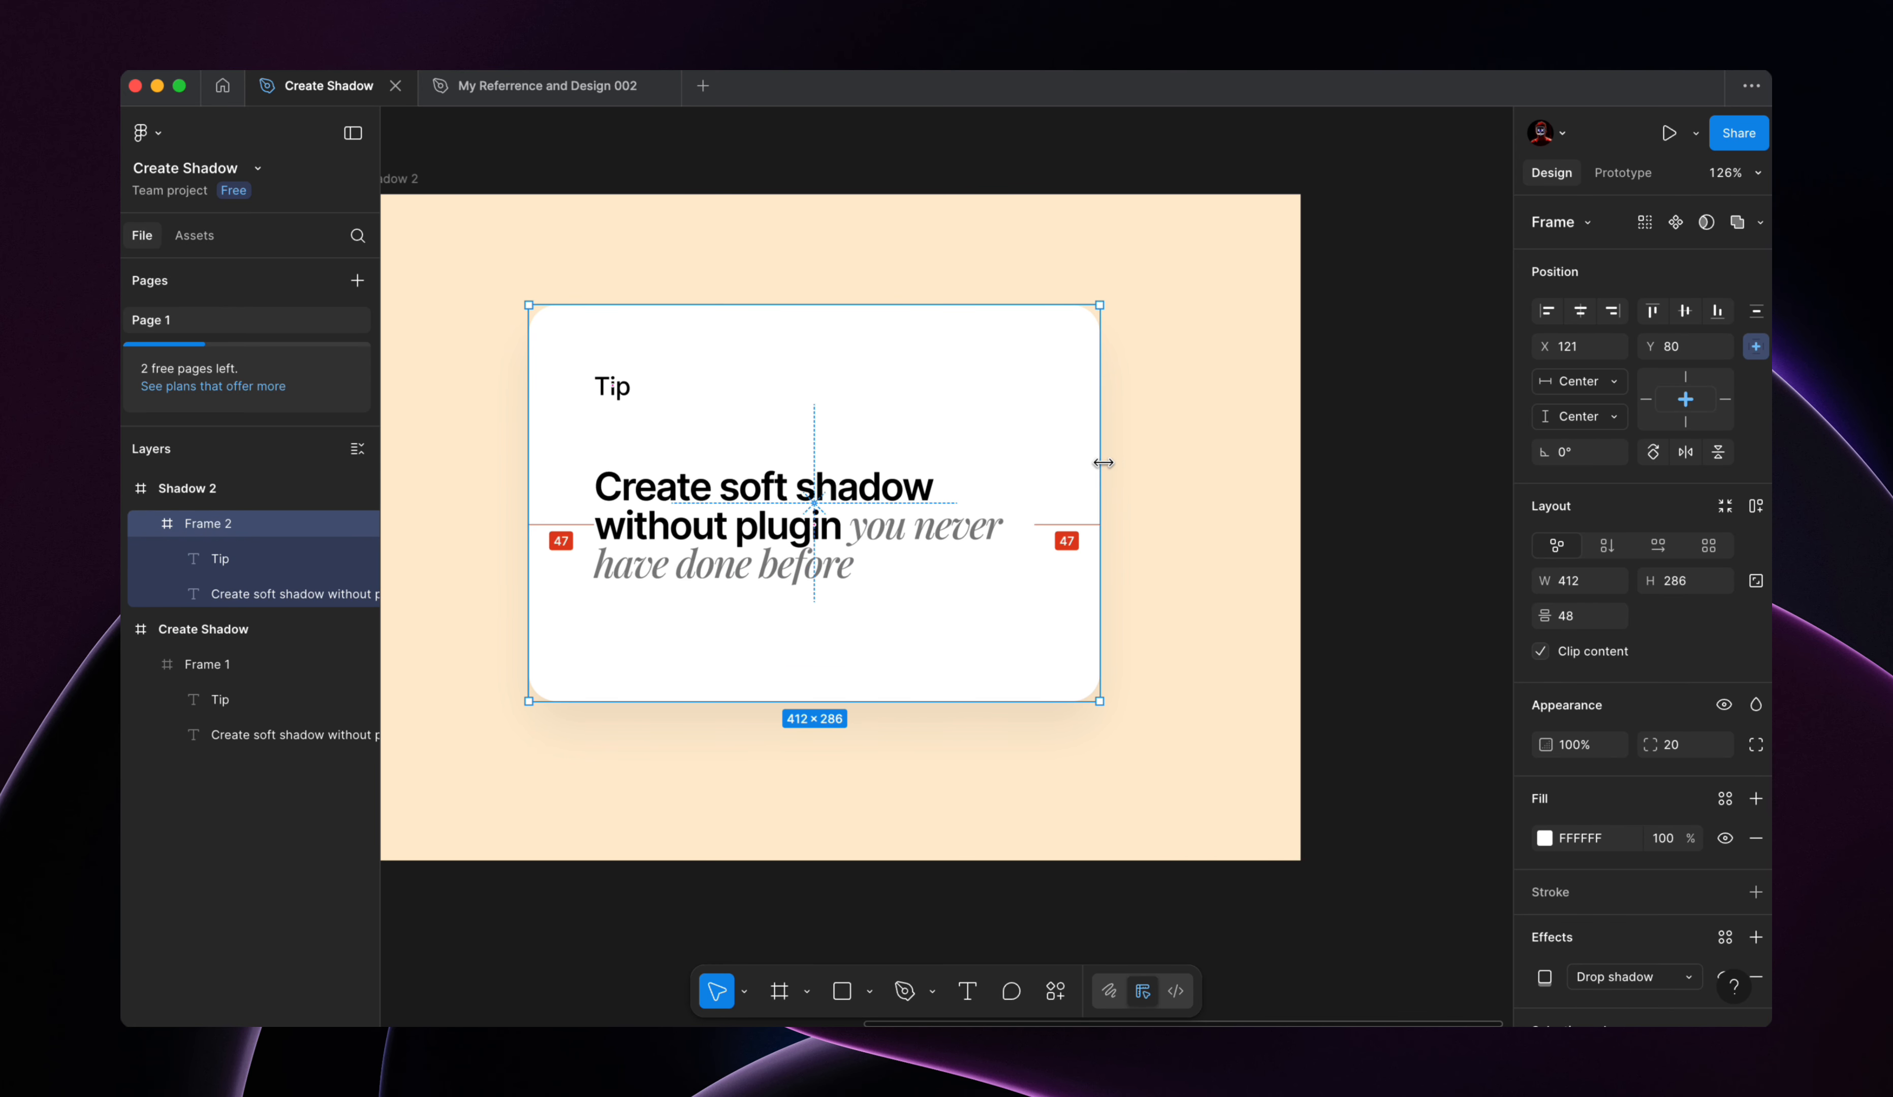
Step: Center the card horizontally and vertically within the Shadow 2 frame
{"action": "scroll", "coordinate": [1104, 459], "scroll_direction": "down", "scroll_amount": 5}
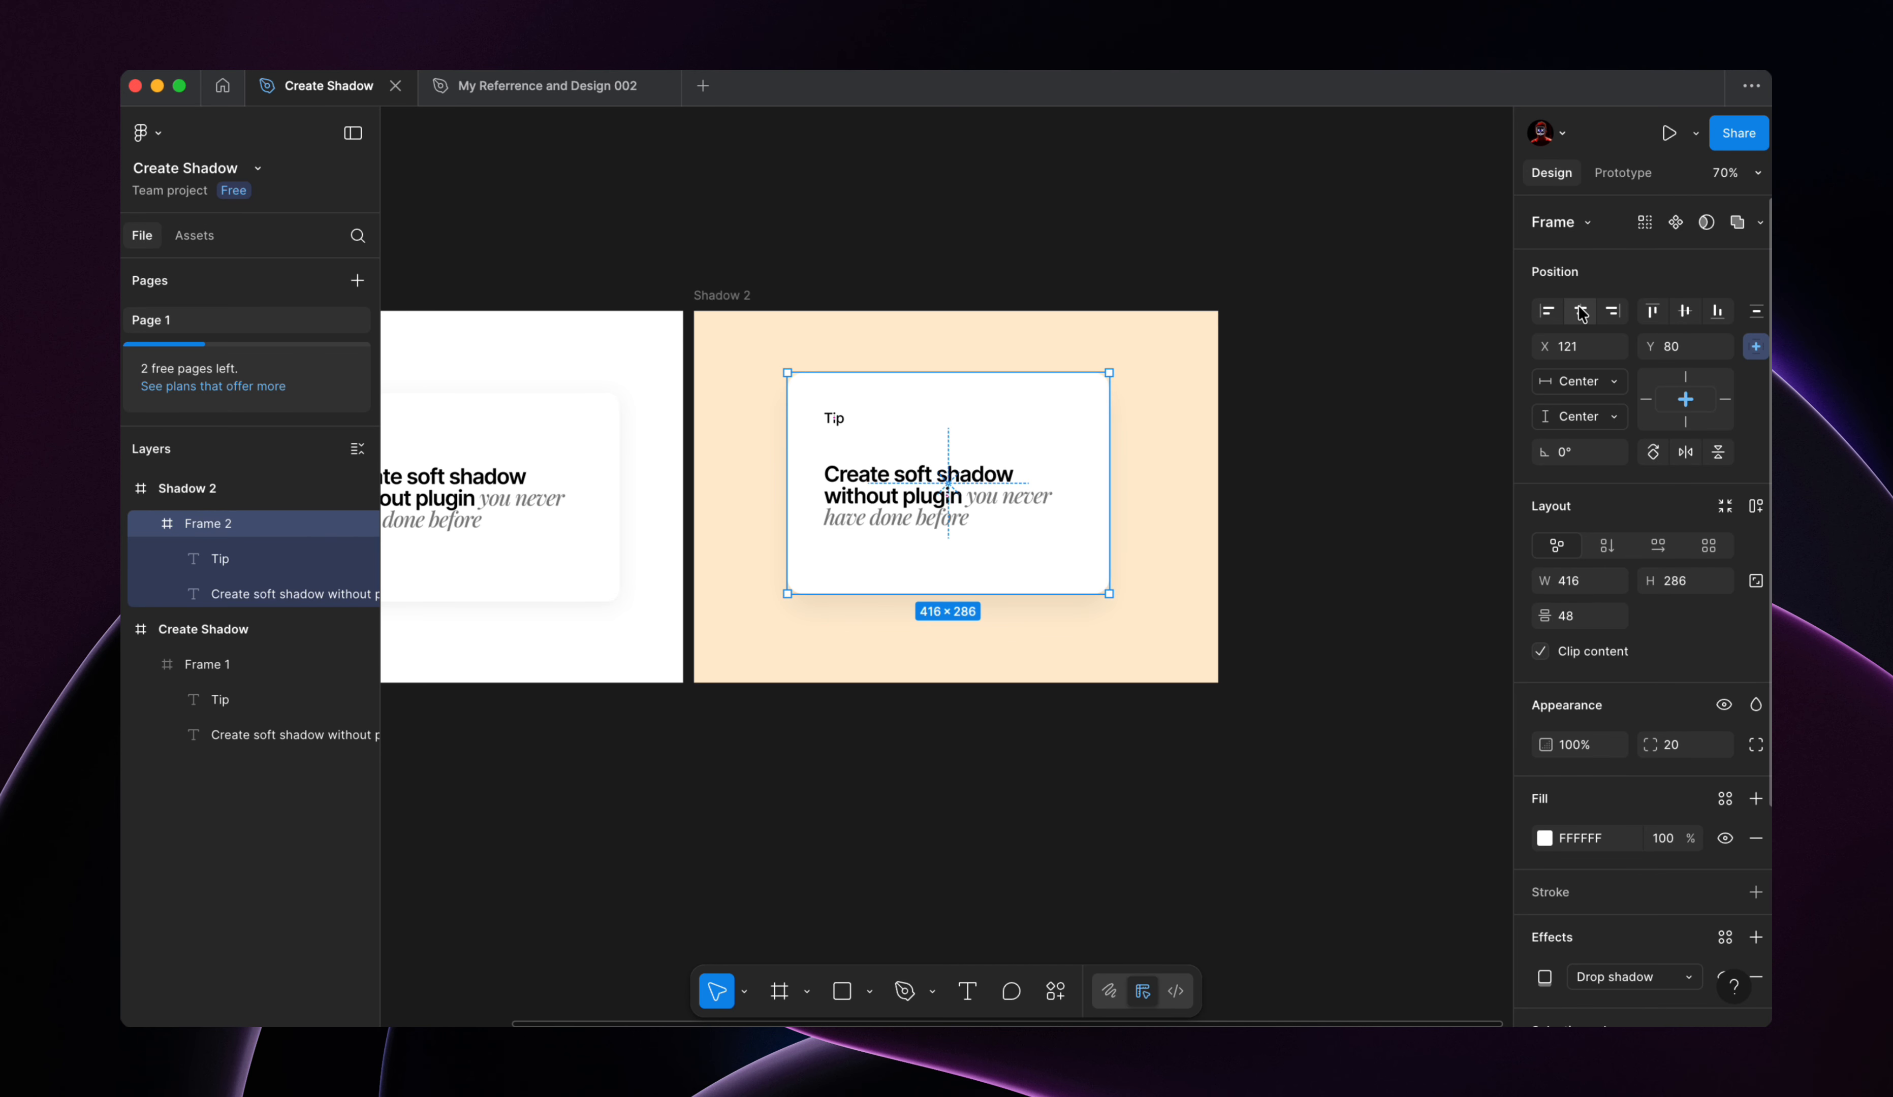
{"action": "left_click", "coordinate": [1580, 312]}
{"action": "left_click", "coordinate": [1685, 311]}
{"action": "left_click", "coordinate": [1392, 254]}
Step: Change the Shadow 2 frame's background fill to white, FFFFFF
{"action": "left_click", "coordinate": [829, 339]}
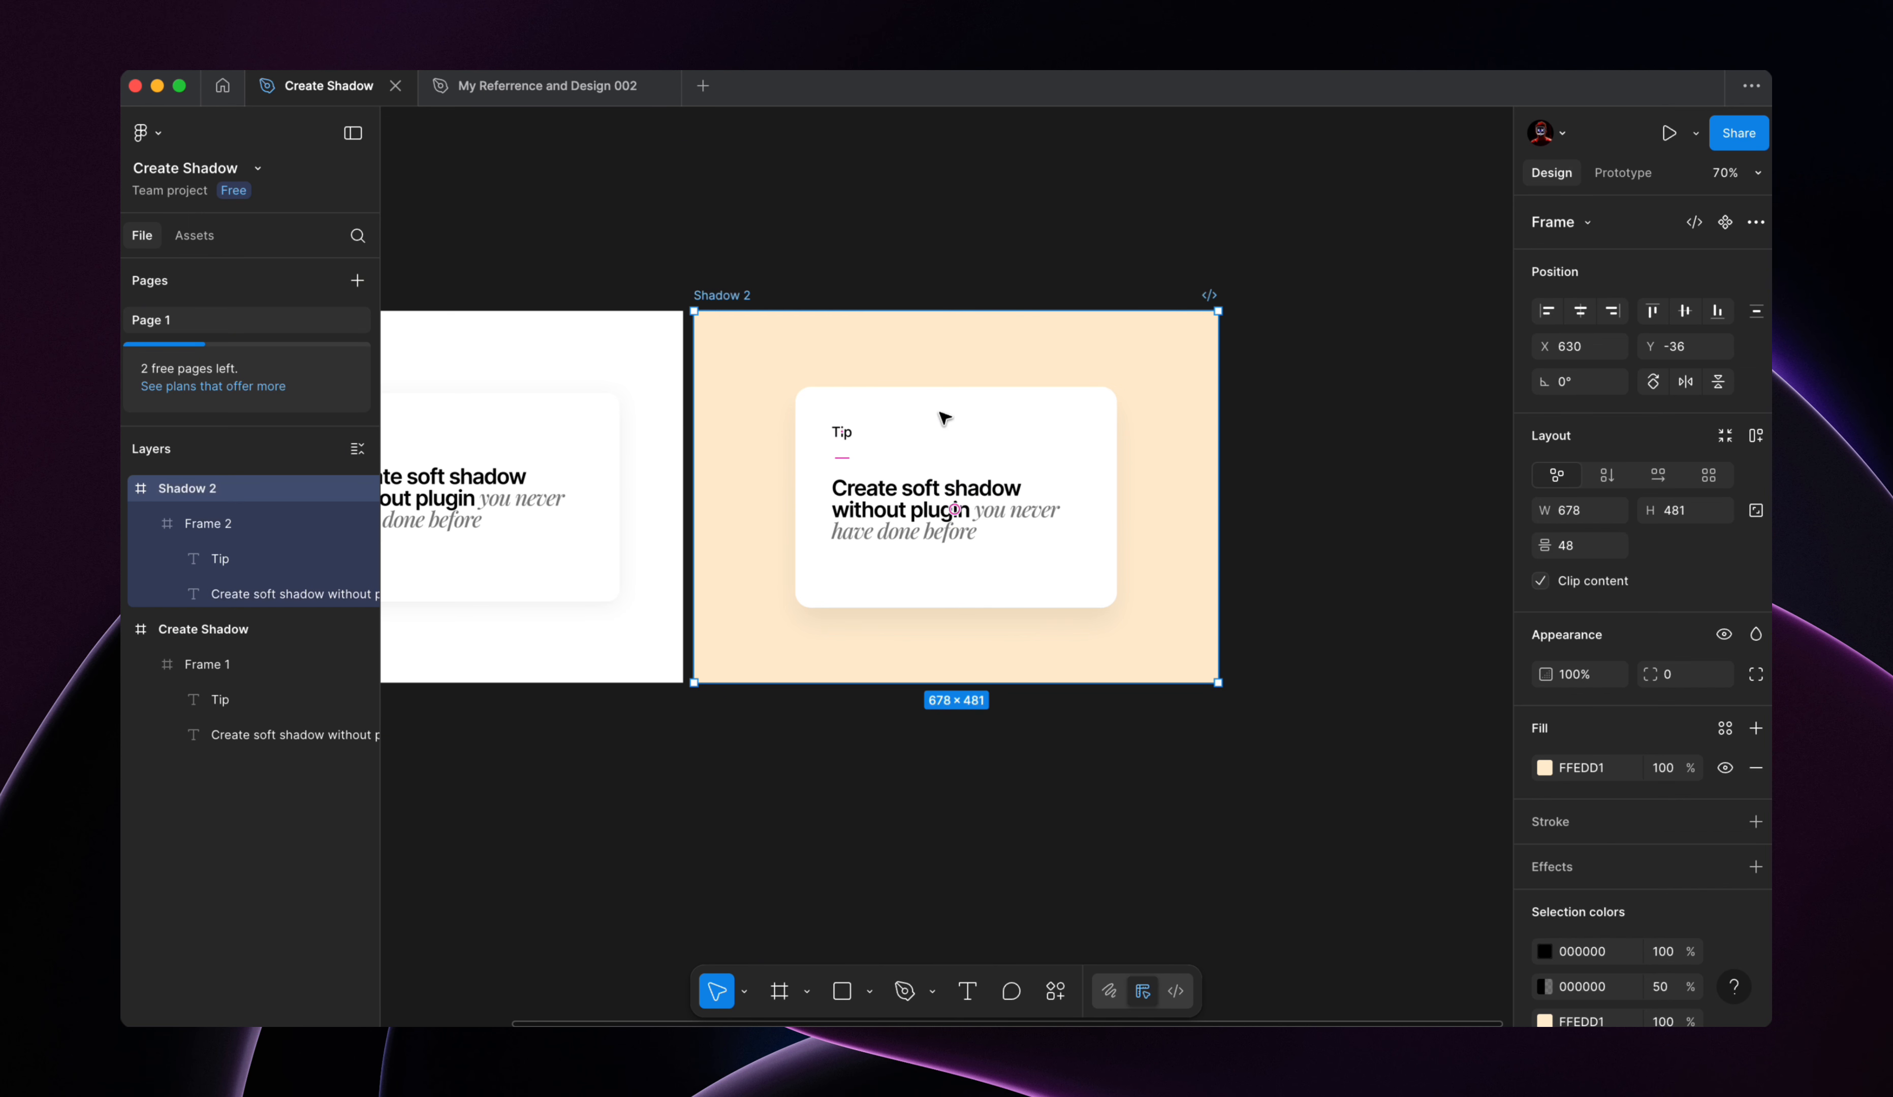
{"action": "left_click", "coordinate": [1544, 767]}
{"action": "left_click_drag", "start_coordinate": [1326, 617], "coordinate": [1241, 564]}
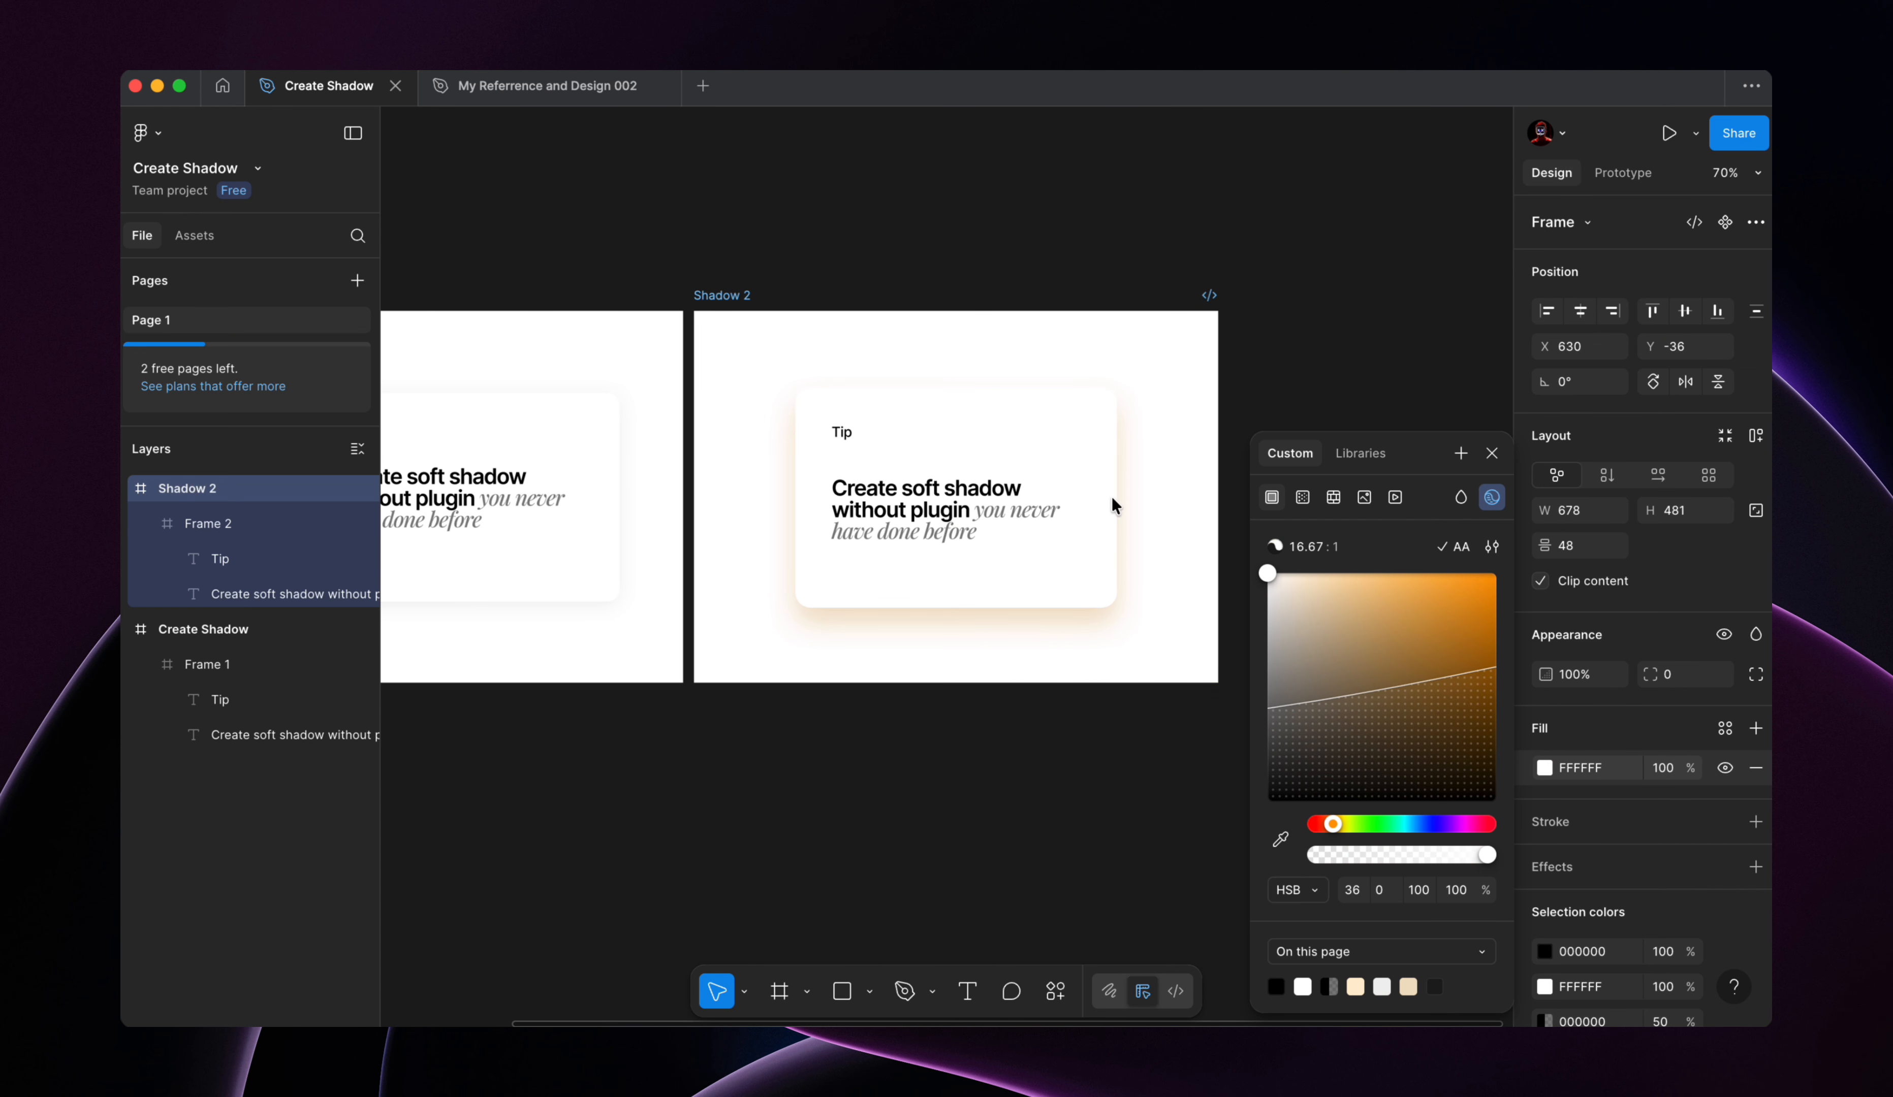
{"action": "left_click", "coordinate": [1094, 786]}
Step: Set the Shadow 2 card's drop shadow color to white, FFFFFF, by picking zero saturation and full brightness
{"action": "left_click", "coordinate": [1107, 541]}
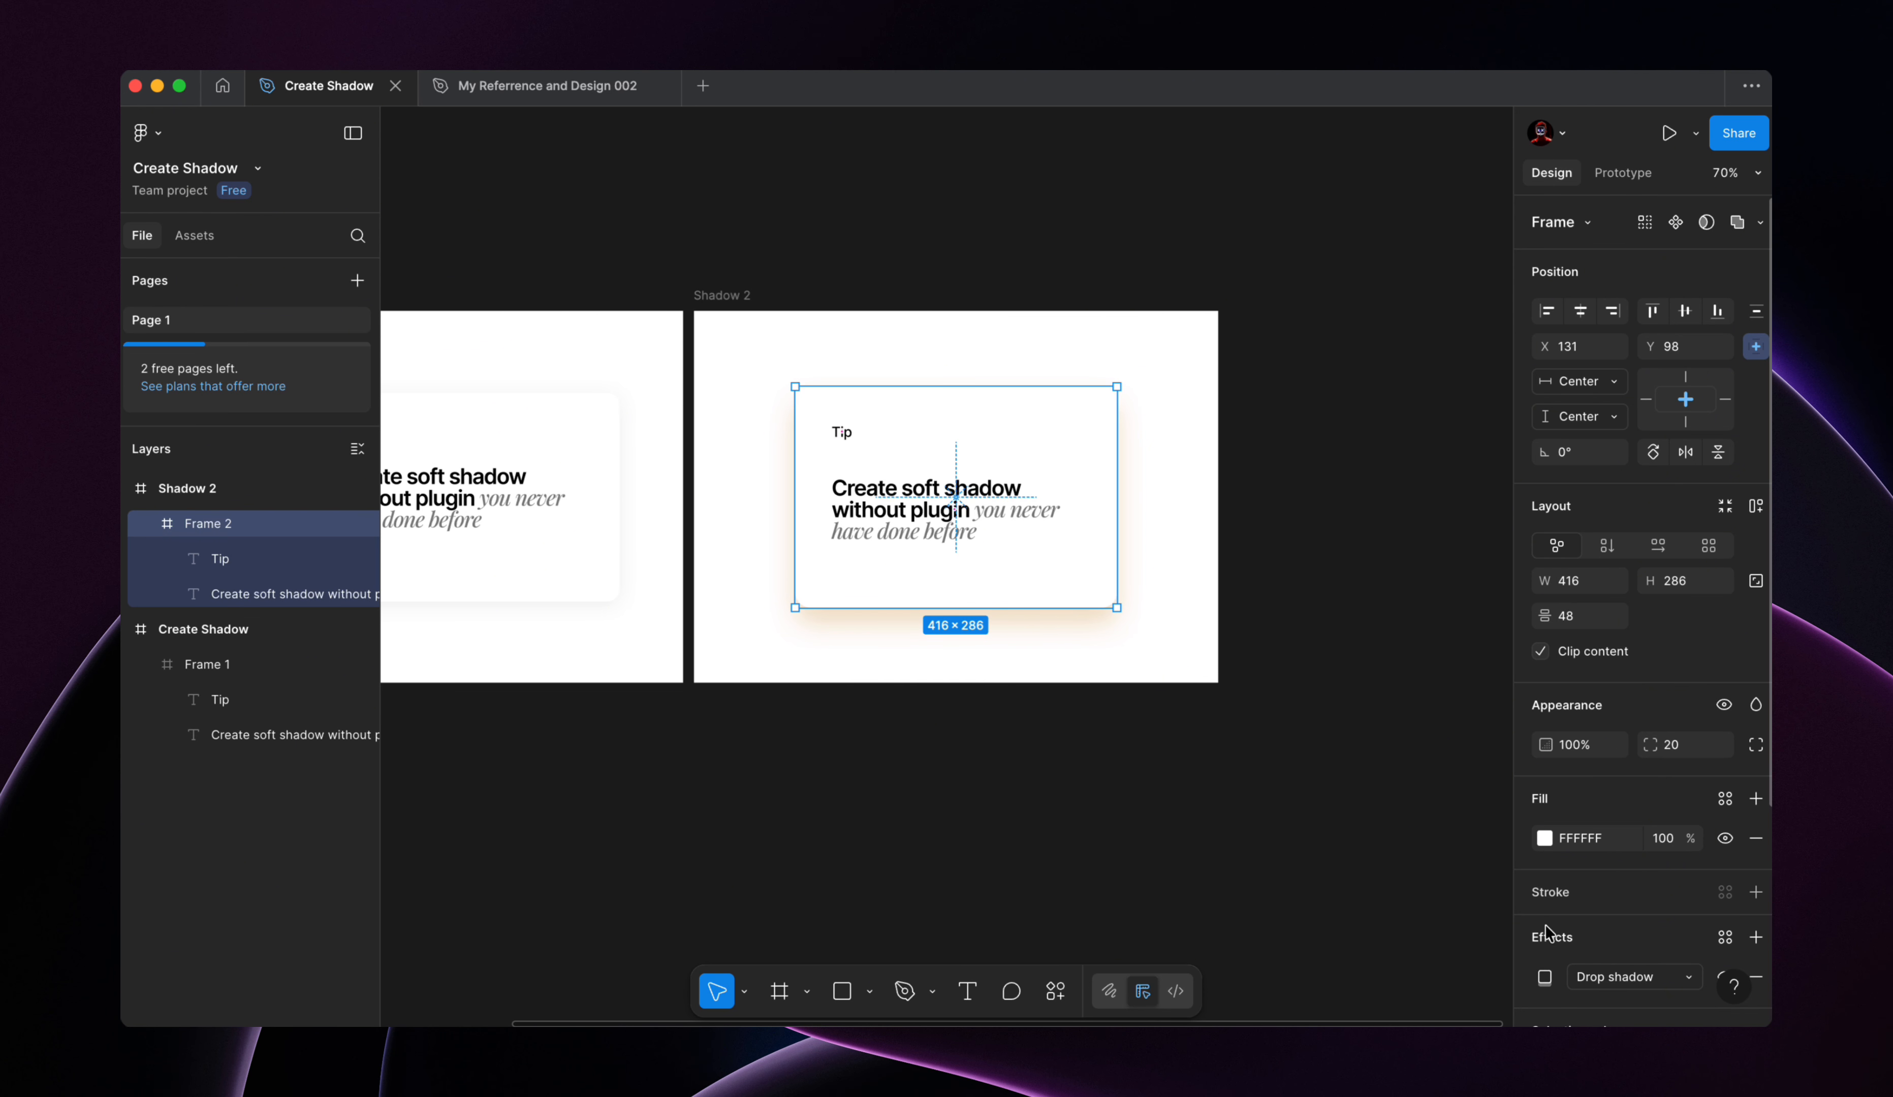
{"action": "left_click", "coordinate": [1543, 977]}
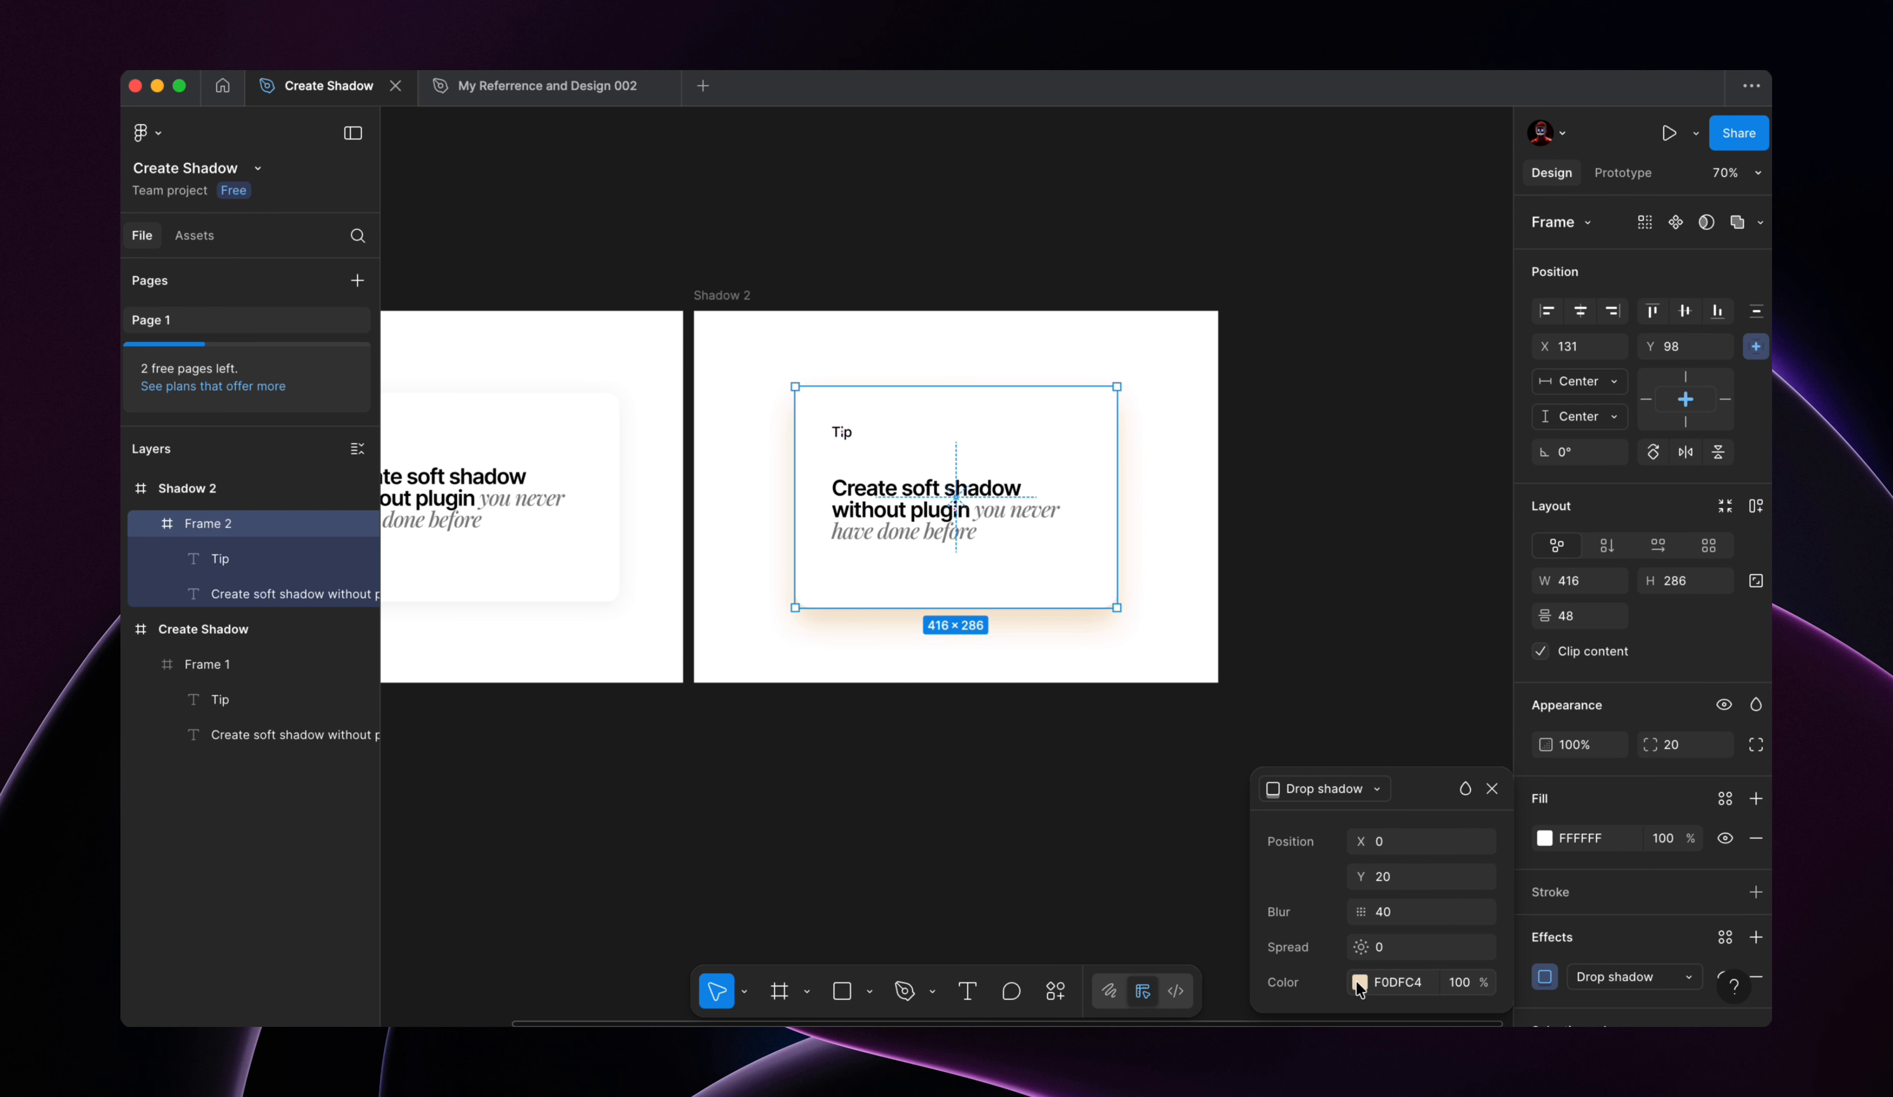
{"action": "left_click", "coordinate": [1361, 982]}
{"action": "left_click_drag", "start_coordinate": [1115, 728], "coordinate": [778, 486]}
{"action": "left_click_drag", "start_coordinate": [1191, 539], "coordinate": [655, 453]}
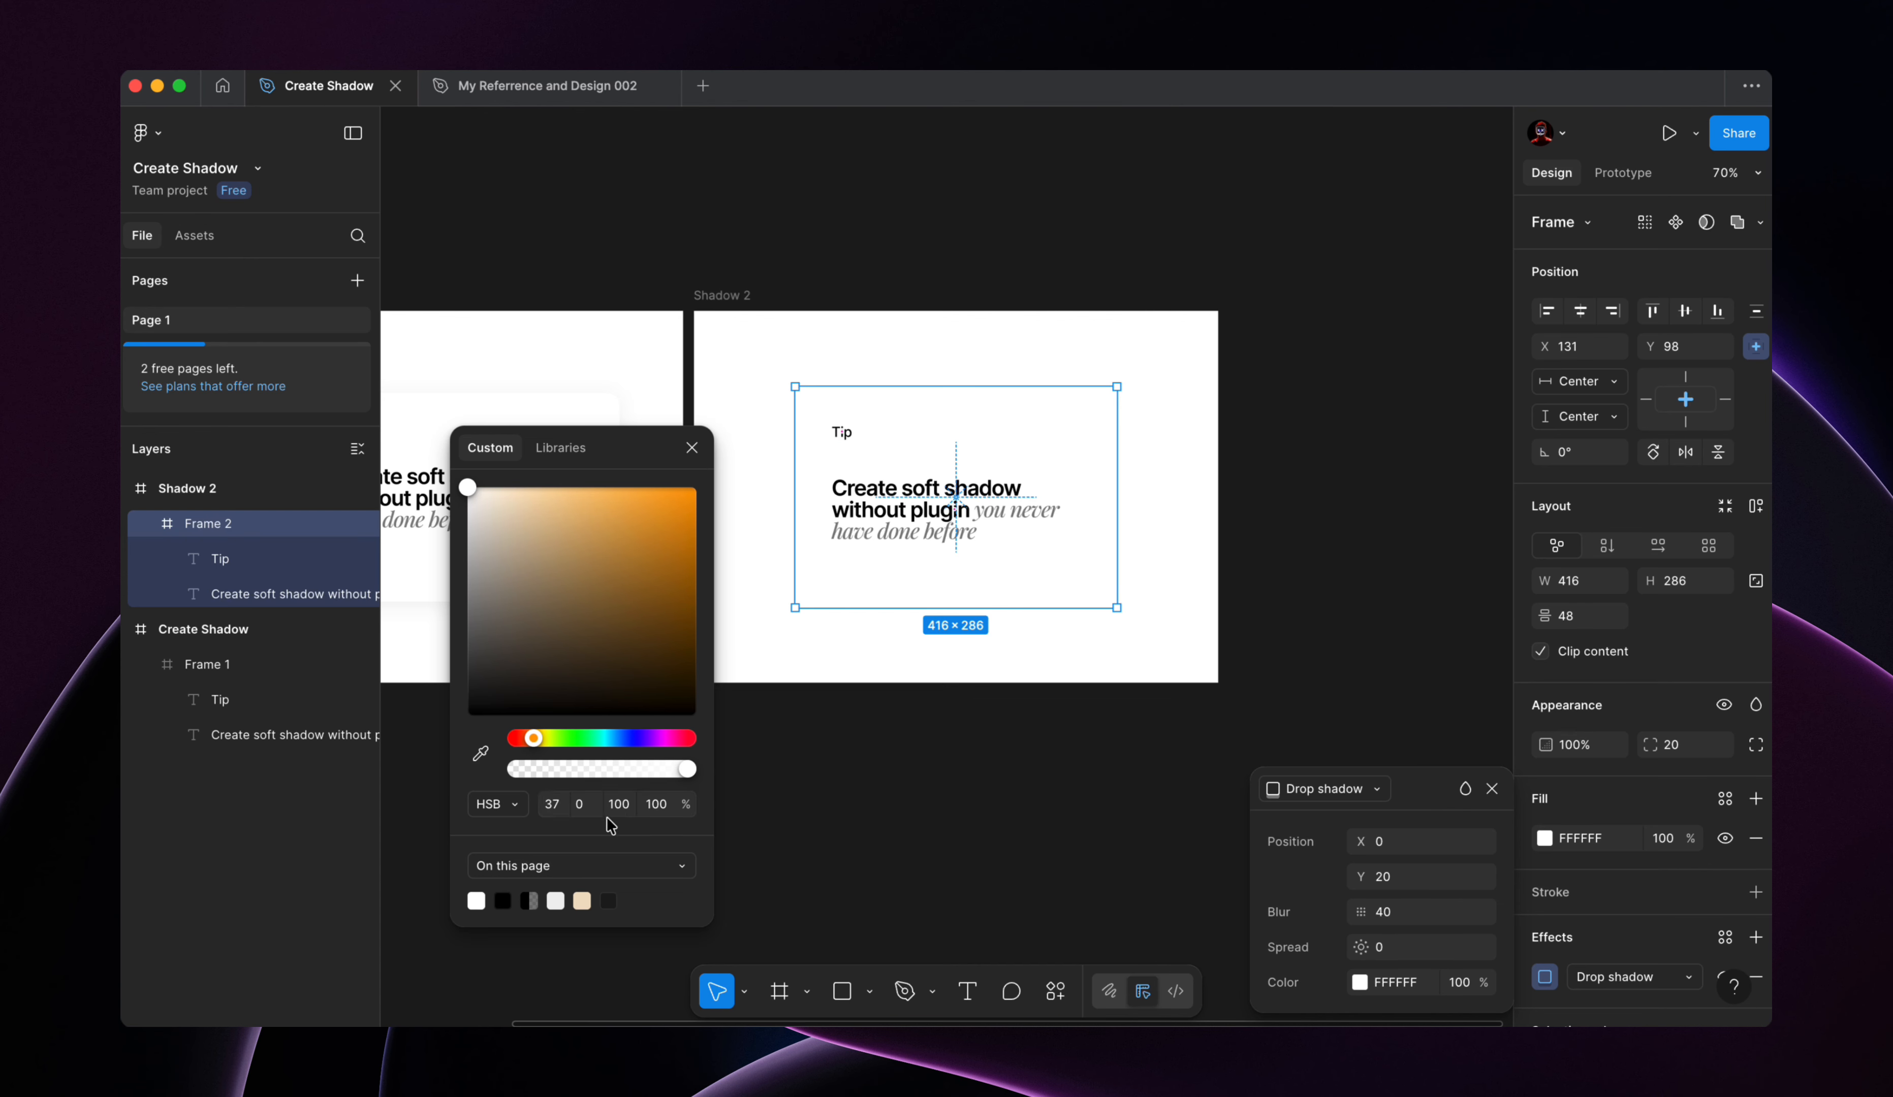
Step: Lower the brightness of the card's drop shadow color to 92 in HSB, giving the light gray EBEBEB
{"action": "left_click", "coordinate": [621, 807]}
{"action": "key", "text": "Down"}
{"action": "key", "text": "Down"}
{"action": "key", "text": "Down"}
{"action": "key", "text": "Down"}
{"action": "key", "text": "Down"}
{"action": "key", "text": "Down"}
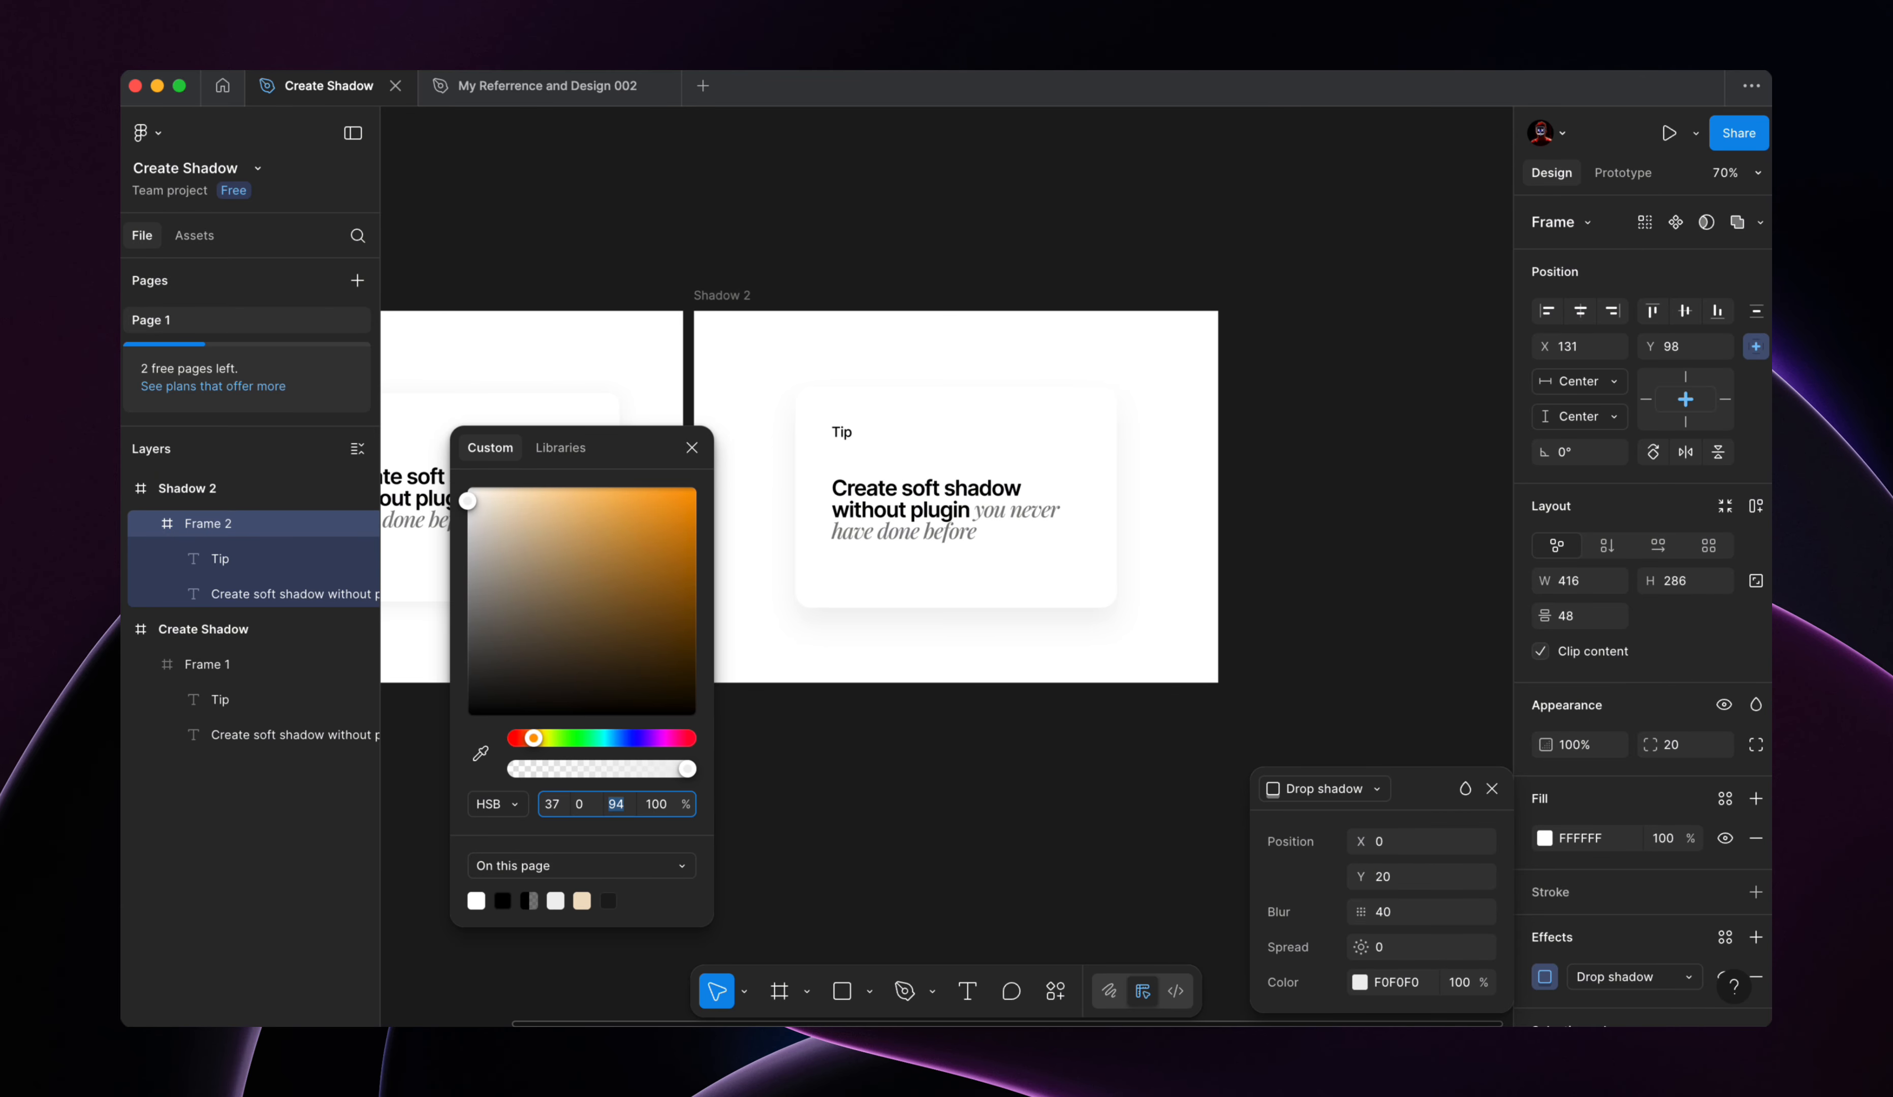
{"action": "key", "text": "Down"}
{"action": "key", "text": "Down"}
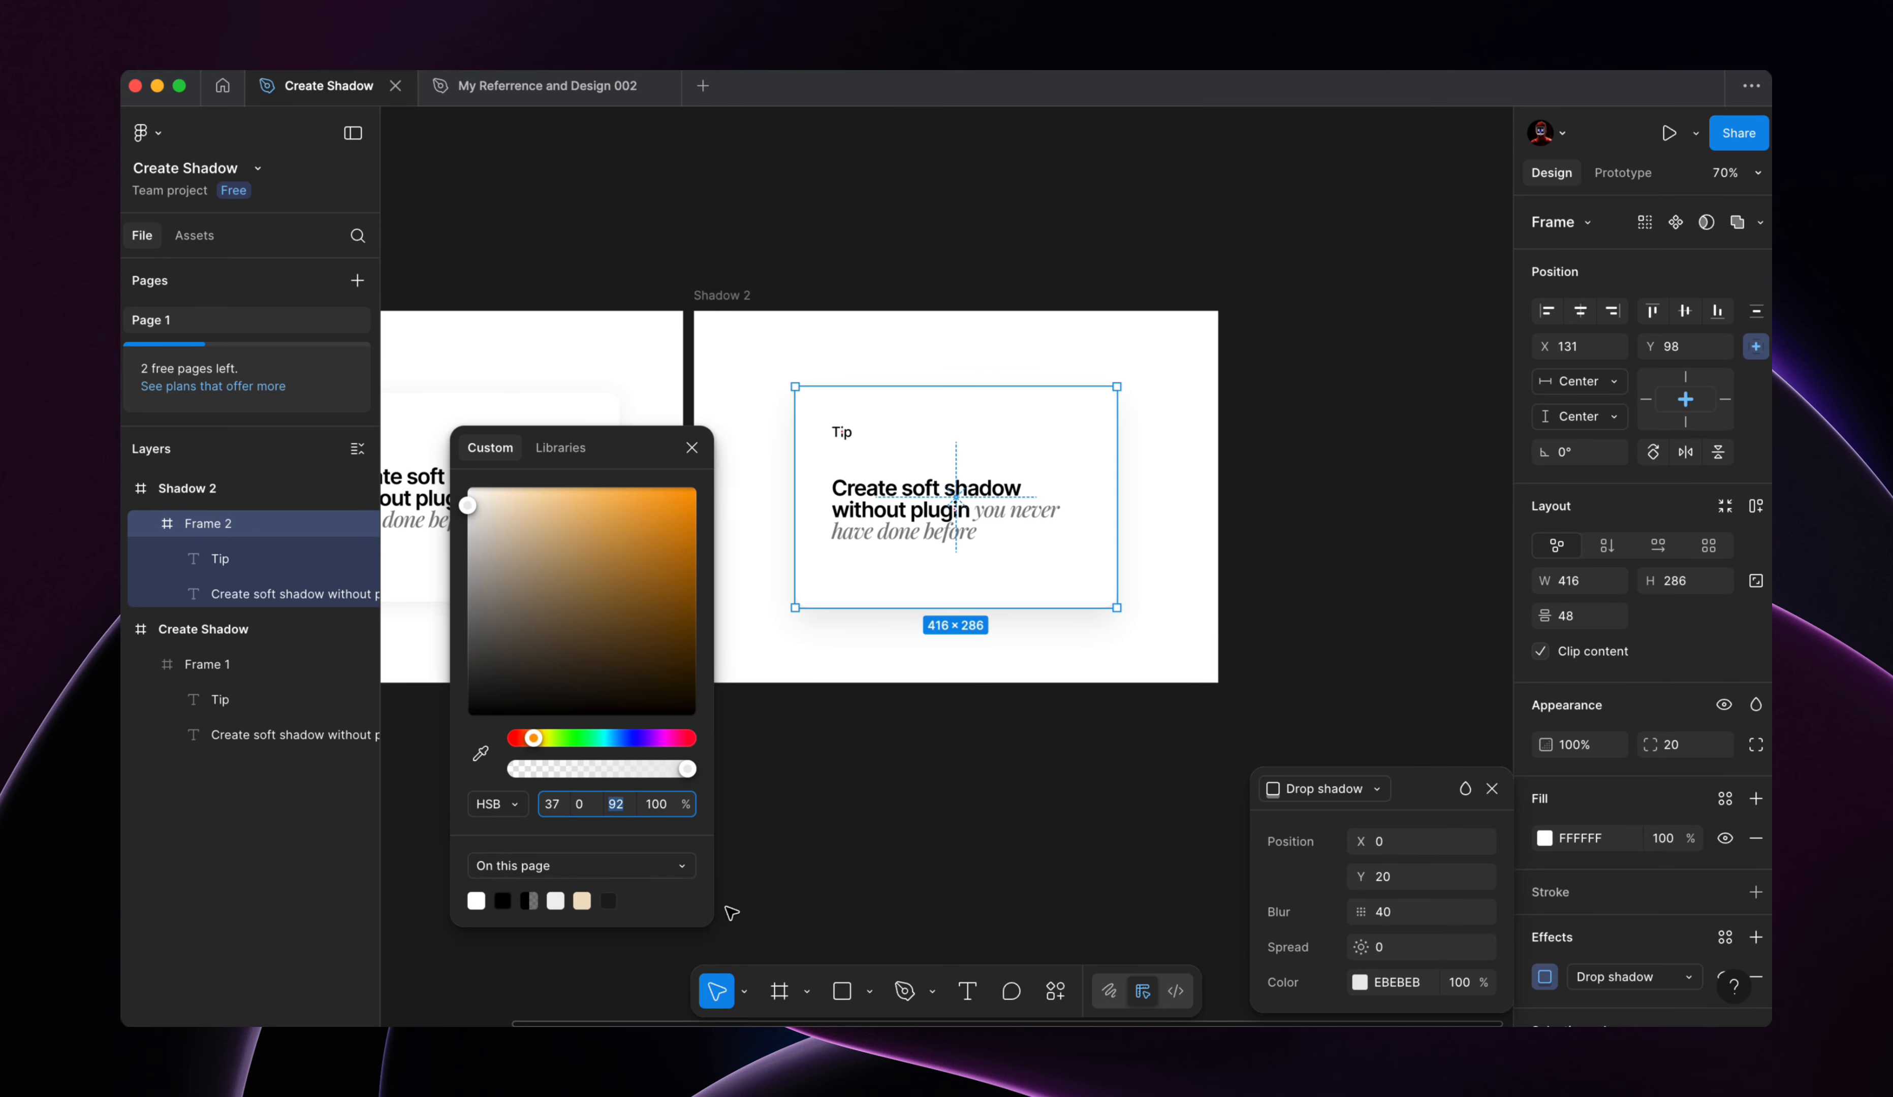
{"action": "left_click", "coordinate": [956, 808]}
{"action": "scroll", "coordinate": [1206, 607], "scroll_direction": "up", "scroll_amount": 5}
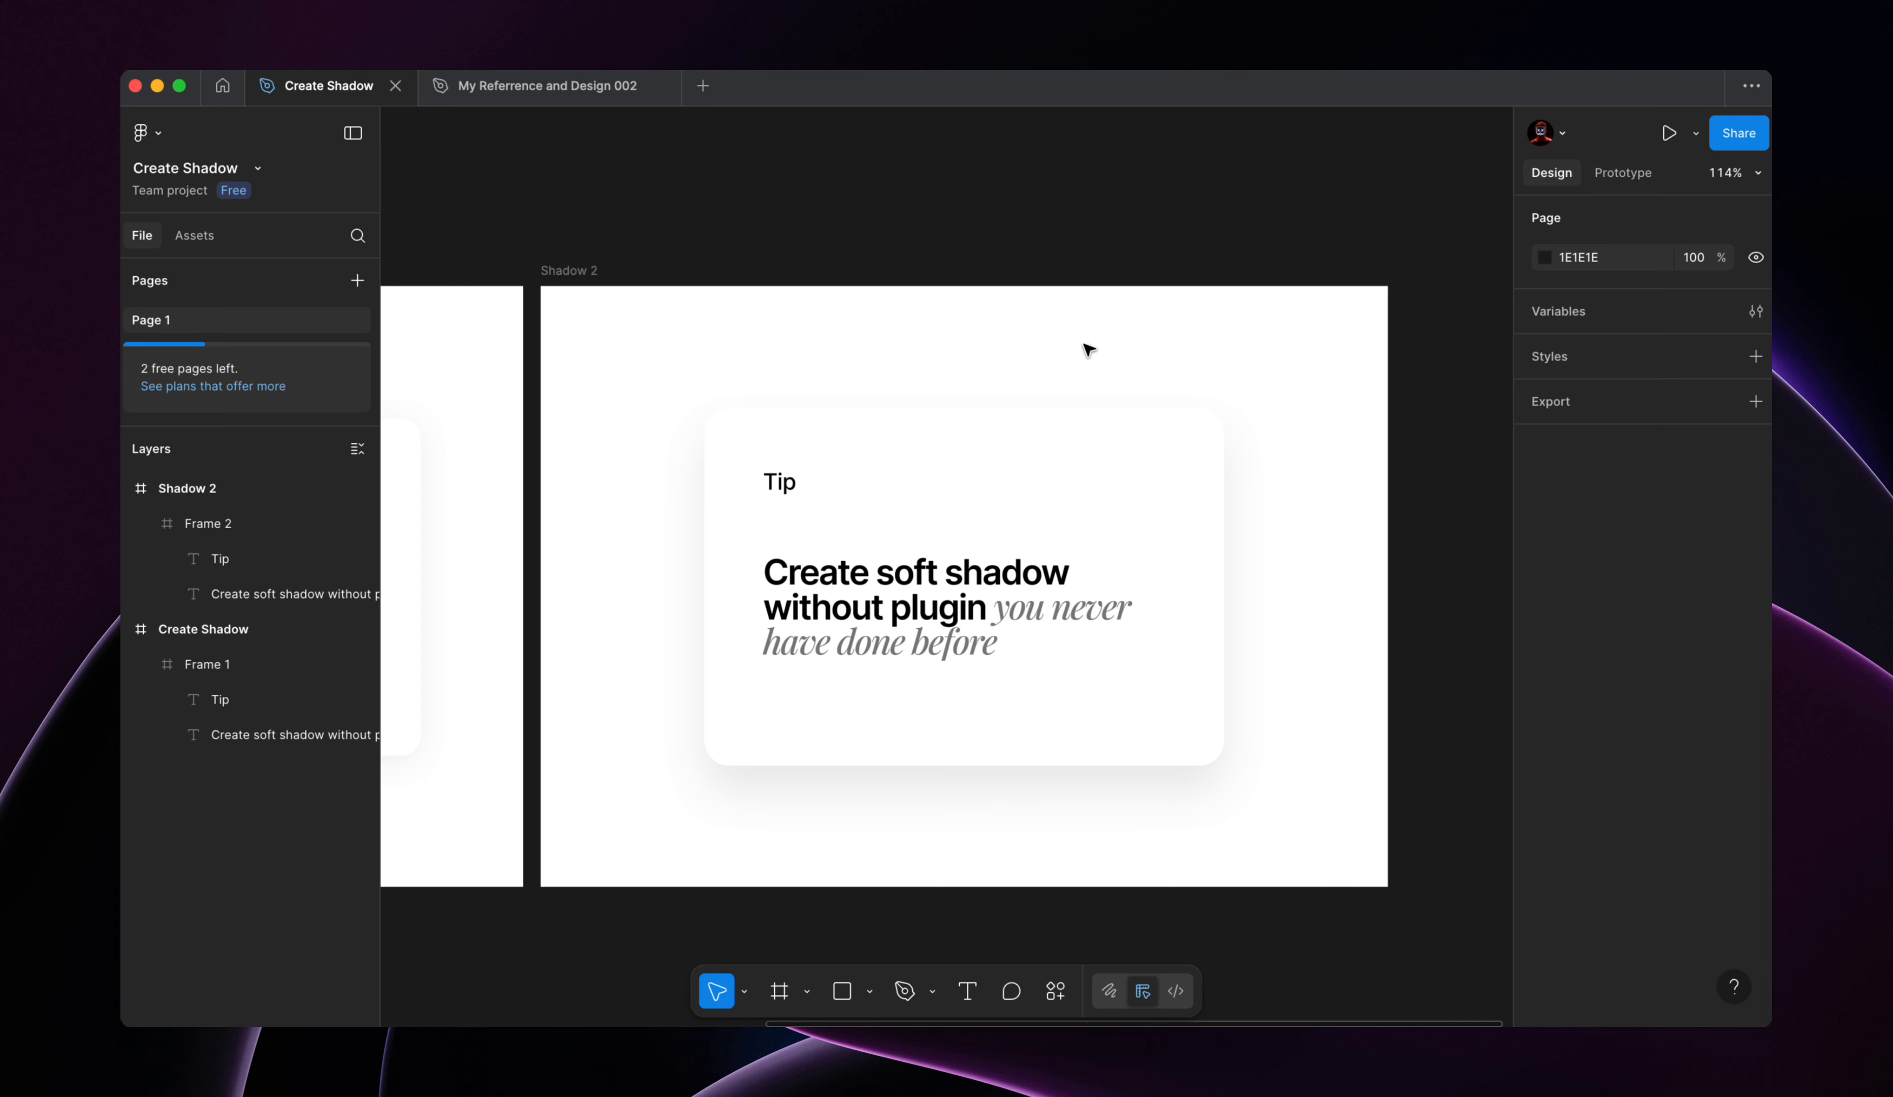
{"action": "left_click", "coordinate": [908, 630]}
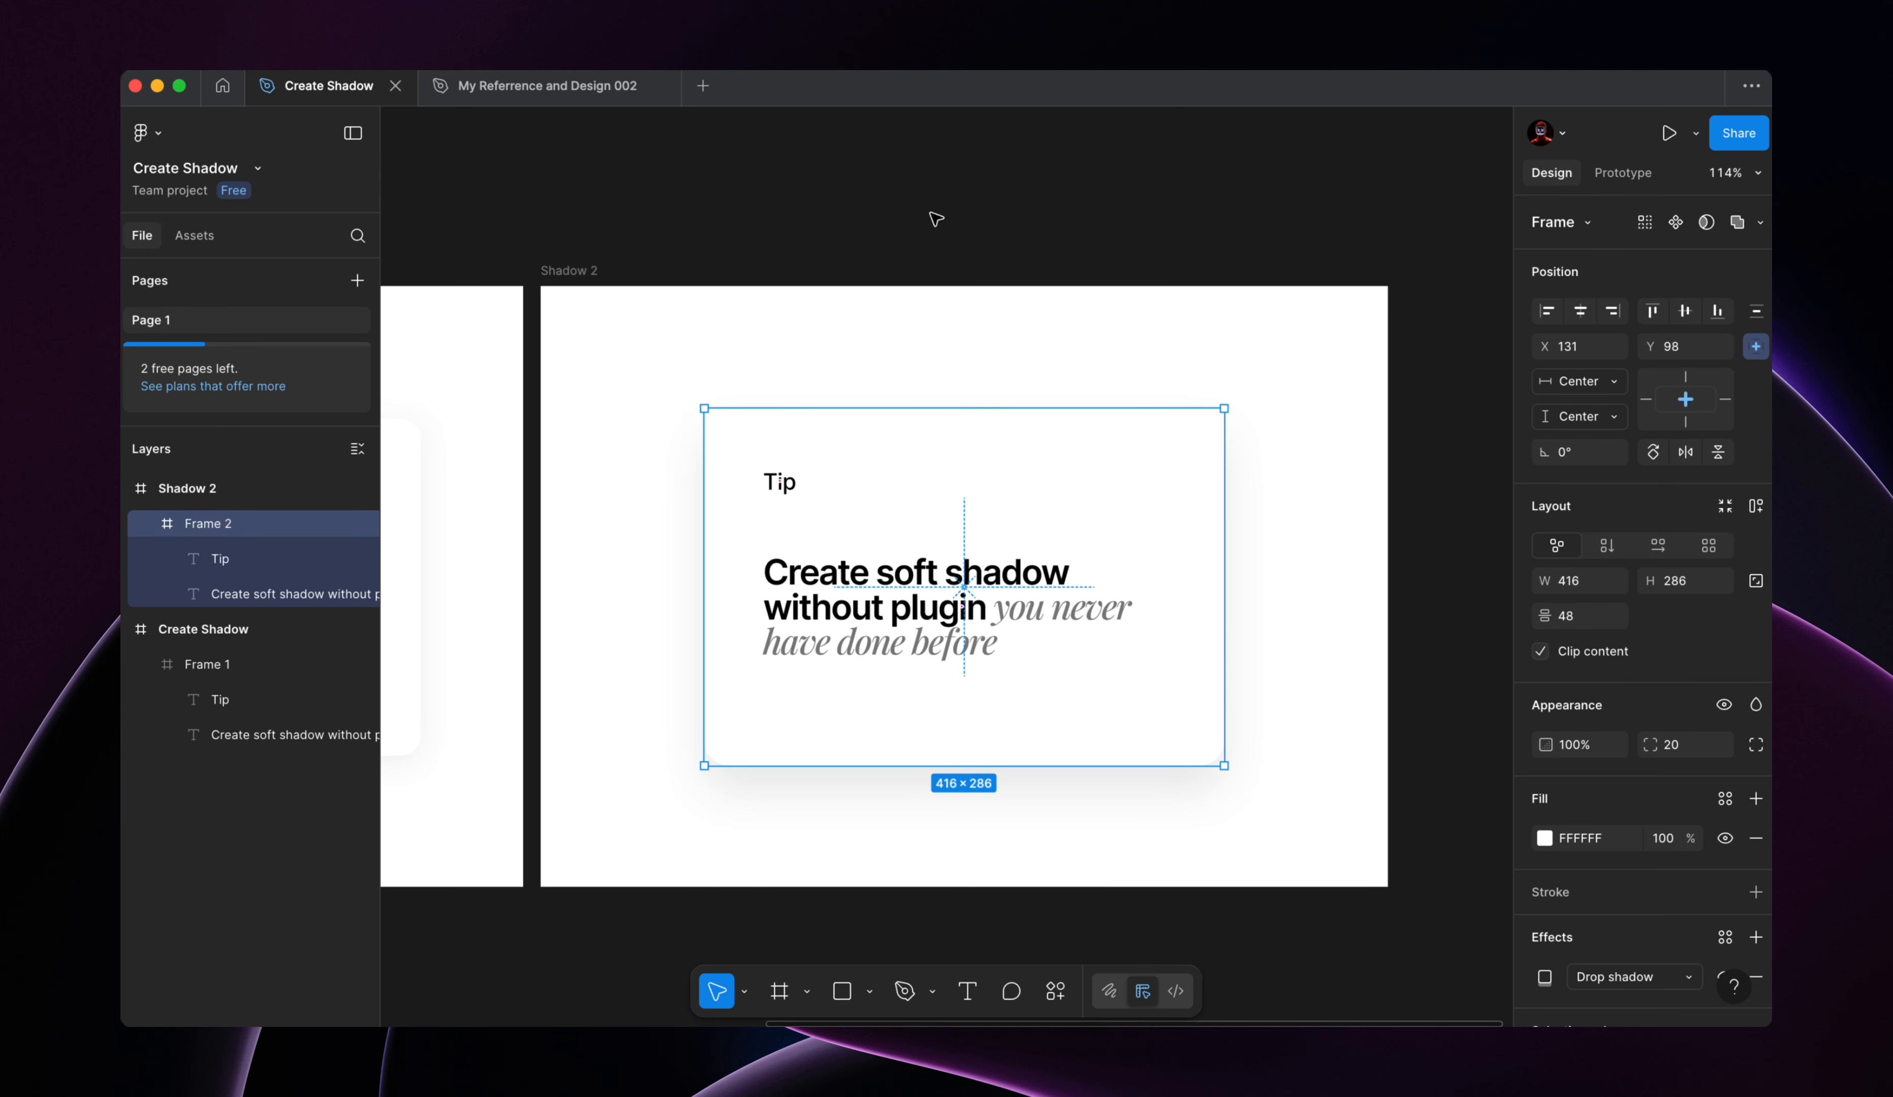
{"action": "left_click", "coordinate": [948, 202]}
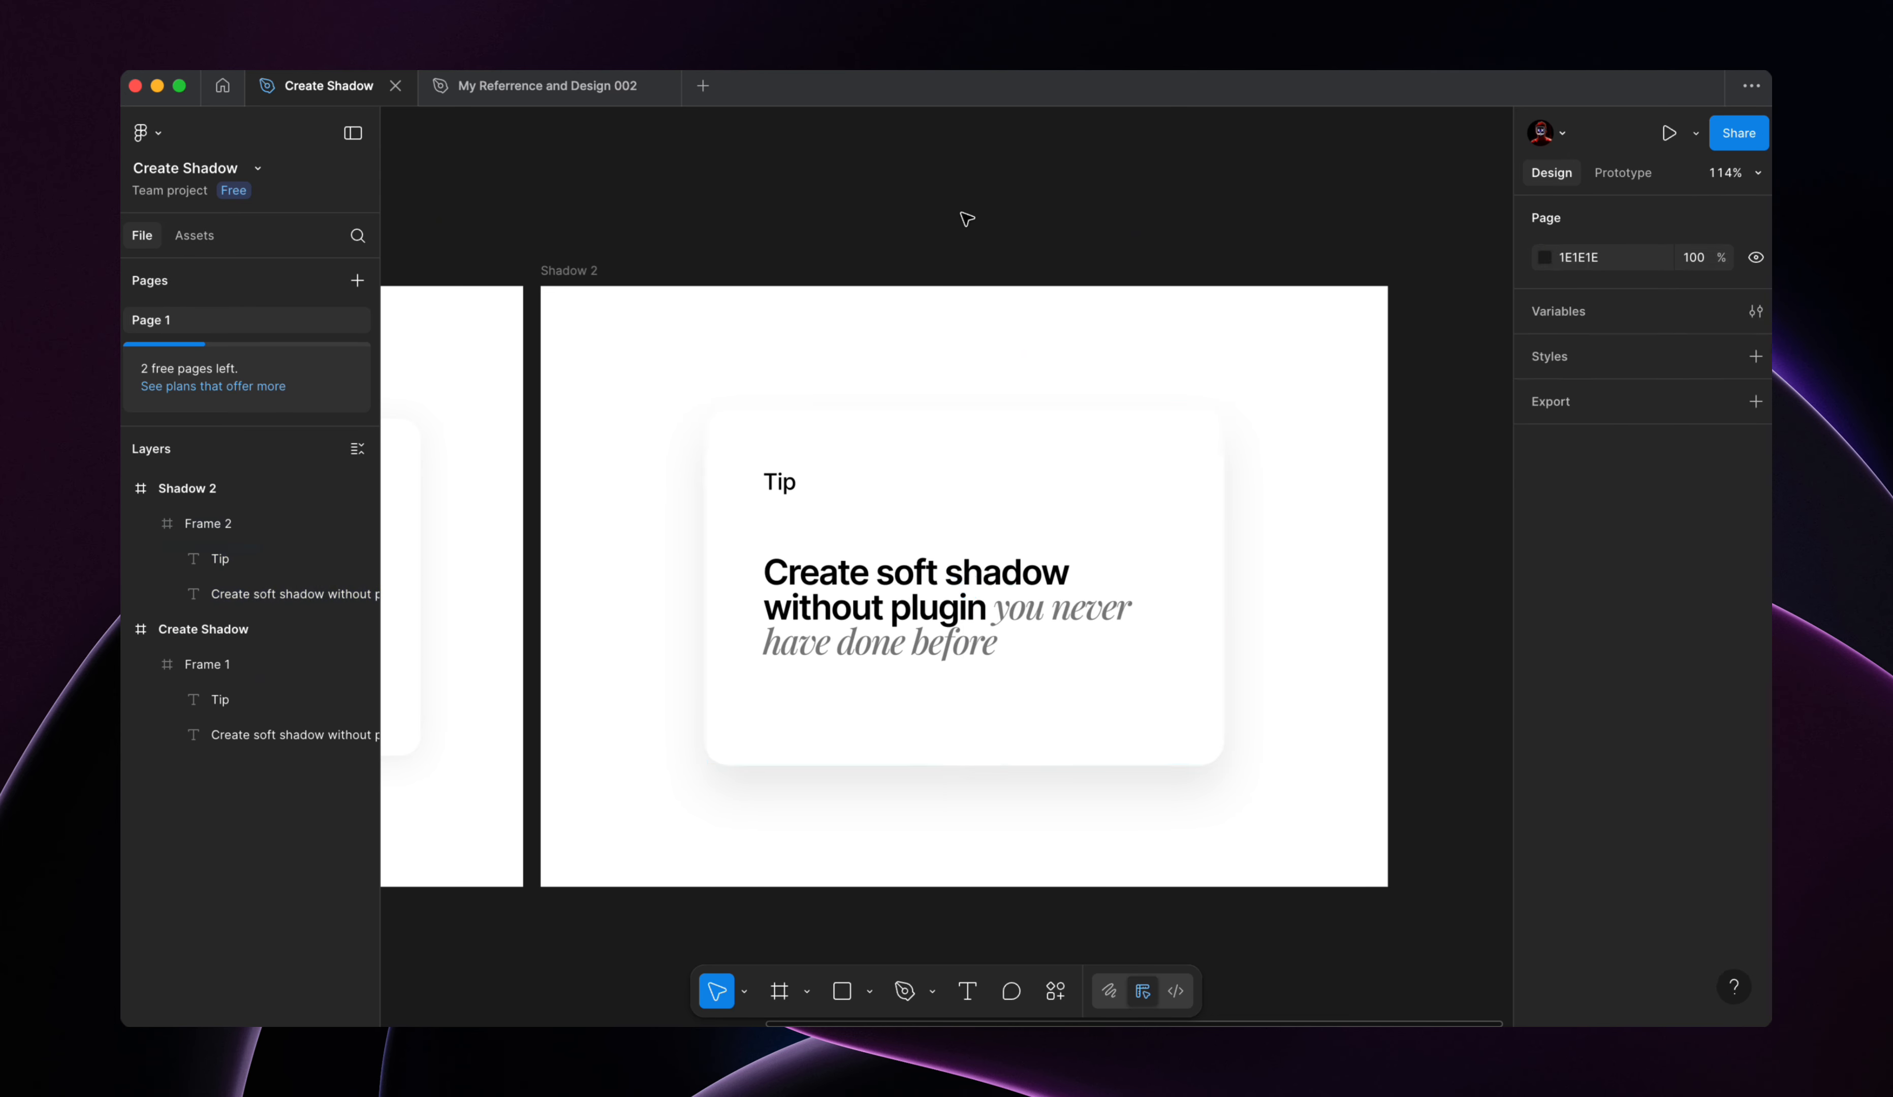